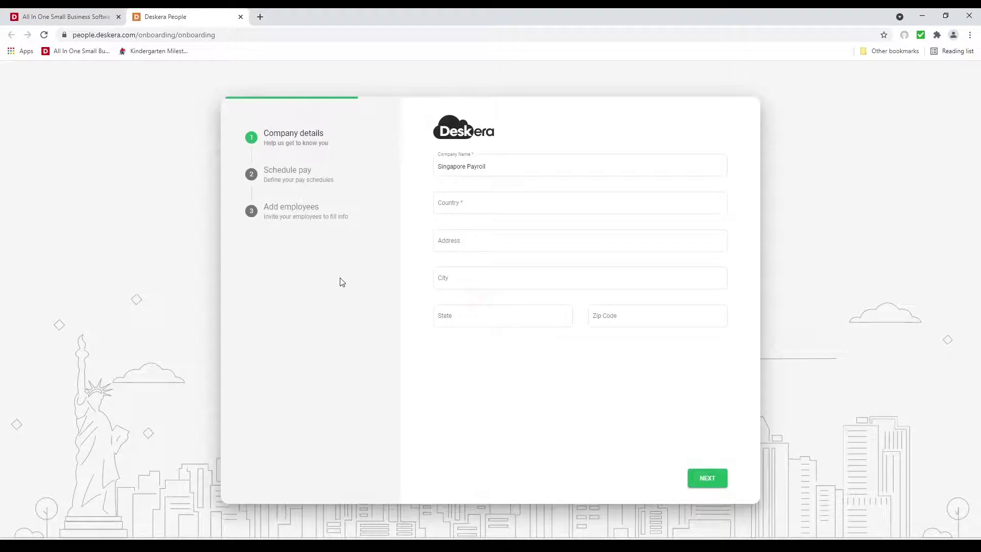
Set the country to Singapore, fill in the address, city 'Singap' and zip code, and continue
left_click(462, 203)
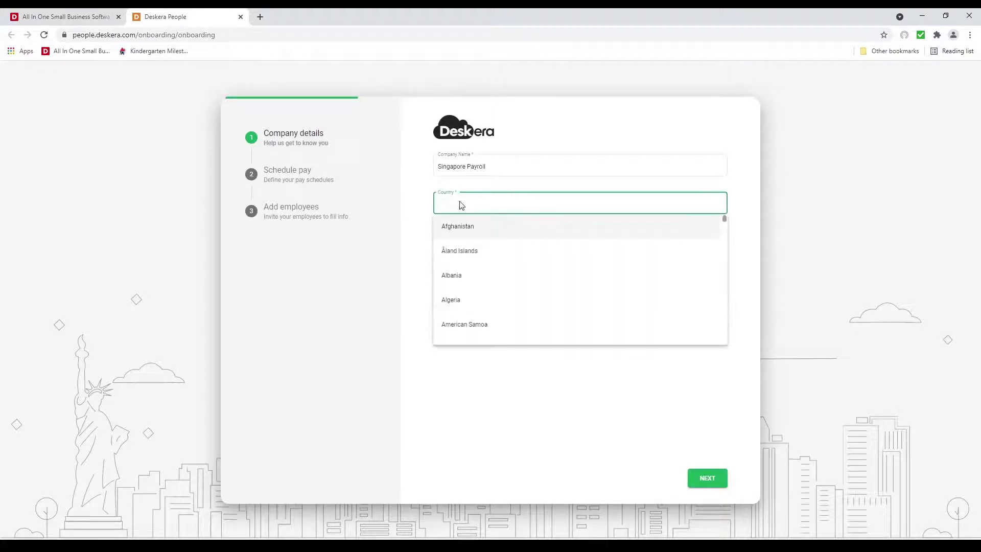
type("Sing")
left_click(446, 226)
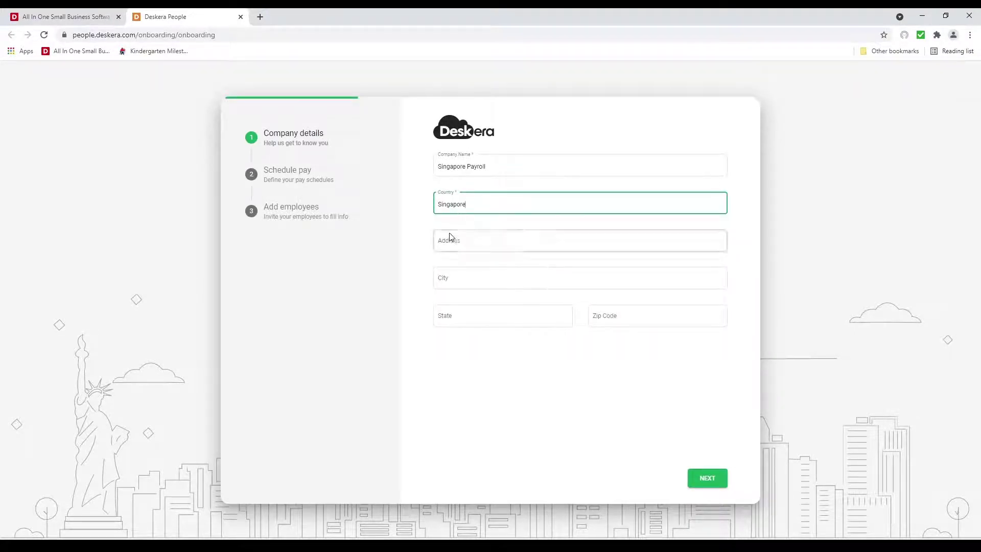
left_click(451, 243)
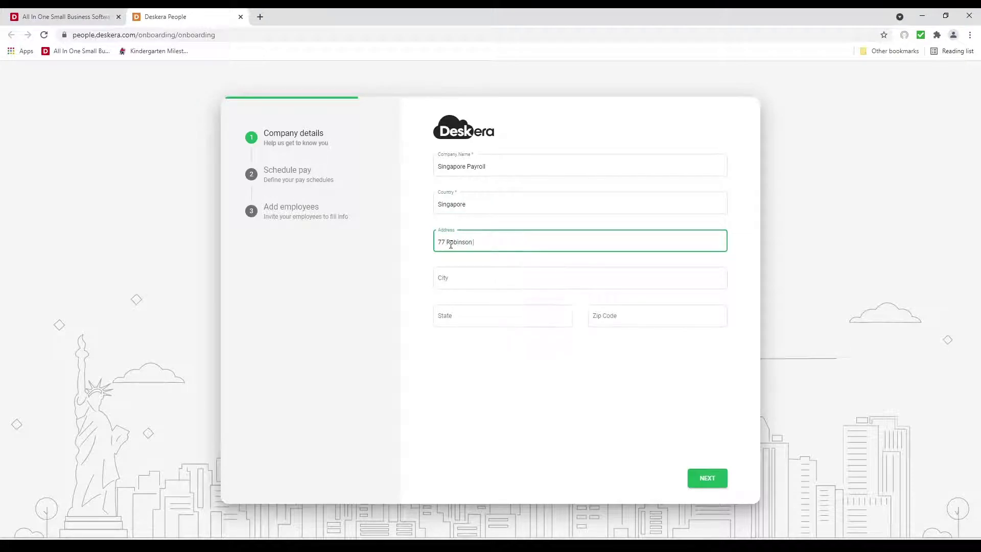
key("Tab")
type("Singap")
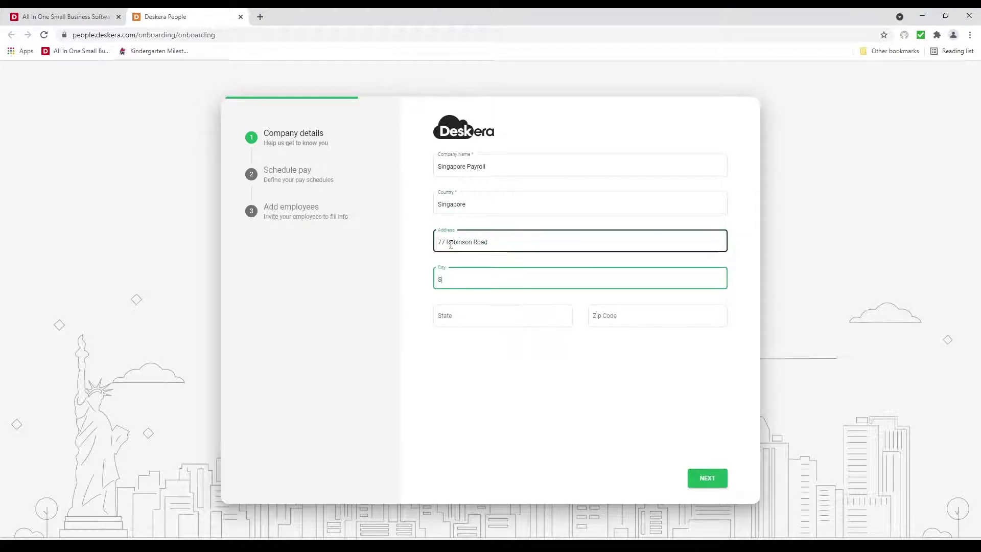
left_click(612, 315)
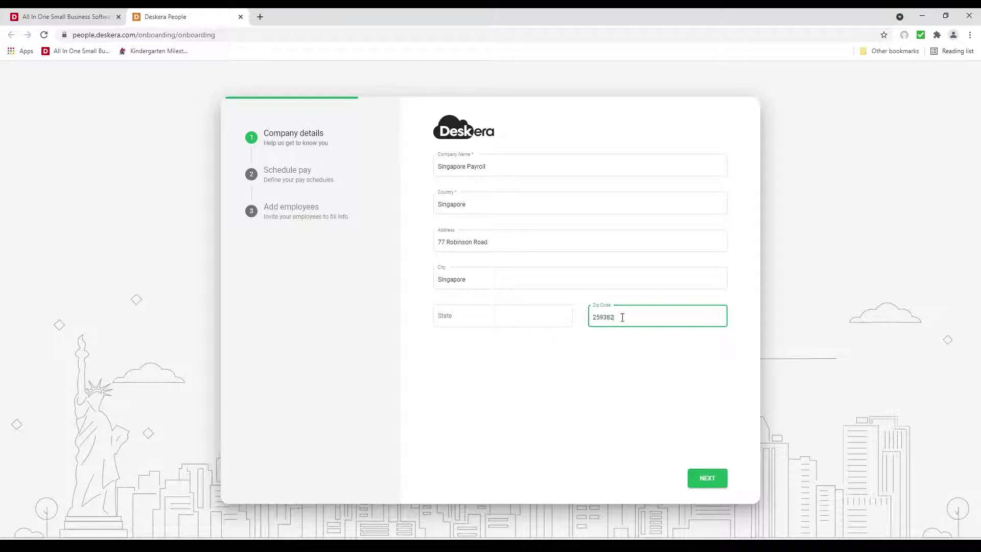
left_click(699, 486)
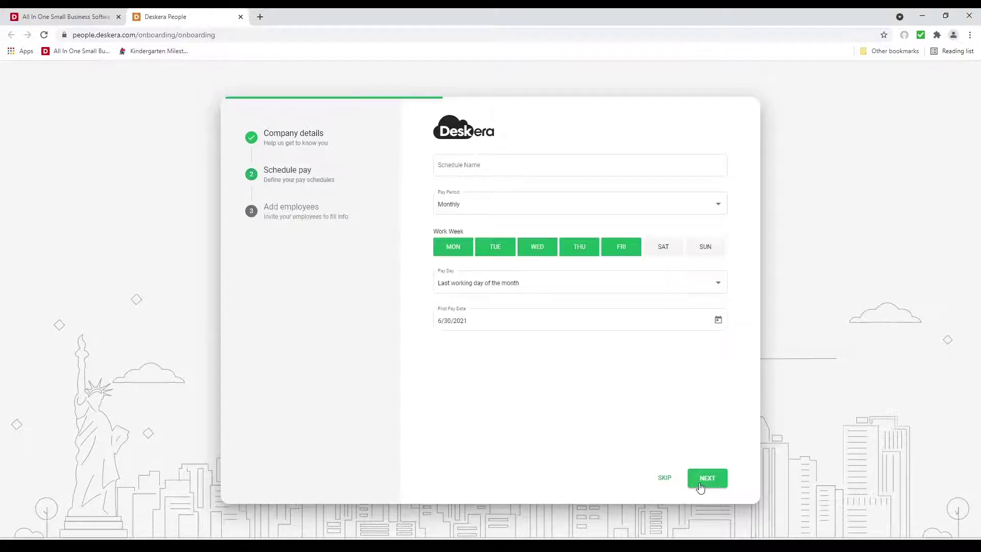
Name the schedule with Monthly period, MON–FRI work week, last-working-day pay day, and continue
left_click(493, 165)
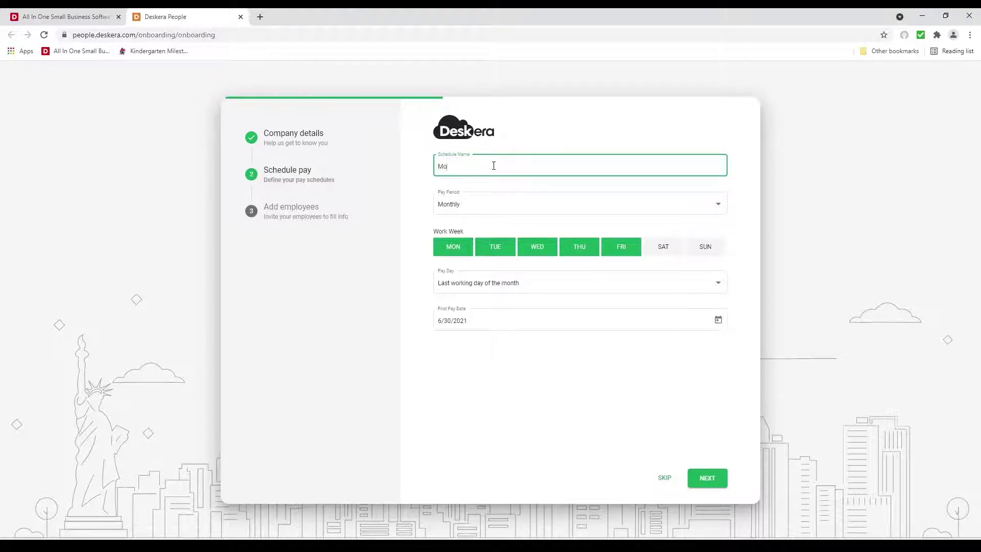
left_click(458, 212)
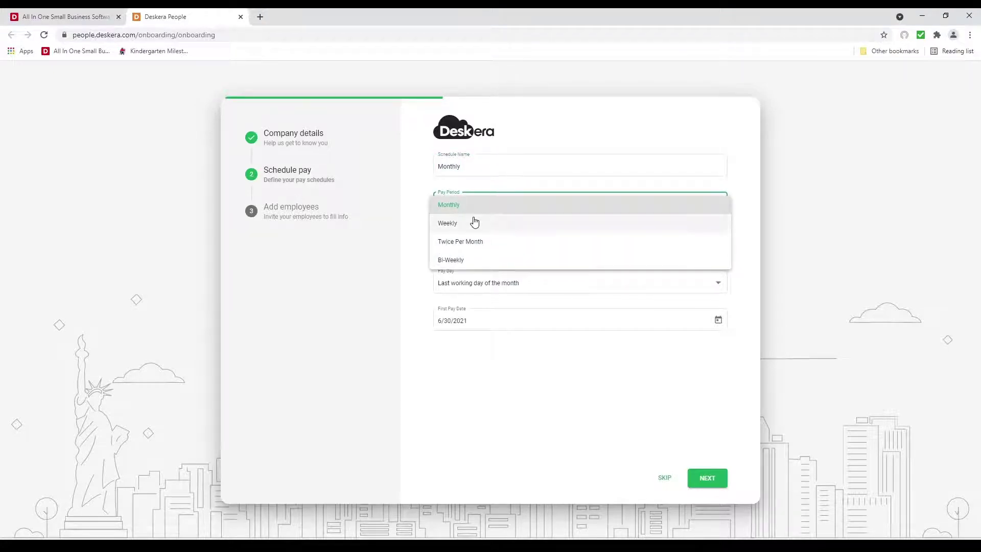
left_click(507, 205)
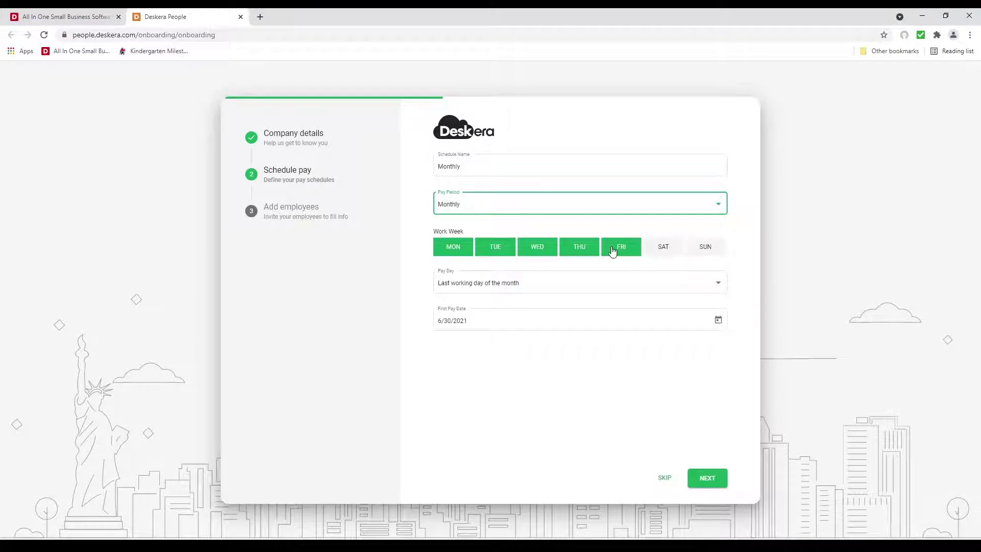
left_click(659, 252)
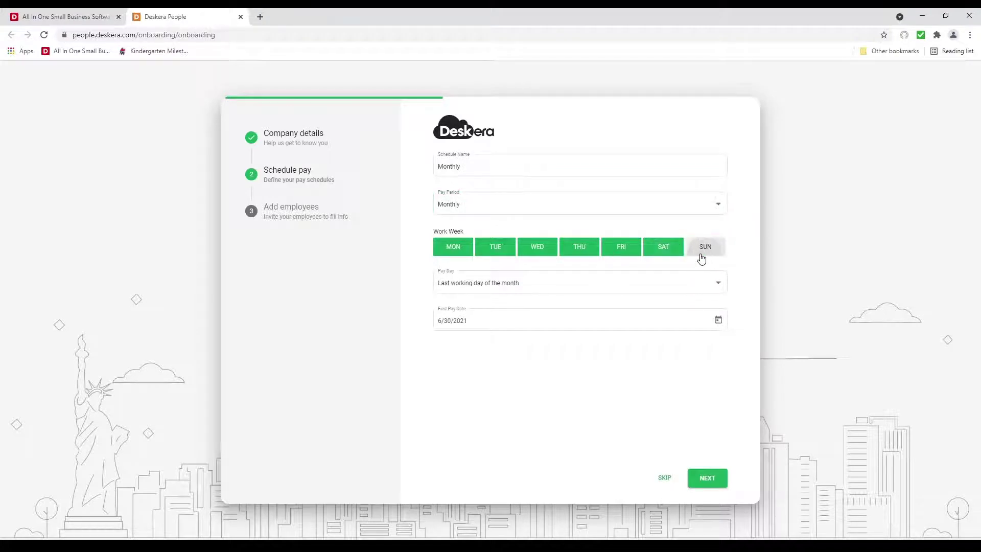
left_click(667, 254)
left_click(626, 284)
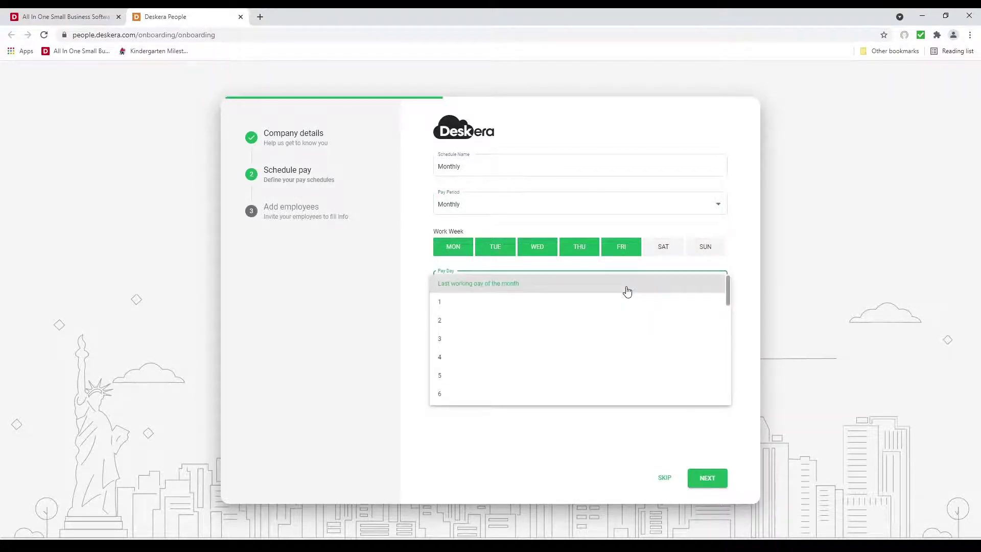
left_click(628, 290)
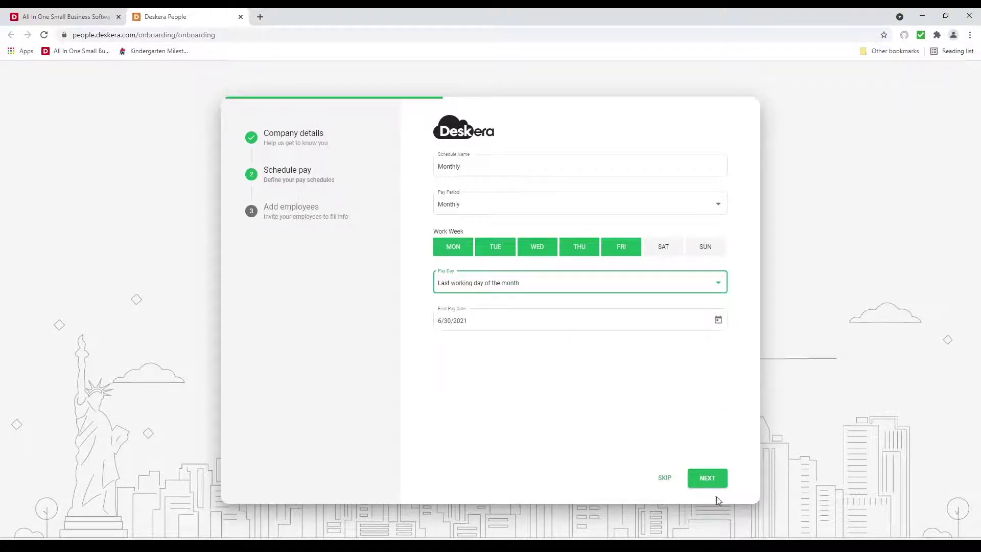
left_click(707, 477)
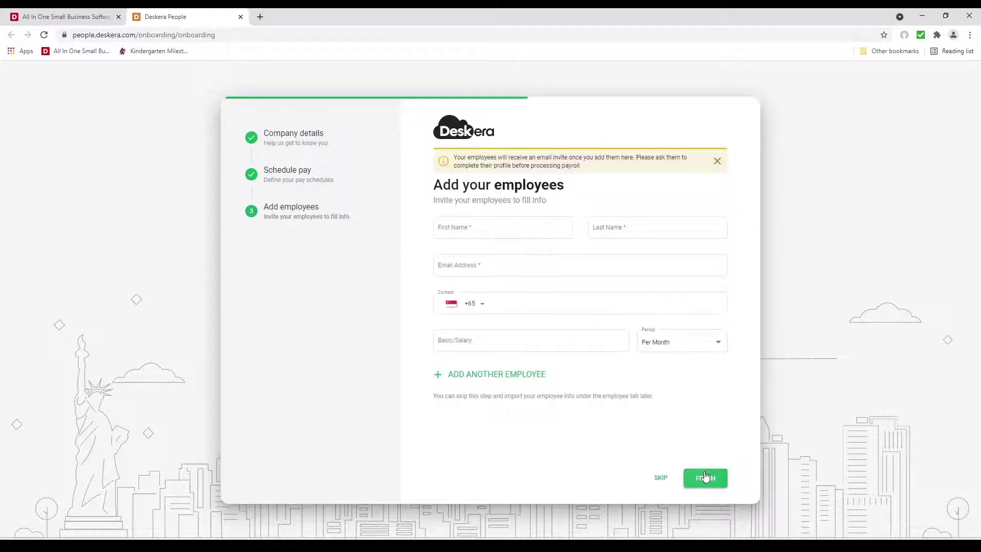
Enter the employee's name and e-mail, set basic salary 5,000 per month, and finish onboarding
left_click(486, 228)
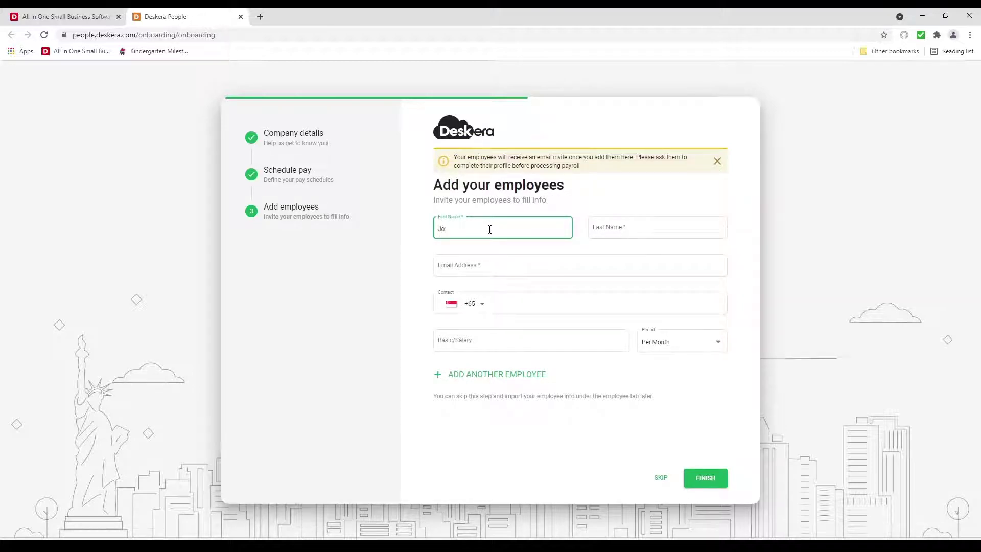
key("Tab")
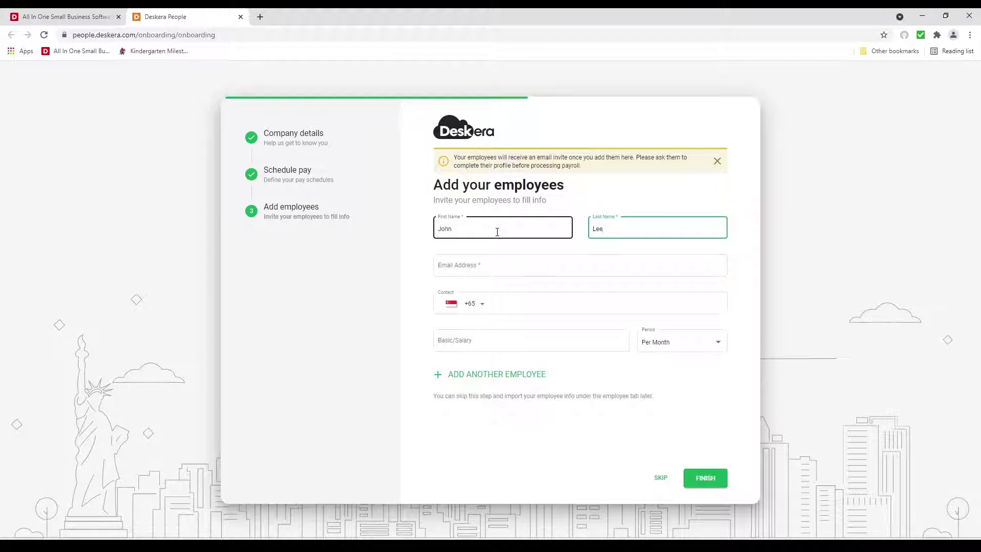
left_click(475, 270)
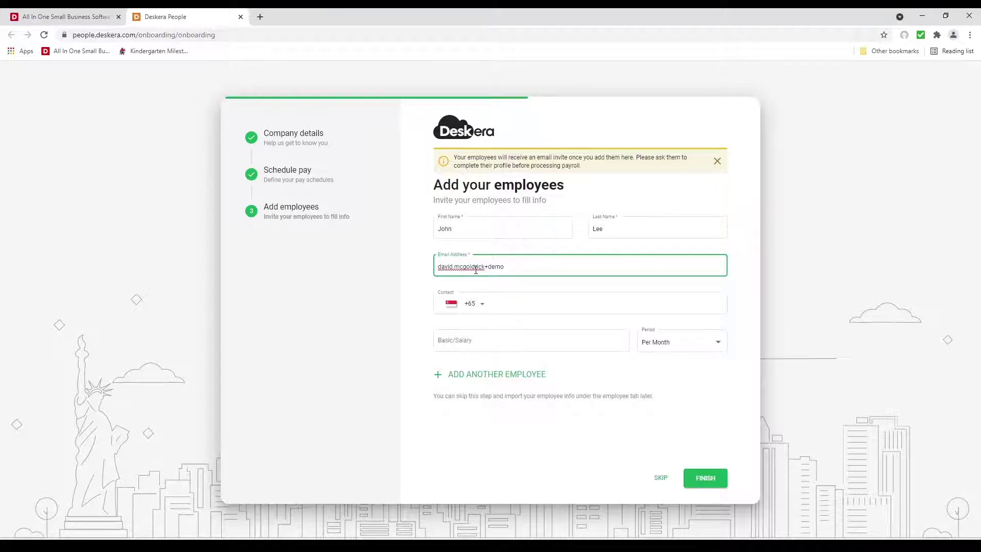
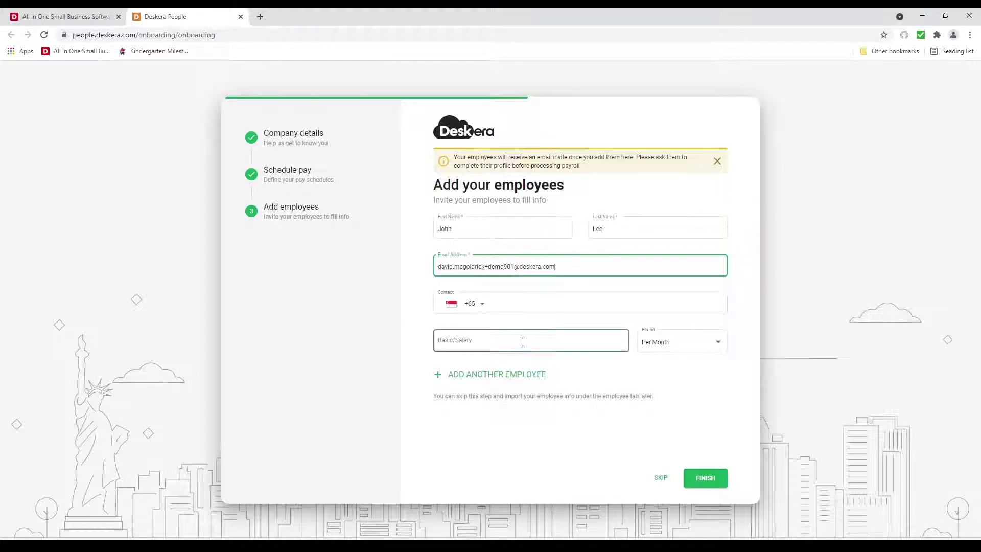
left_click(530, 345)
type("5,00")
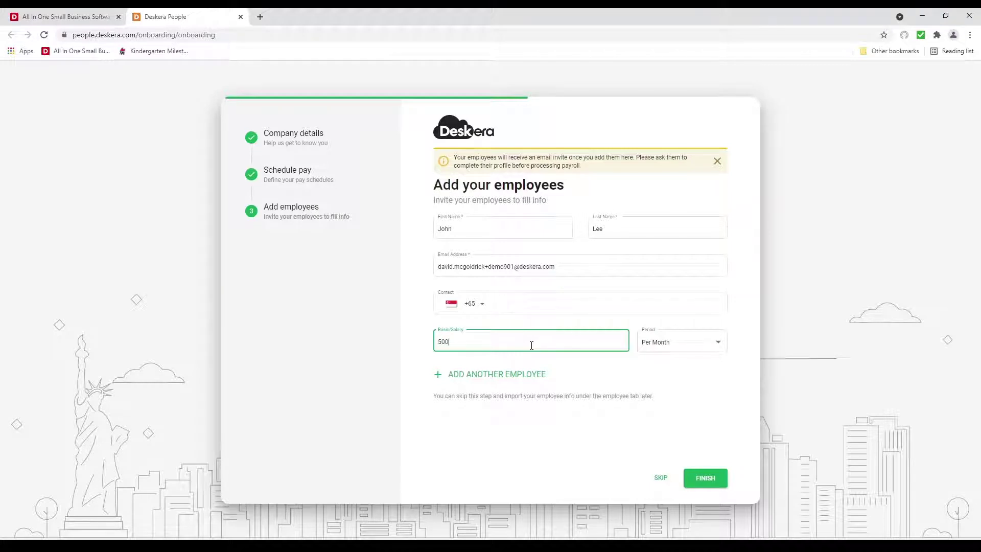
type("0")
left_click(698, 346)
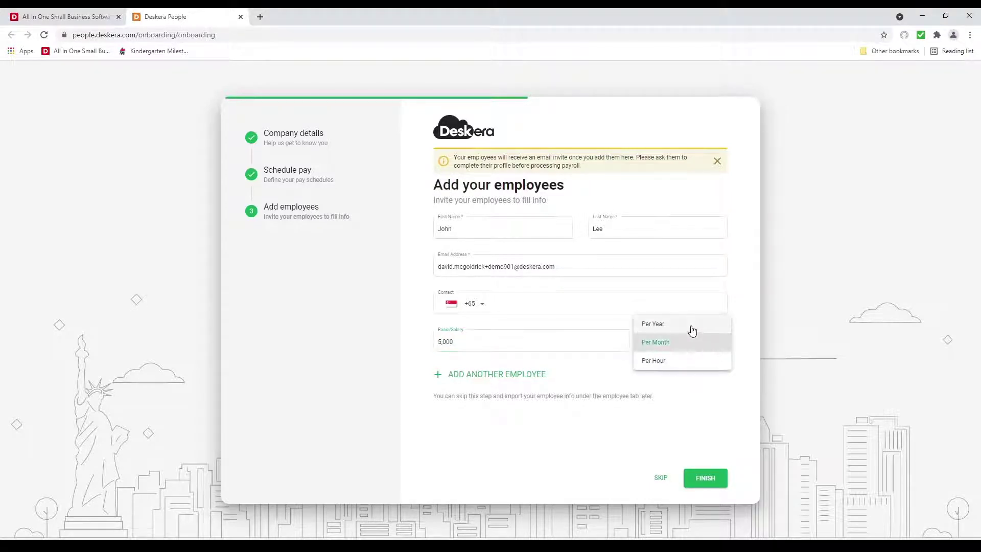
left_click(722, 412)
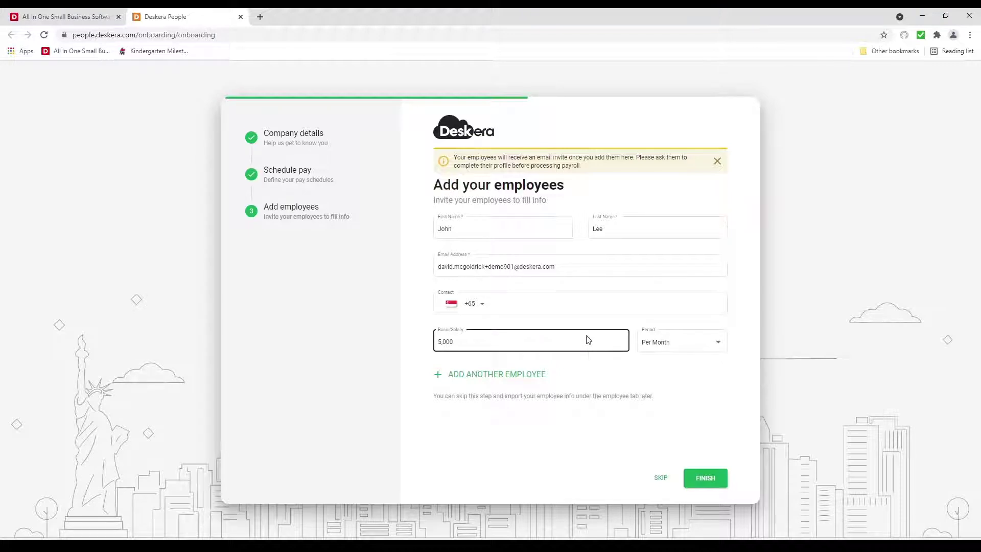
left_click(705, 478)
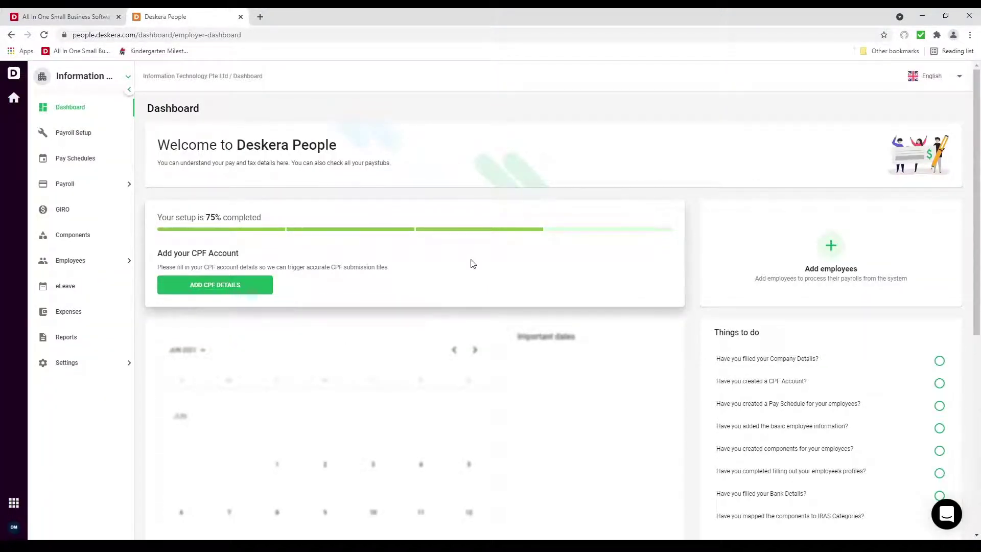
Expand Settings in the sidebar and open Company Settings
left_click(79, 365)
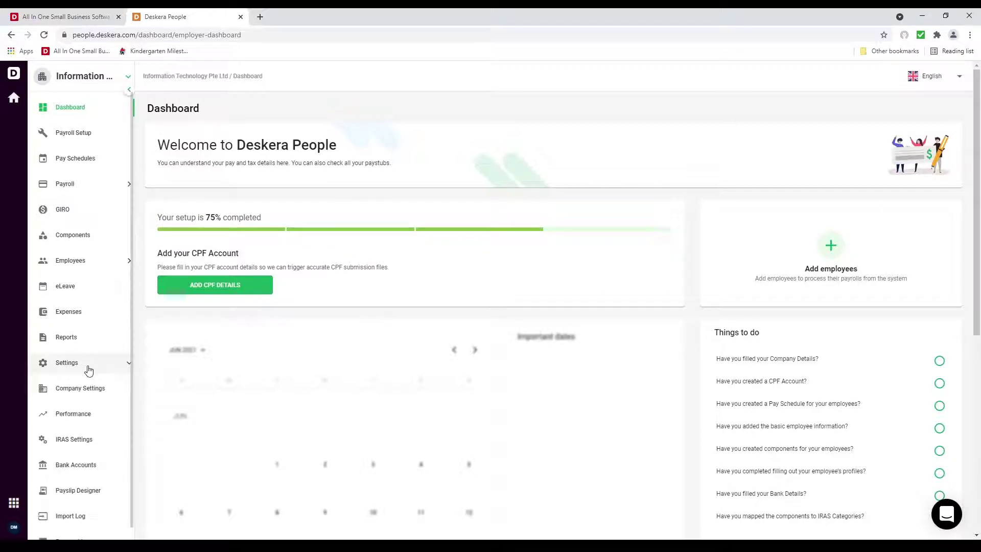
left_click(107, 397)
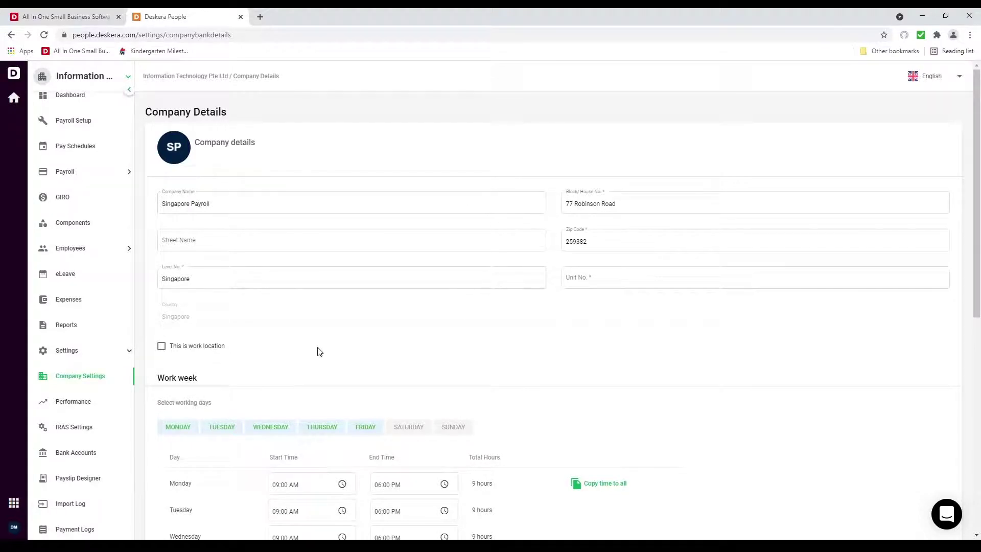
Tick 'This is work location', add Saturday and Sunday as working days, and add a new CPF account
scroll(312, 337, "down", 3)
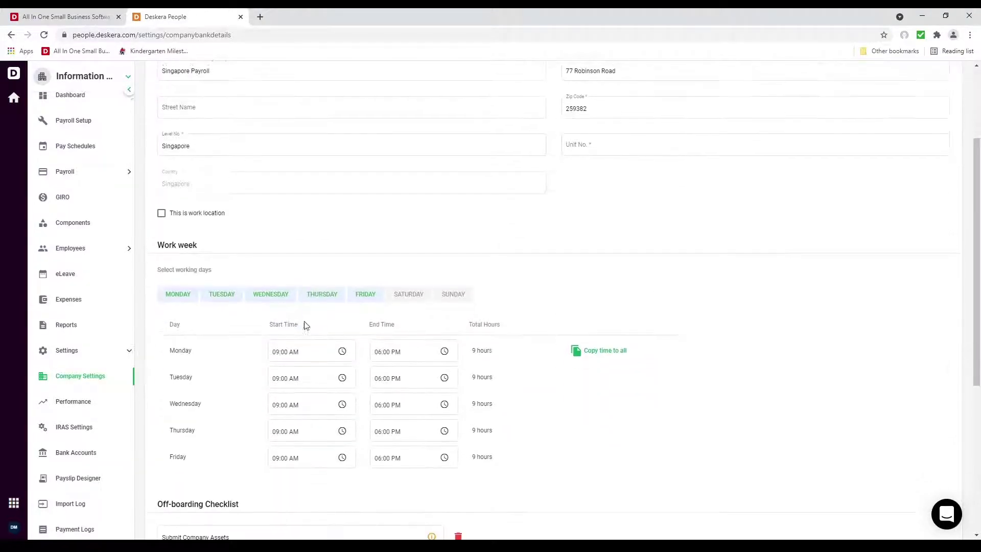
left_click(209, 217)
scroll(285, 358, "down", 3)
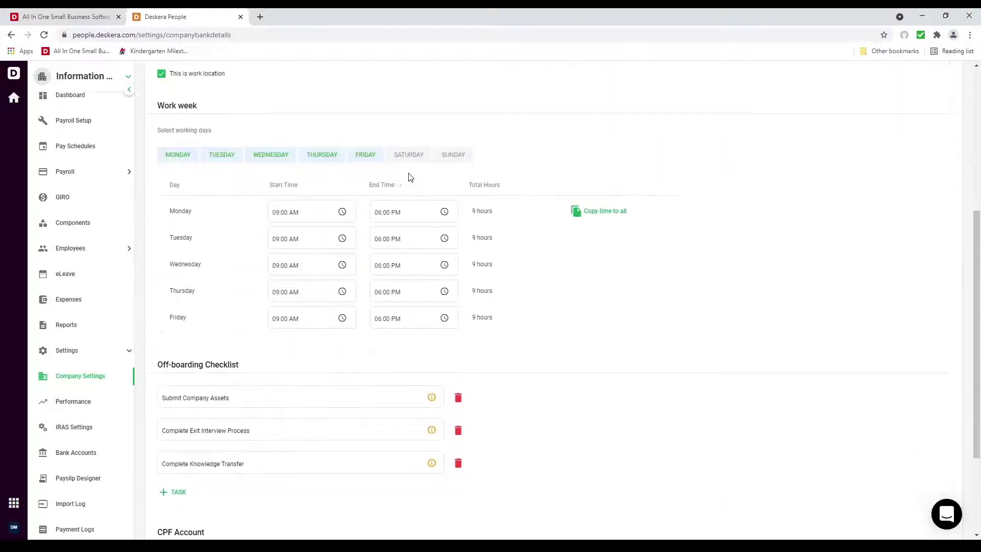
left_click(414, 155)
left_click(453, 154)
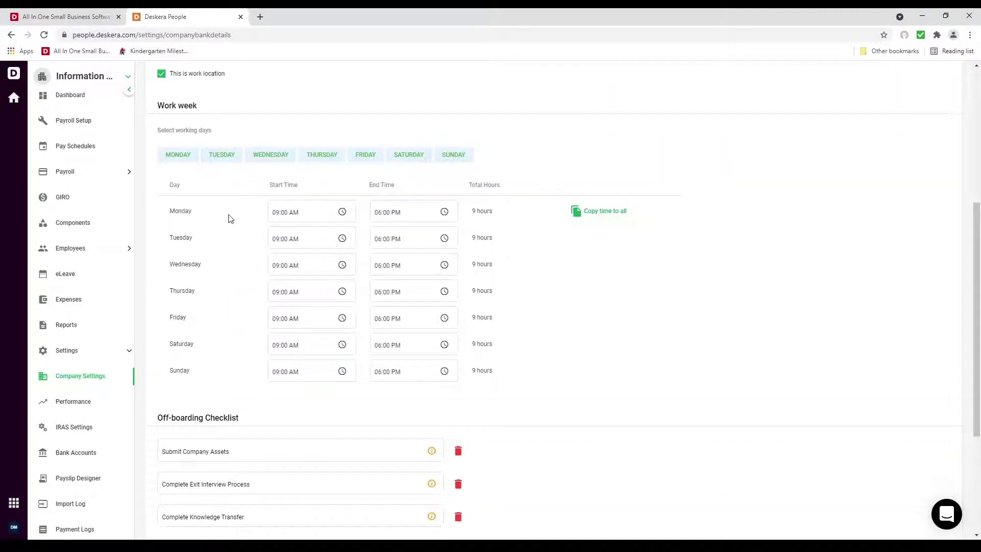
scroll(403, 388, "down", 4)
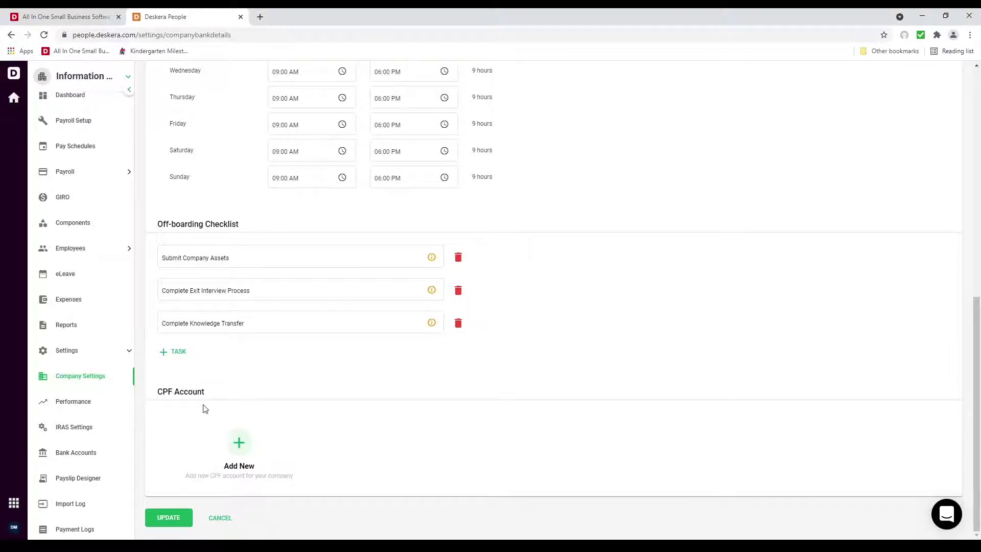
left_click(239, 443)
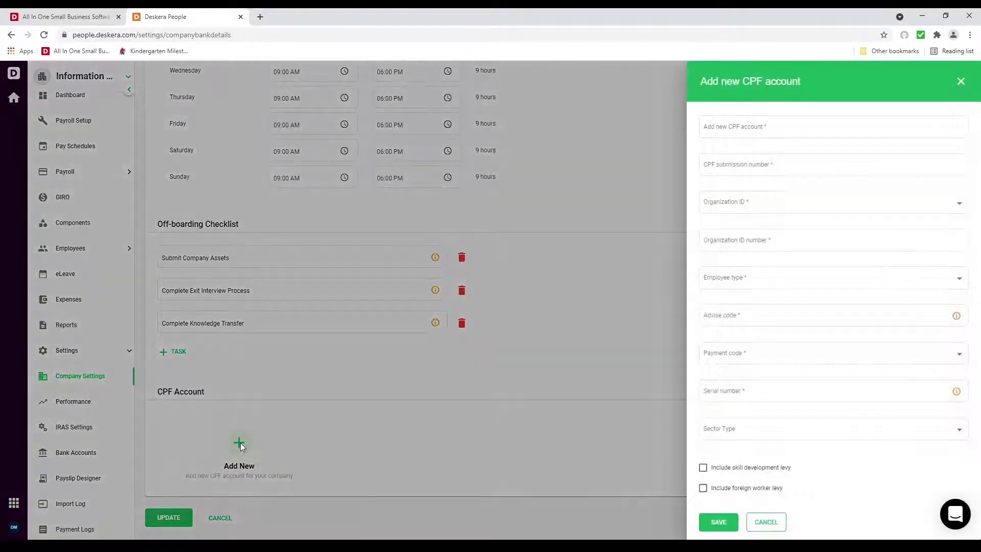
Name the CPF account Service with its submission number, UEN ID 234, private sector employees, advise code 1
left_click(734, 131)
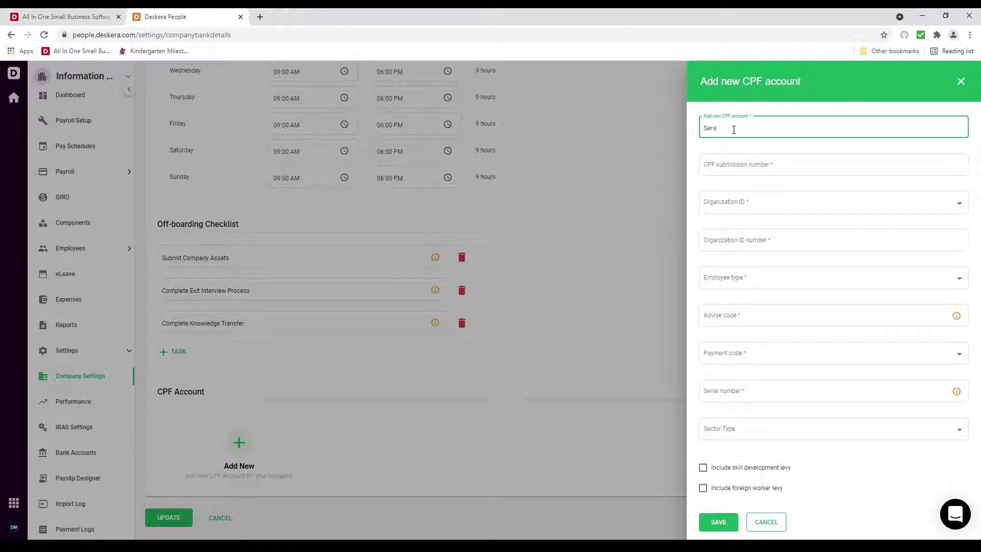
left_click(729, 173)
type("2342423424")
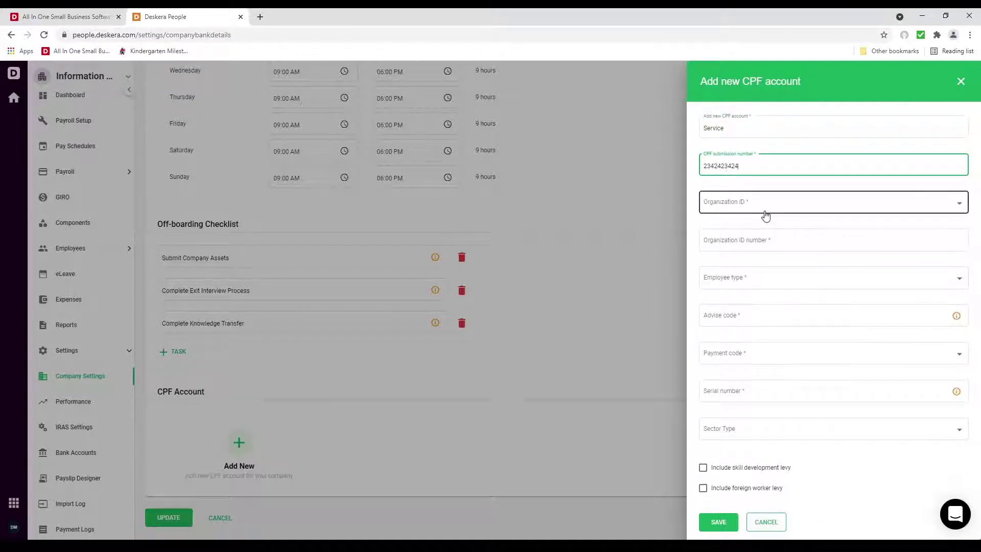
left_click(762, 208)
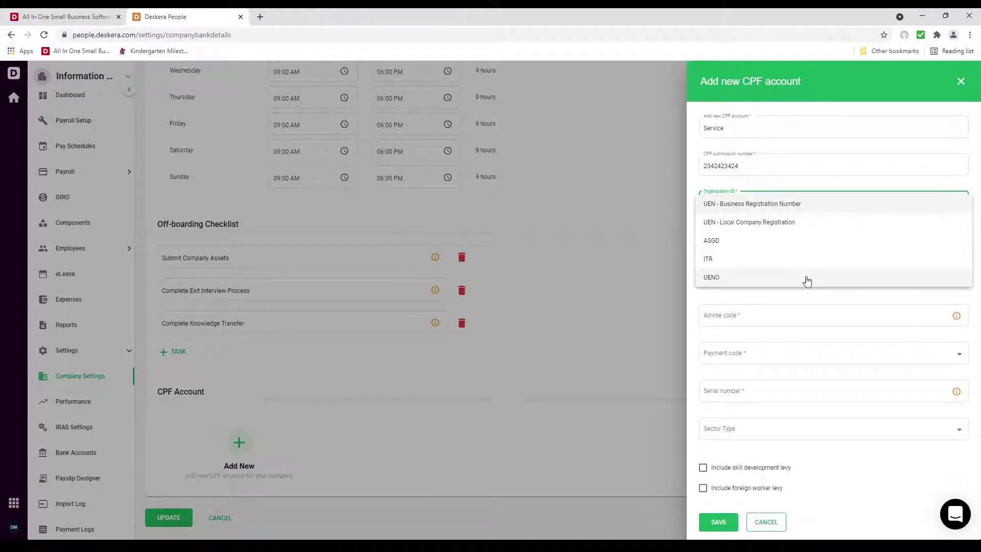
left_click(775, 204)
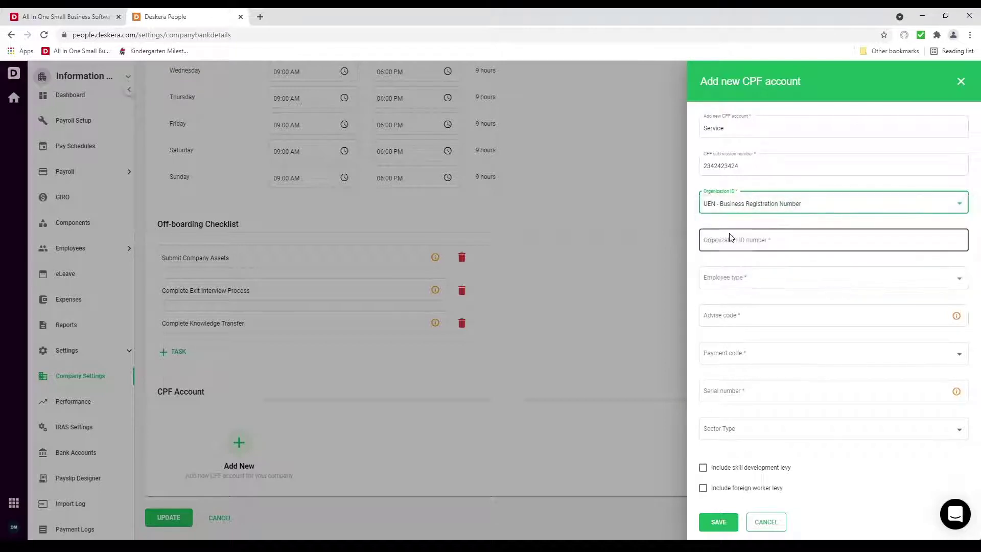
left_click(733, 241)
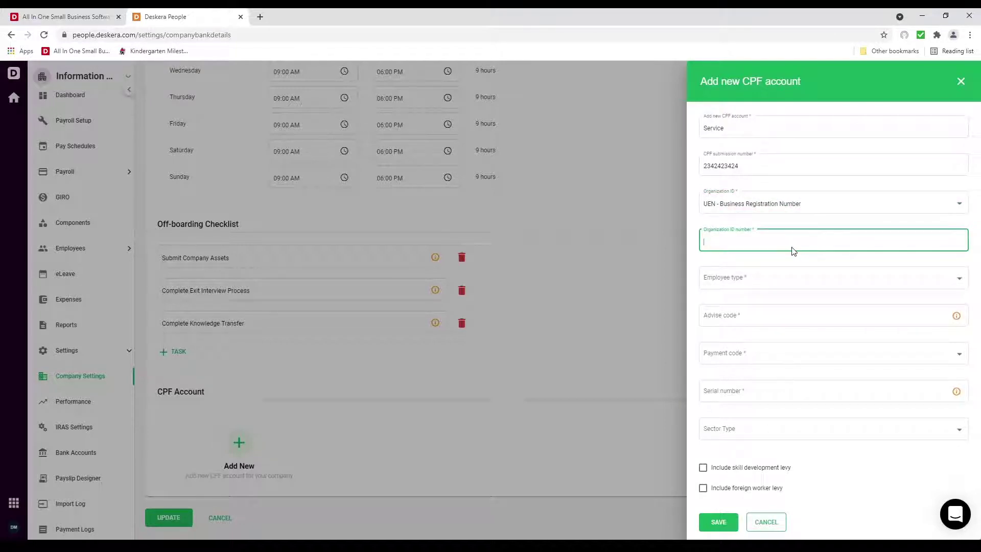
type("23424243")
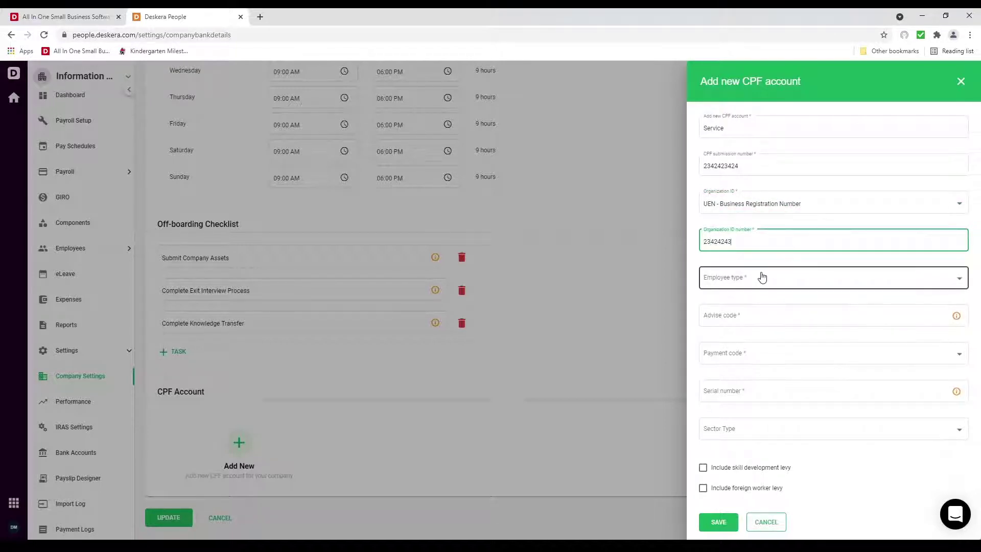
left_click(761, 277)
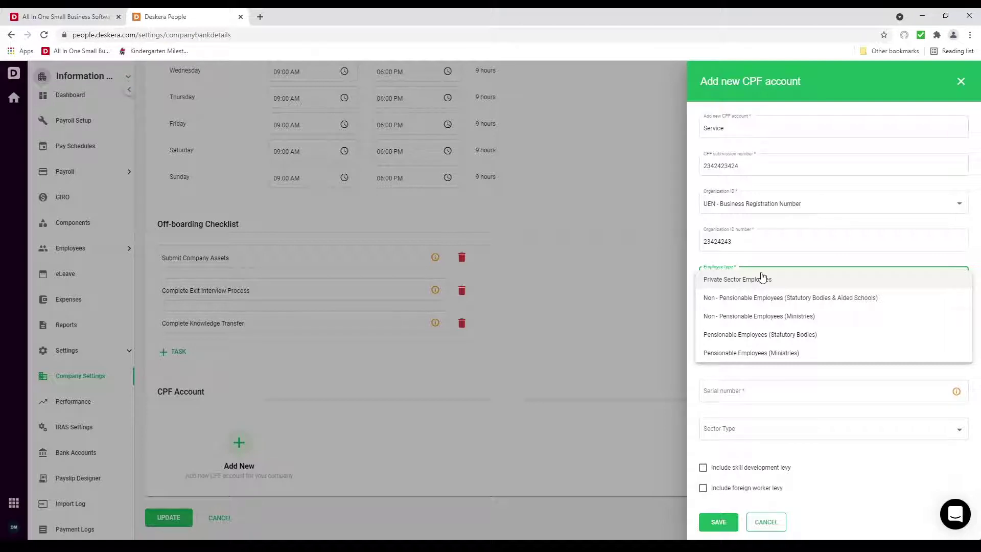
left_click(761, 279)
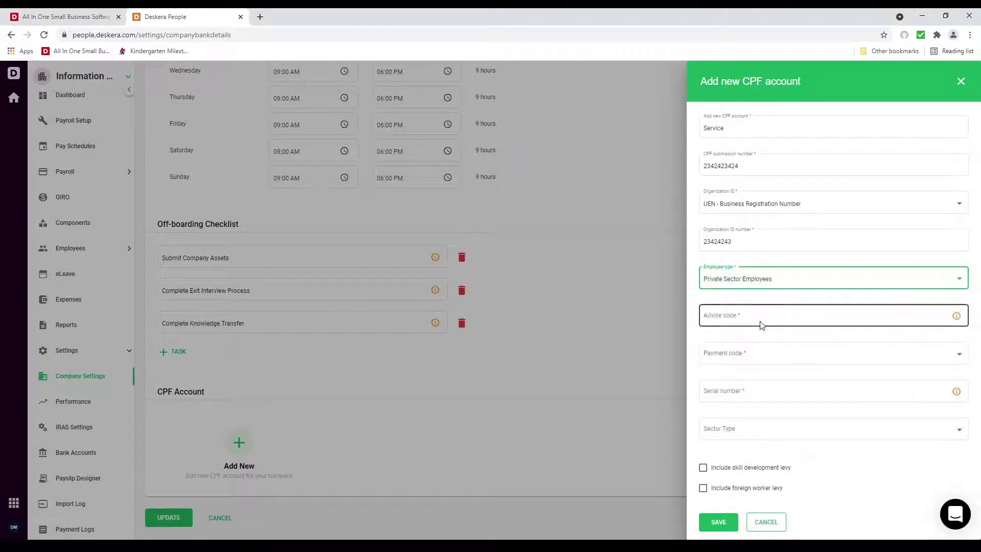
left_click(755, 317)
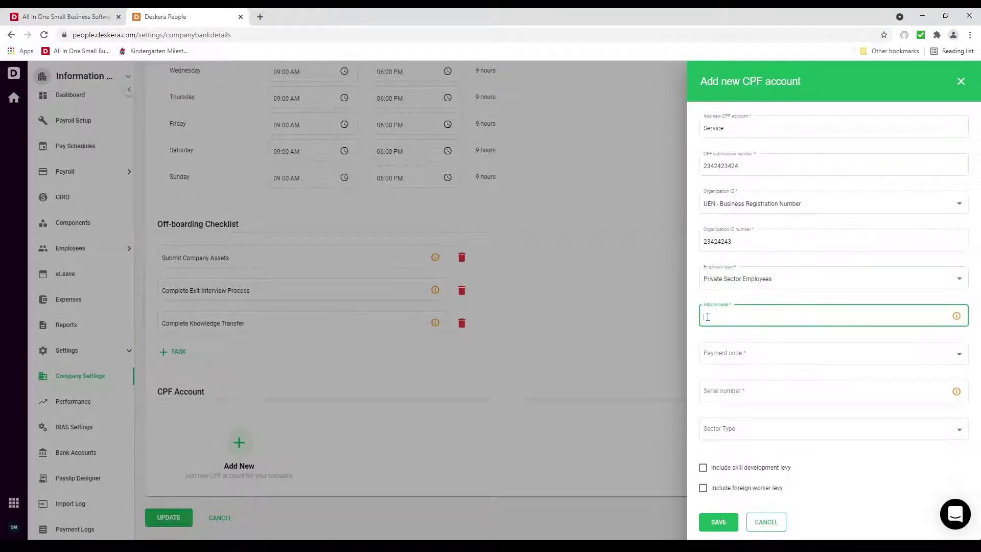
type("1")
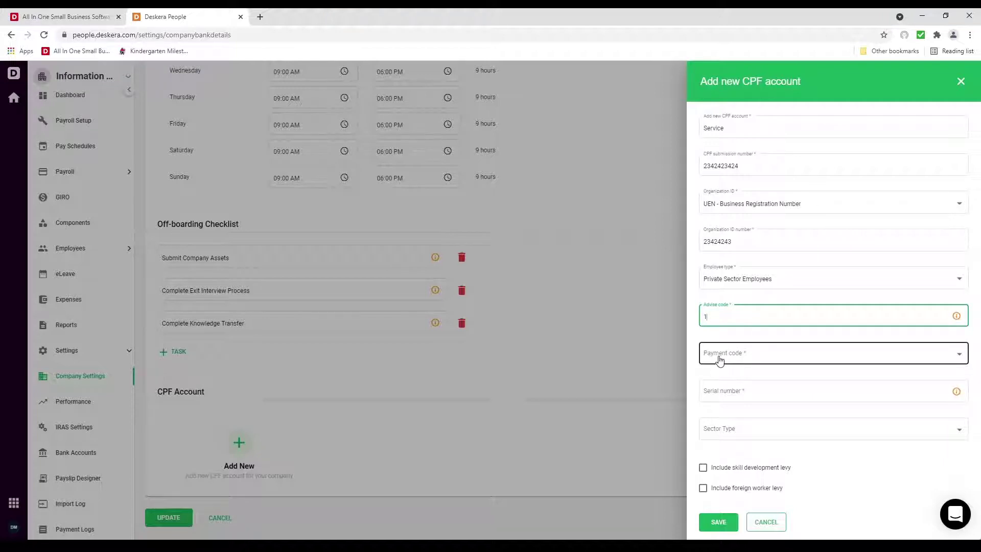
Choose PTE payment code and Services sector, include both levies, and save the CPF account
left_click(720, 359)
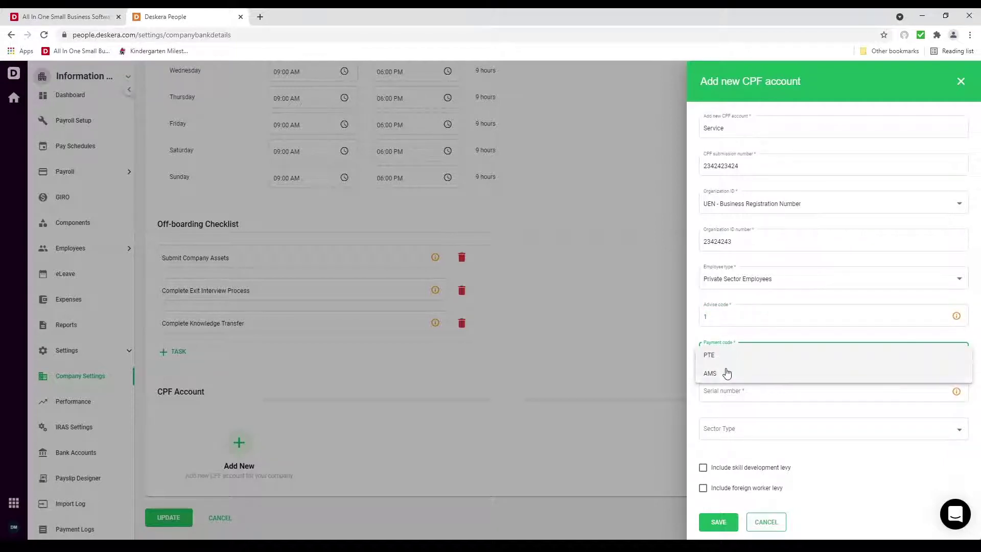
left_click(754, 357)
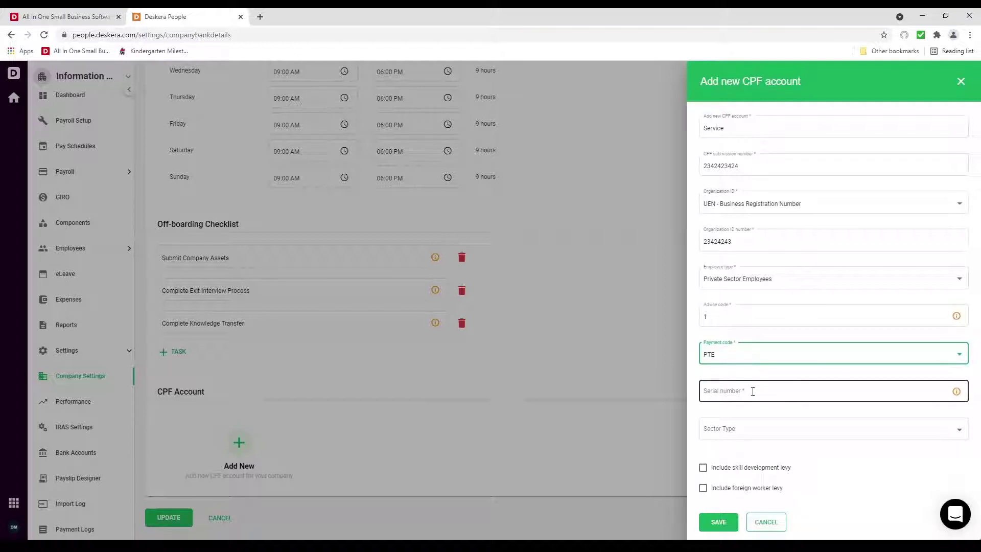
left_click(753, 392)
left_click(754, 428)
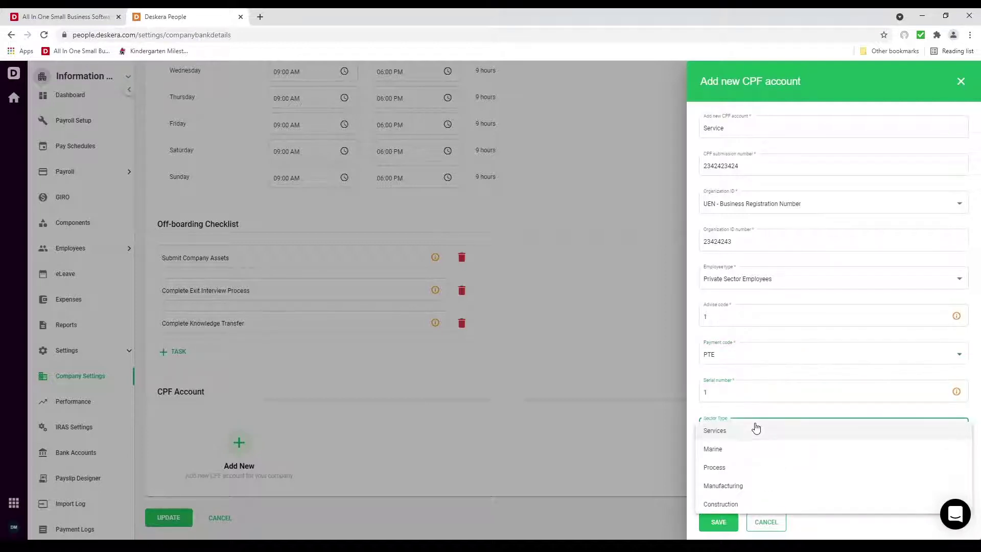
left_click(737, 432)
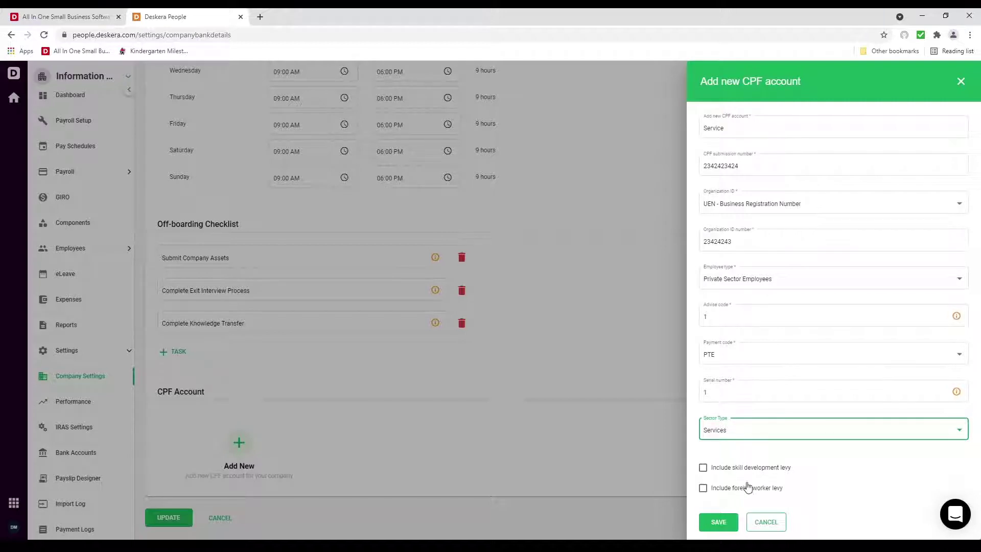
left_click(715, 468)
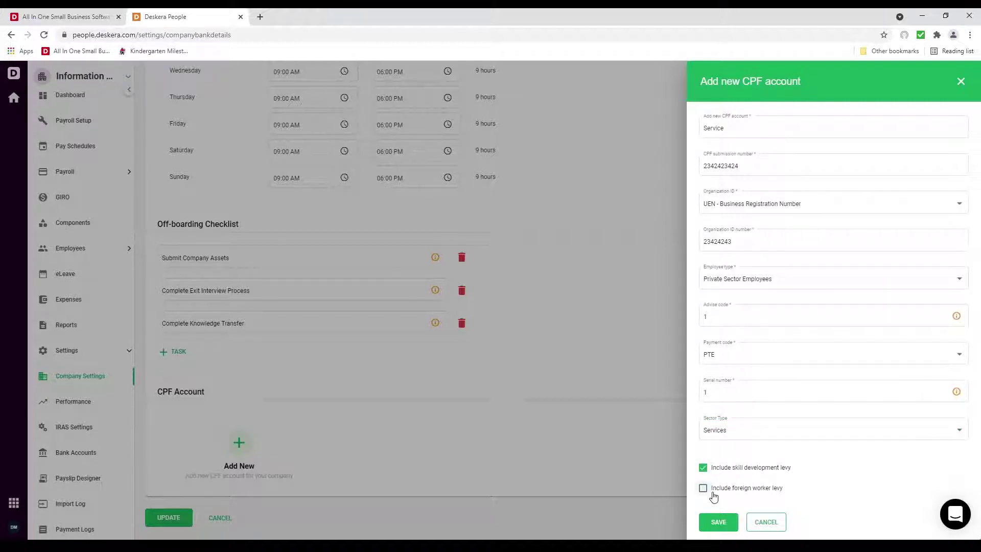
left_click(713, 492)
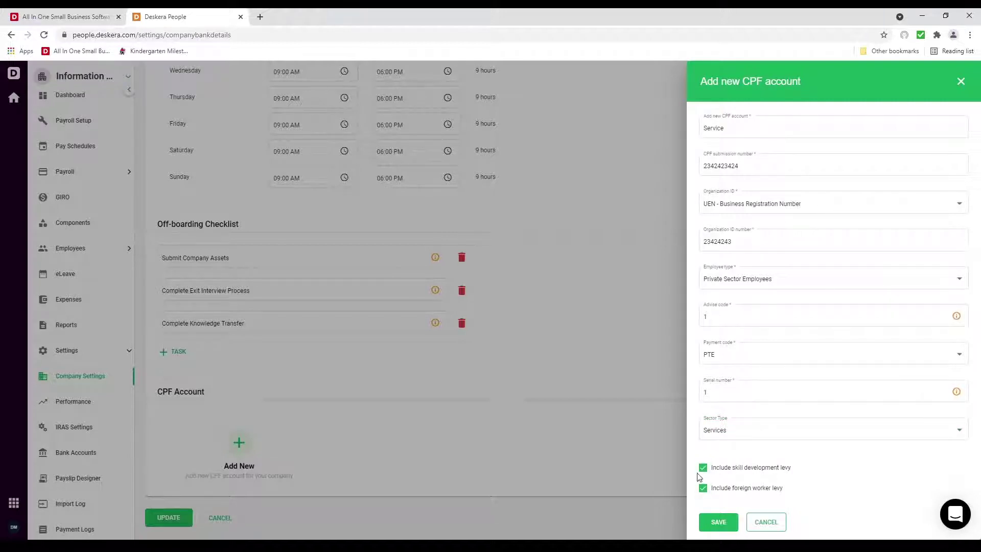
left_click(715, 522)
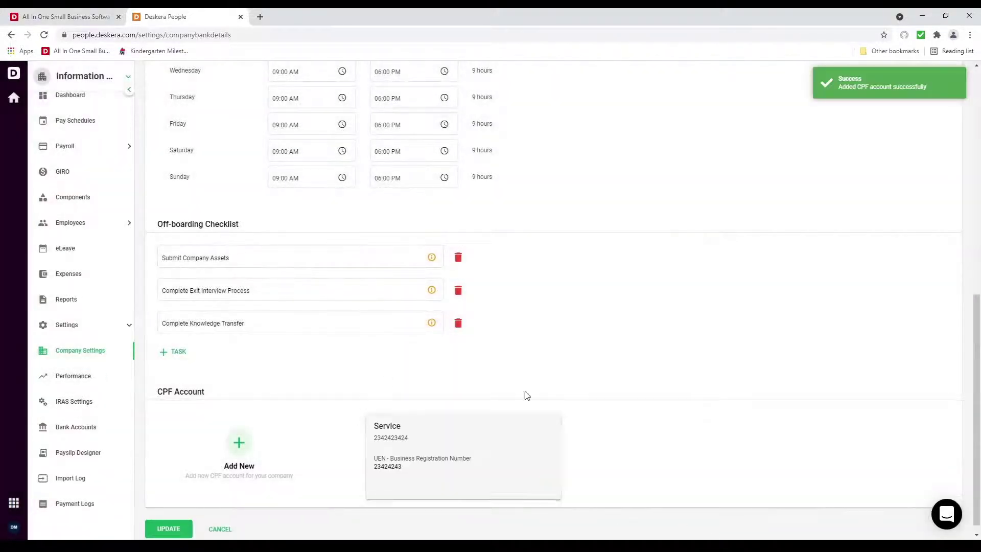
mouse_move(447, 446)
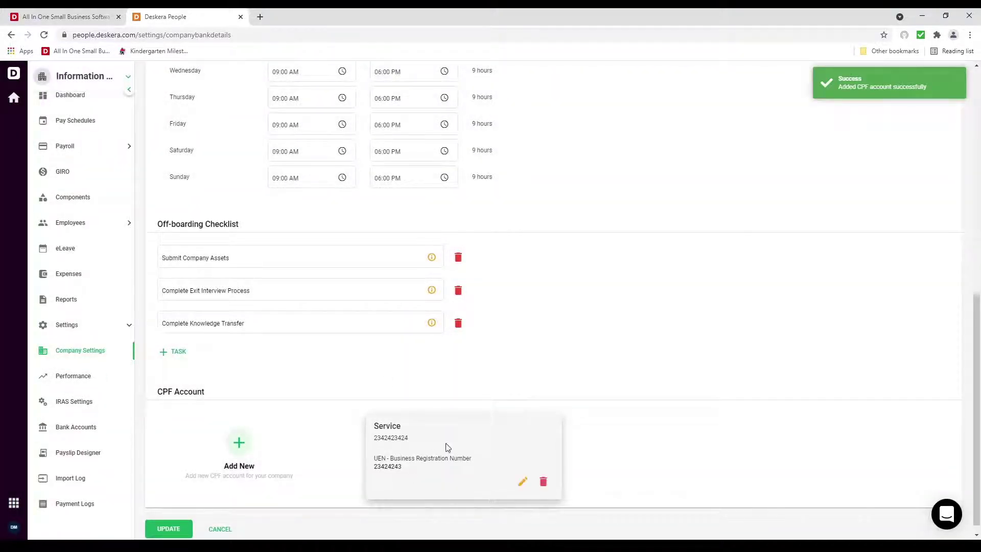
left_click(58, 376)
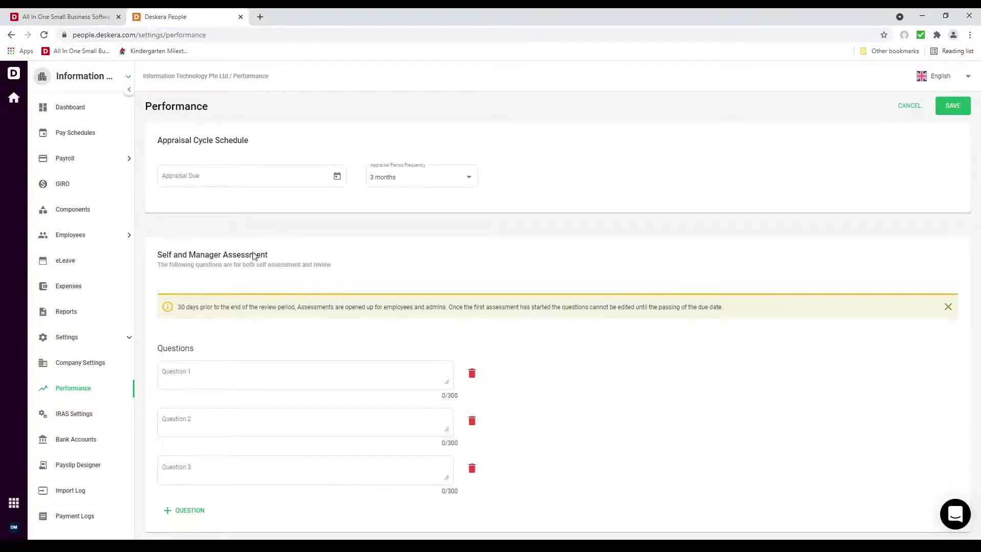
In IRAS Settings, map Bonus to B. Bonus and Allowance to A. Gross Salary
left_click(75, 422)
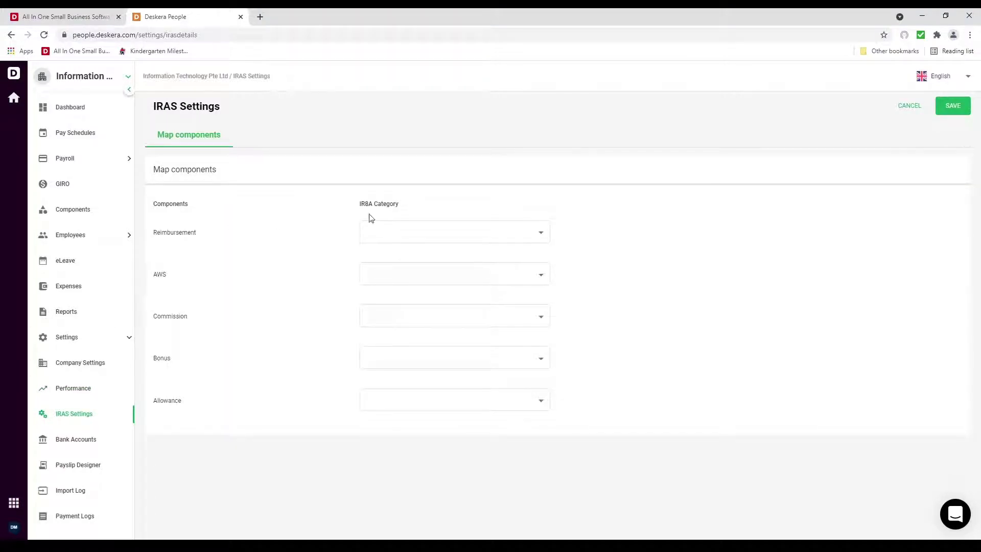
left_click(434, 366)
left_click(431, 381)
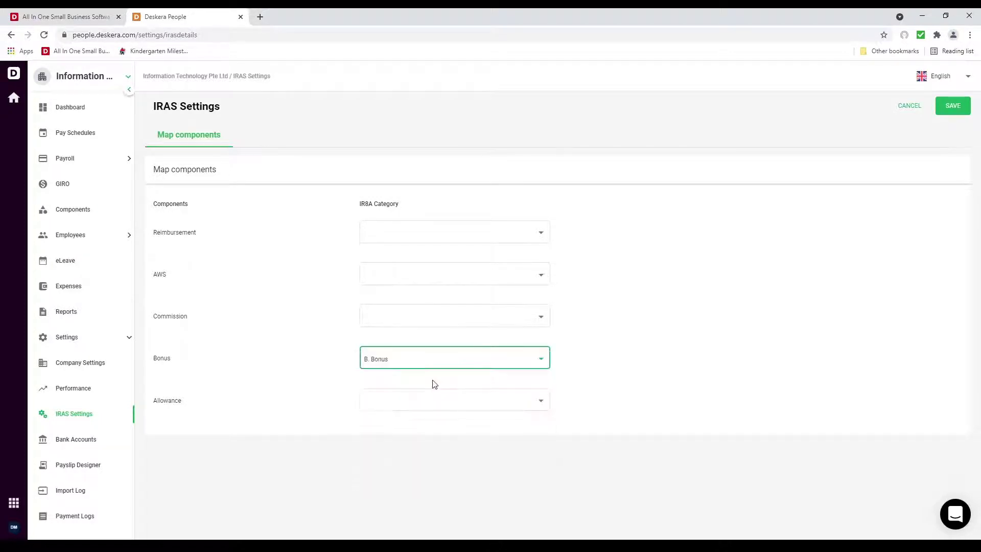
left_click(425, 404)
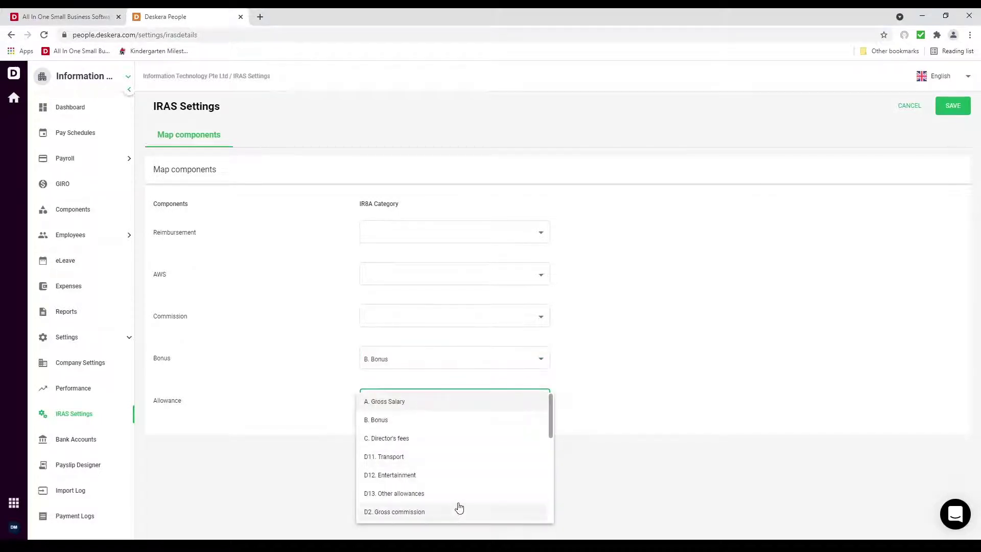
scroll(461, 439, "down", 5)
scroll(461, 439, "down", 1)
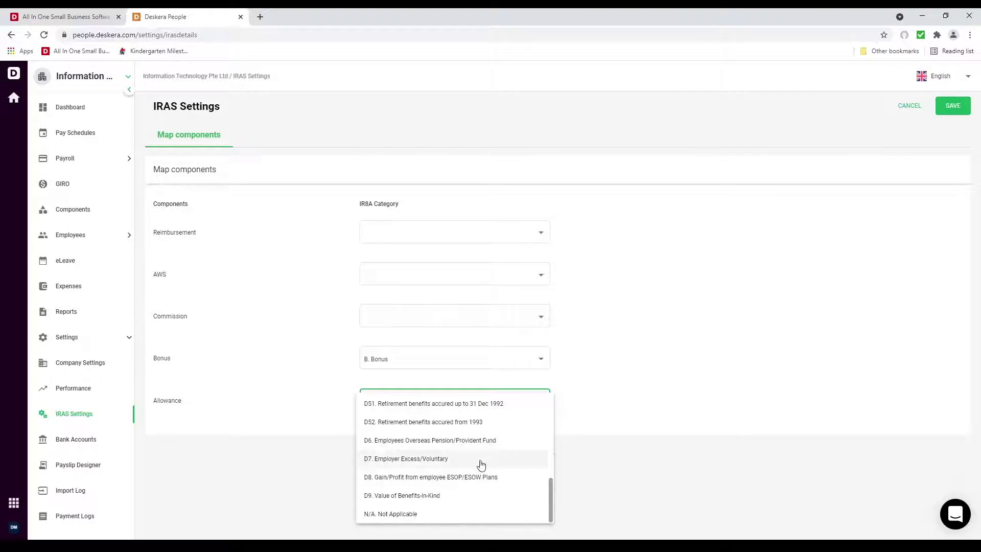
left_click(484, 513)
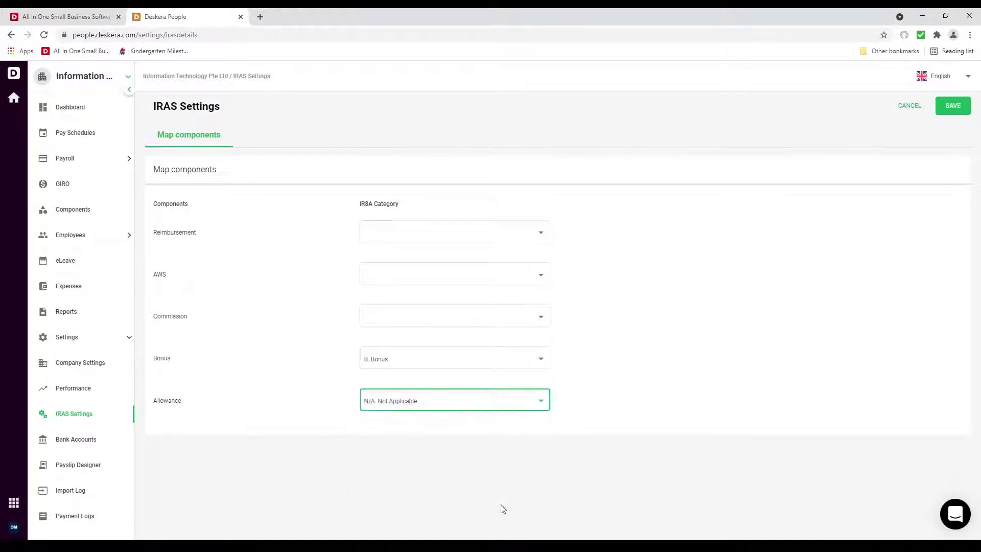
left_click(503, 402)
scroll(486, 381, "up", 3)
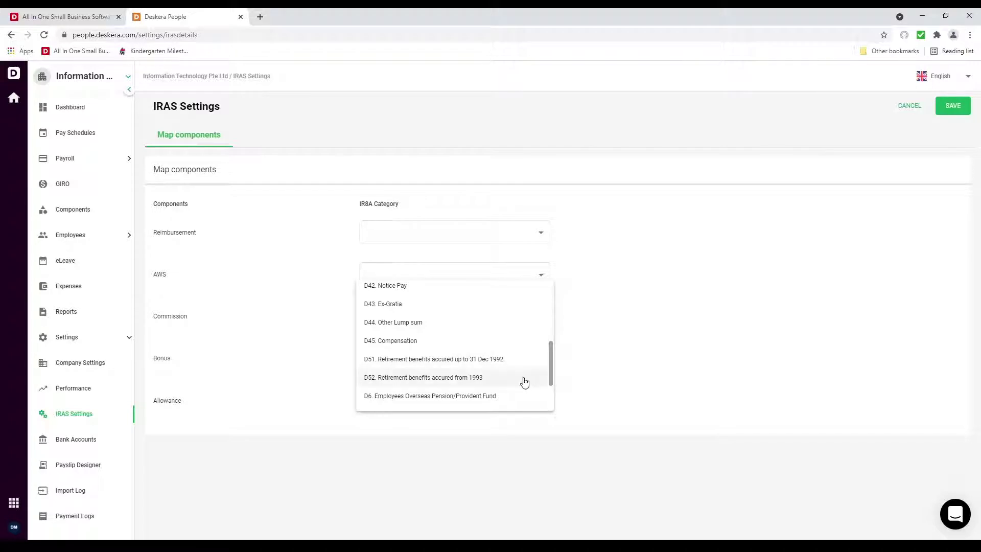
scroll(520, 373, "up", 3)
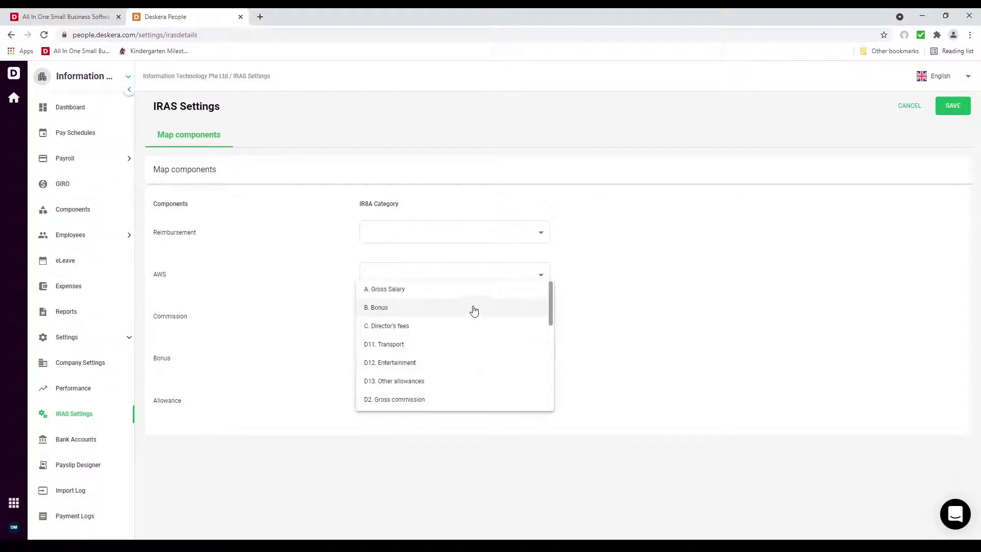
left_click(470, 308)
left_click(955, 105)
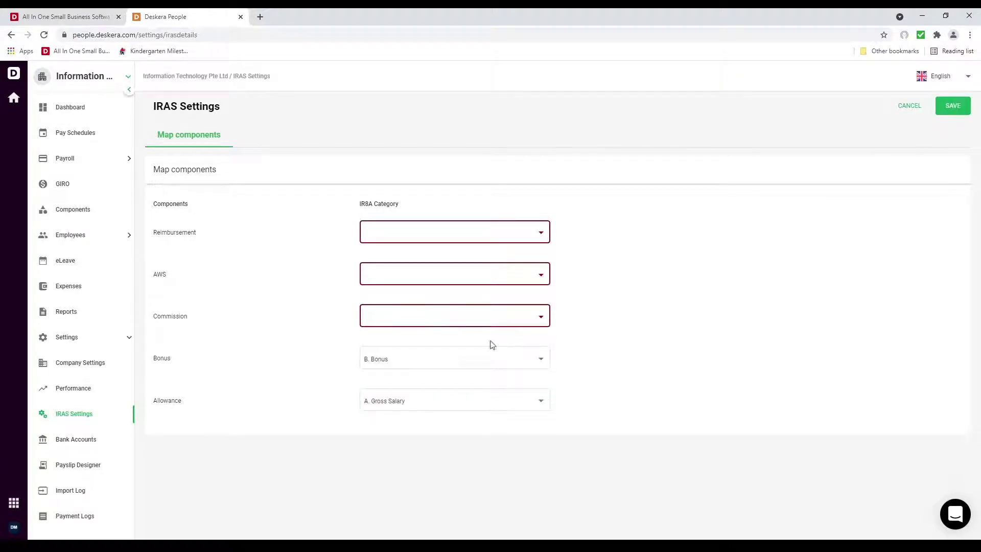
Map Commission, AWS and Reimbursement to A. Gross Salary and save the mappings
left_click(436, 320)
left_click(440, 317)
left_click(451, 277)
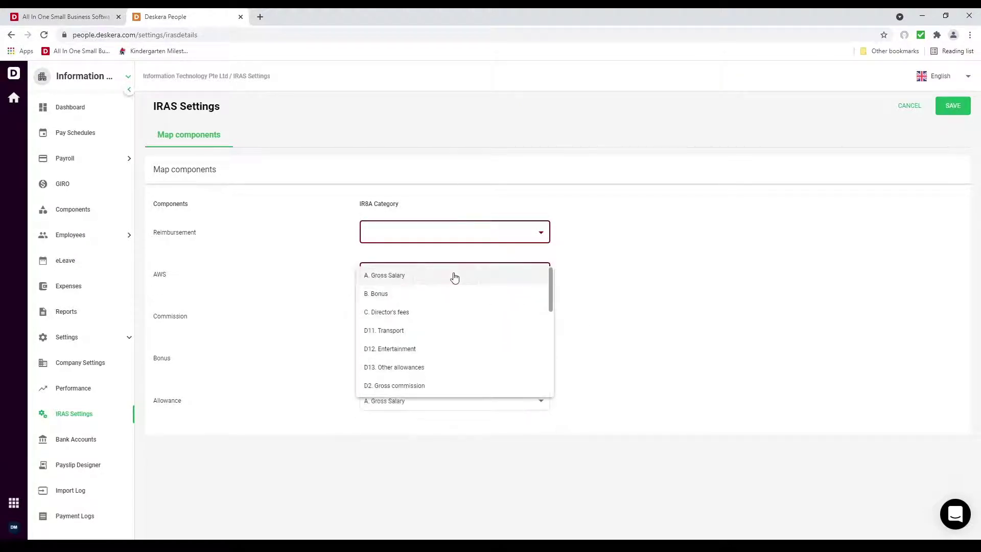
scroll(467, 303, "down", 5)
scroll(465, 303, "up", 5)
left_click(453, 278)
left_click(447, 232)
left_click(449, 239)
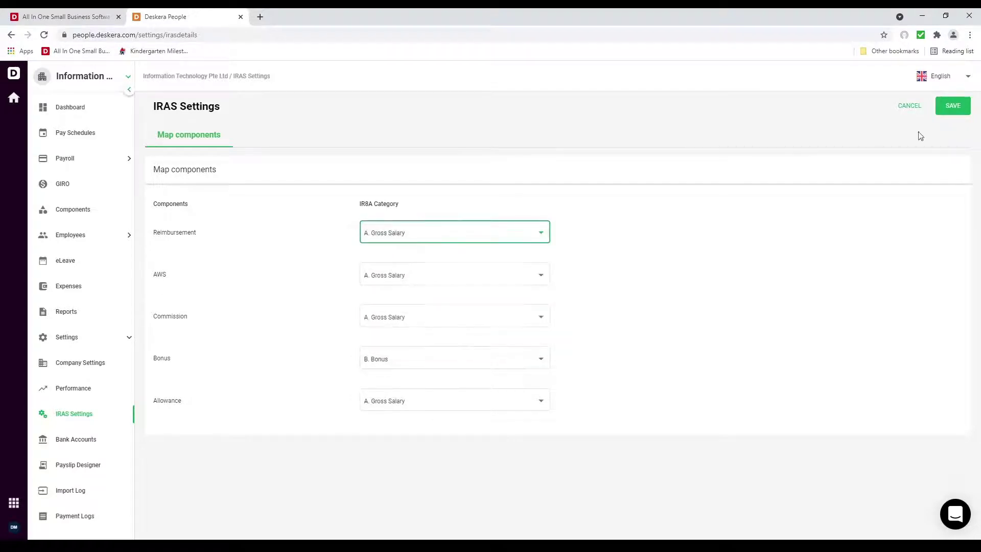
left_click(967, 111)
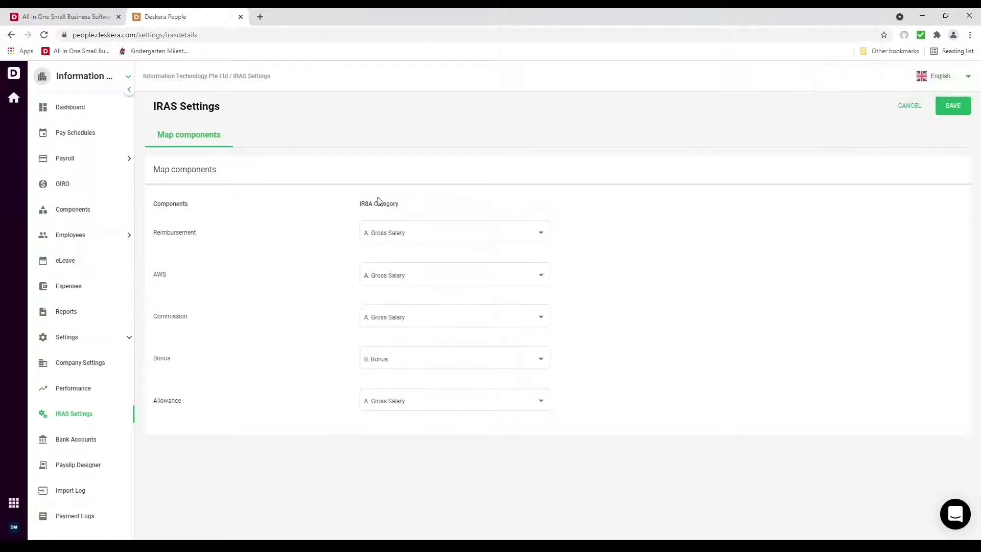
left_click(87, 447)
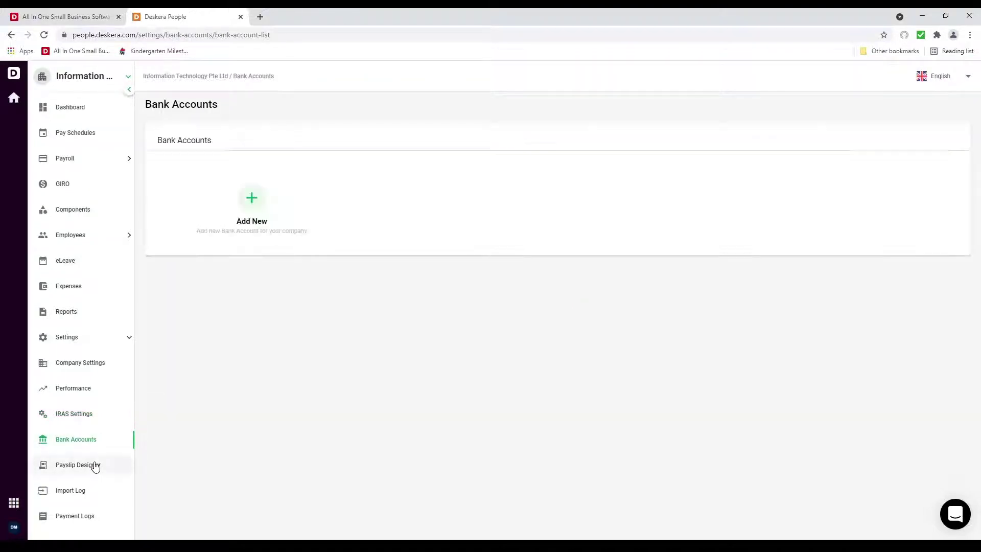
Start a new bank account with DBS as the bank and DBS Interbank GIRO format
left_click(244, 195)
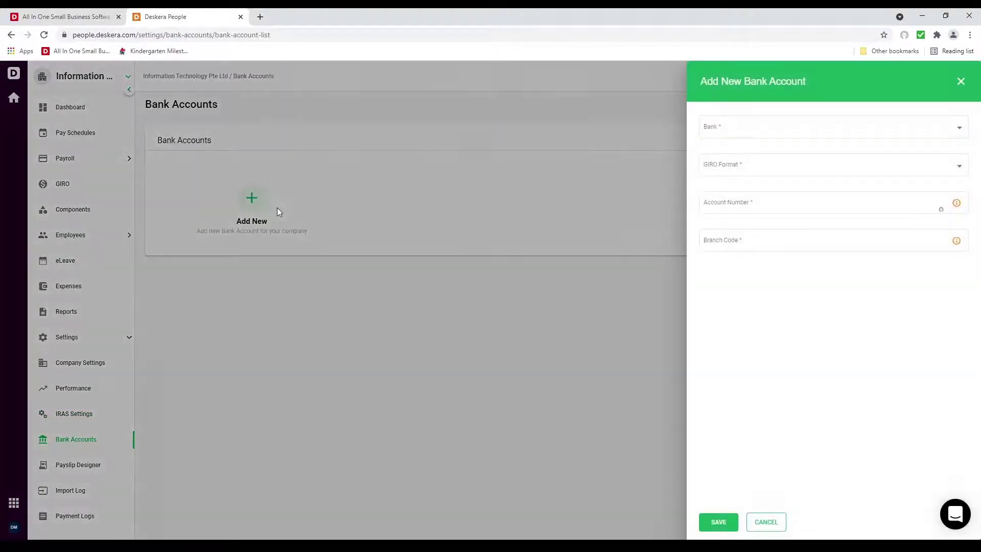
left_click(747, 137)
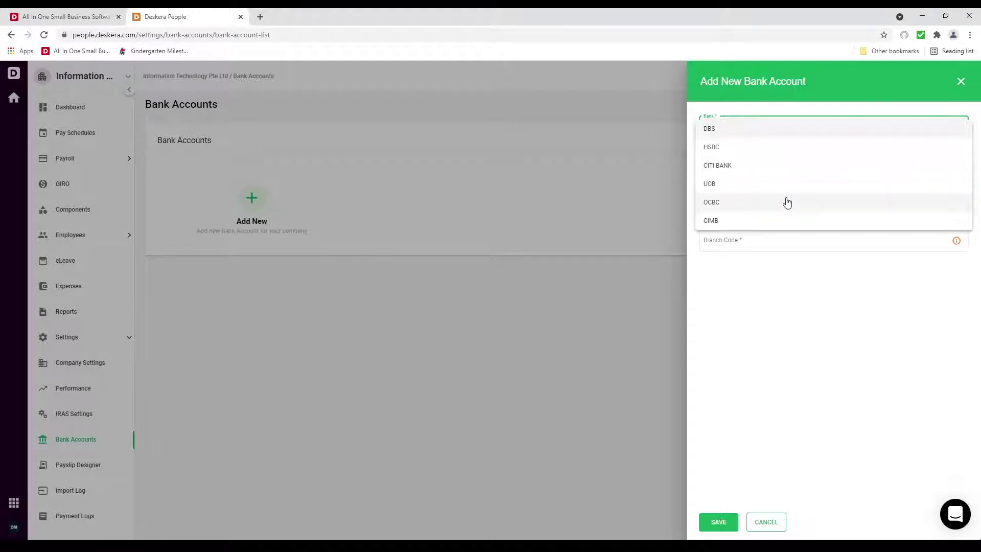
left_click(777, 130)
left_click(751, 161)
left_click(759, 166)
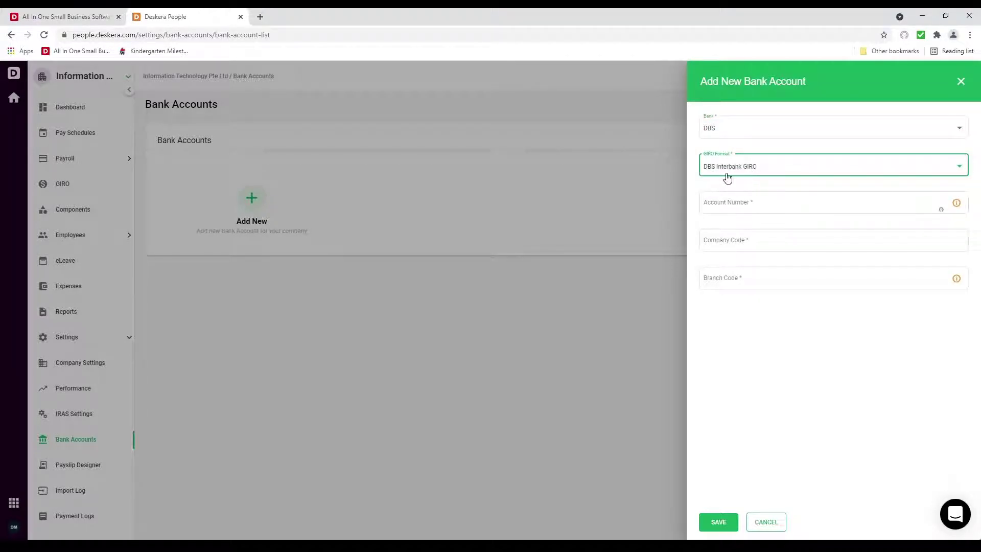
Enter the account number, company code 123 and branch code 123, then save the bank account
left_click(807, 203)
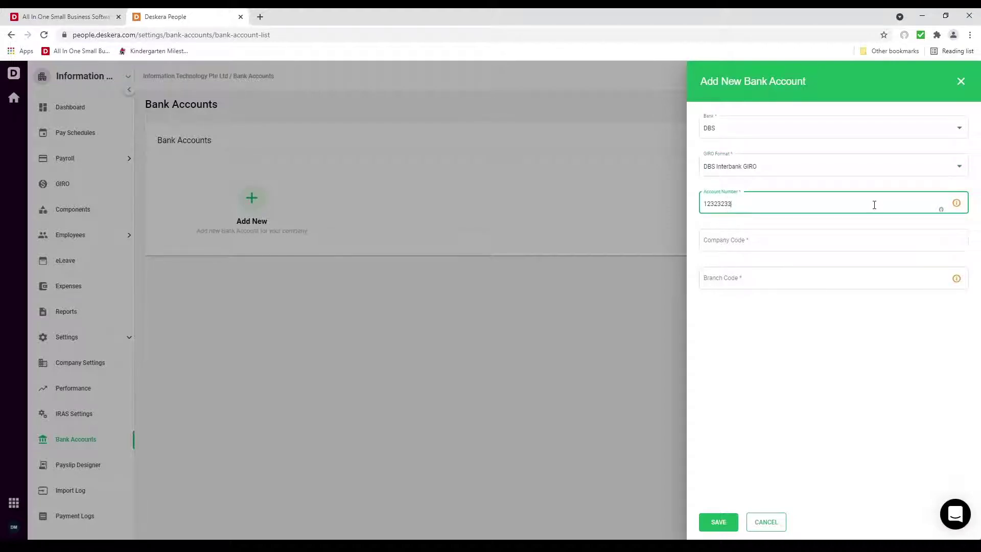
type("1232323232")
left_click(833, 241)
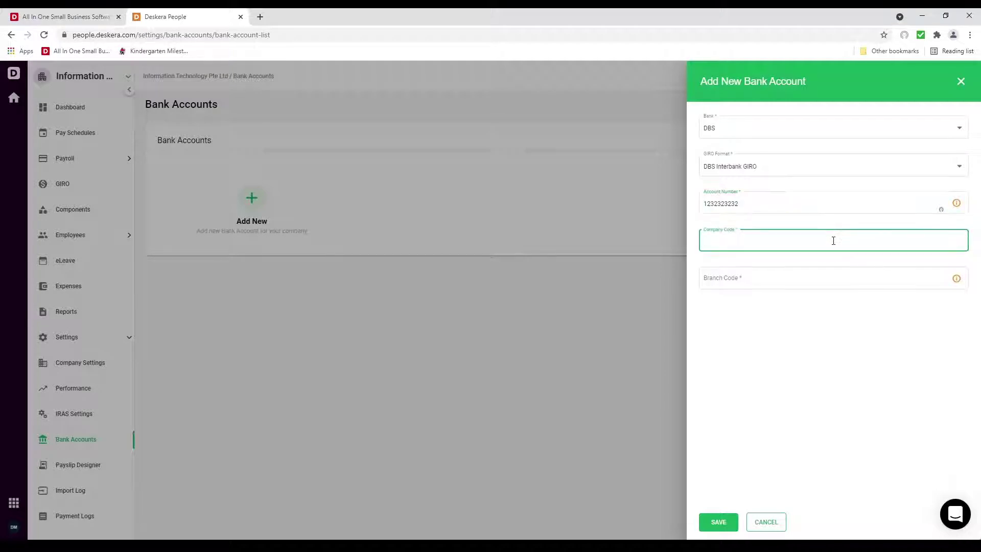
type("123")
left_click(805, 278)
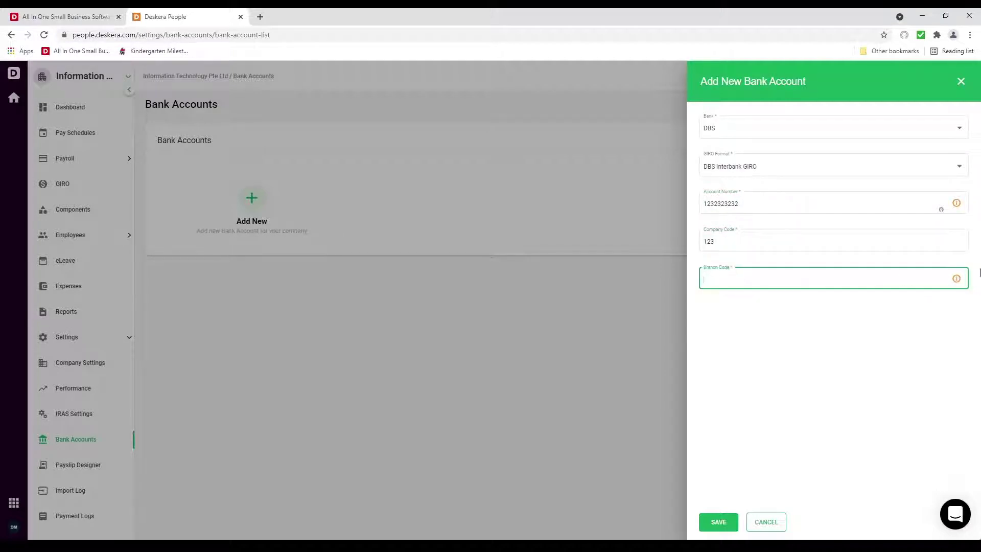
mouse_move(957, 281)
type("123")
left_click(718, 521)
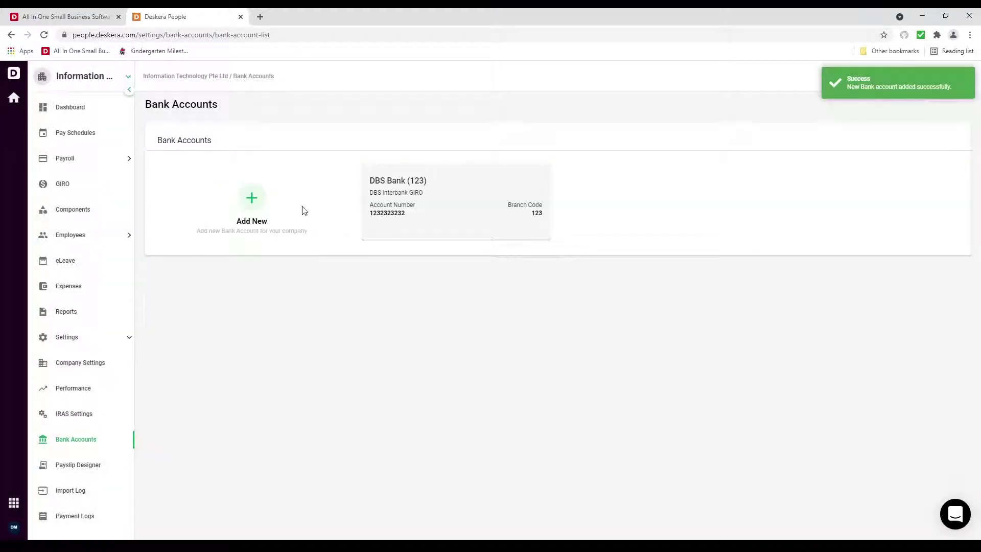
mouse_move(538, 227)
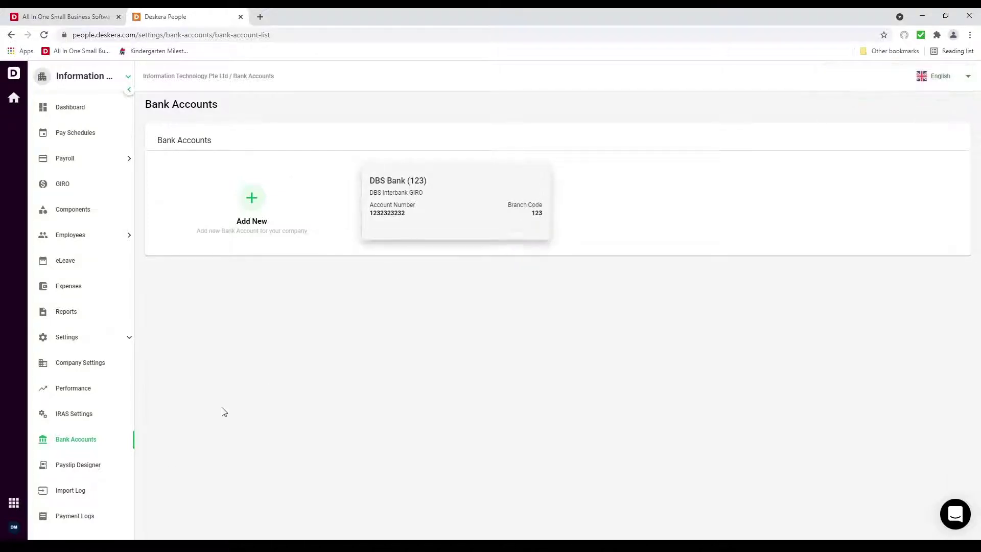
left_click(104, 470)
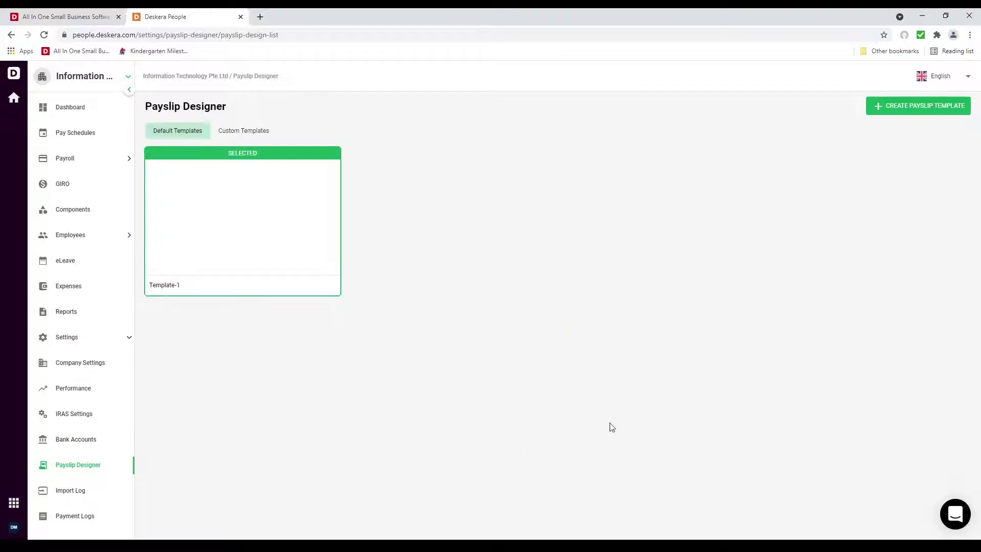
Copy Template-1 and drag a blank text block beneath #EmployeeName# in the payslip editor
mouse_move(268, 172)
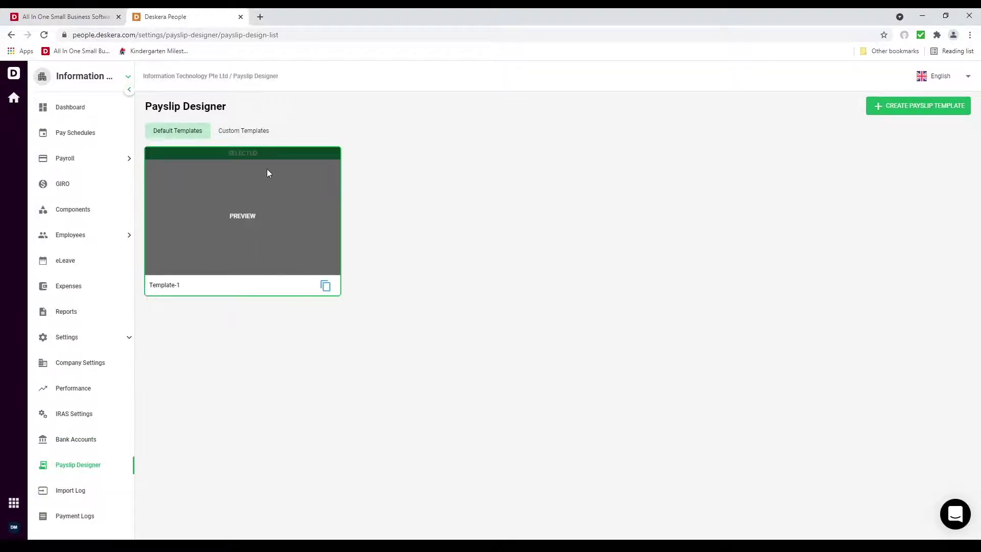
left_click(327, 286)
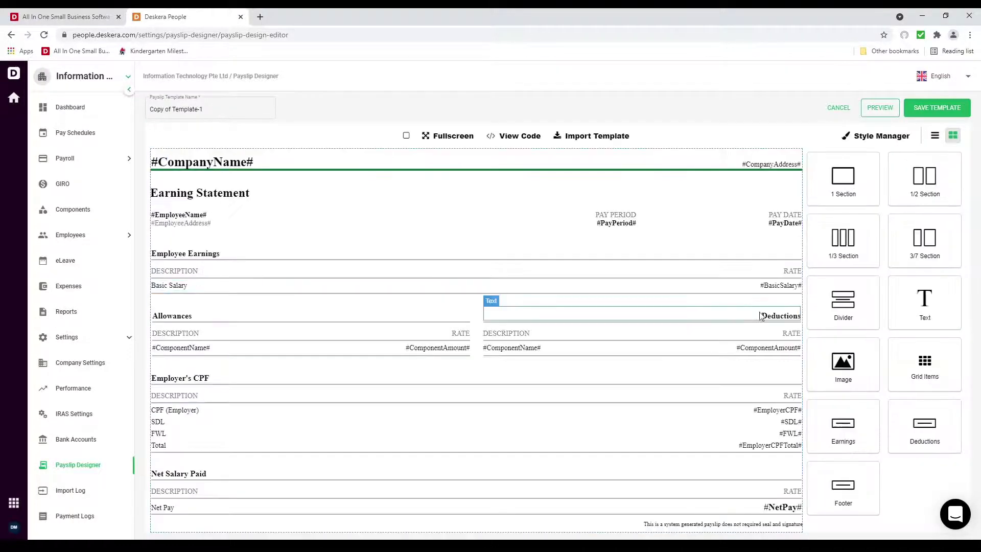
left_click_drag(925, 307, 279, 233)
left_click(243, 240)
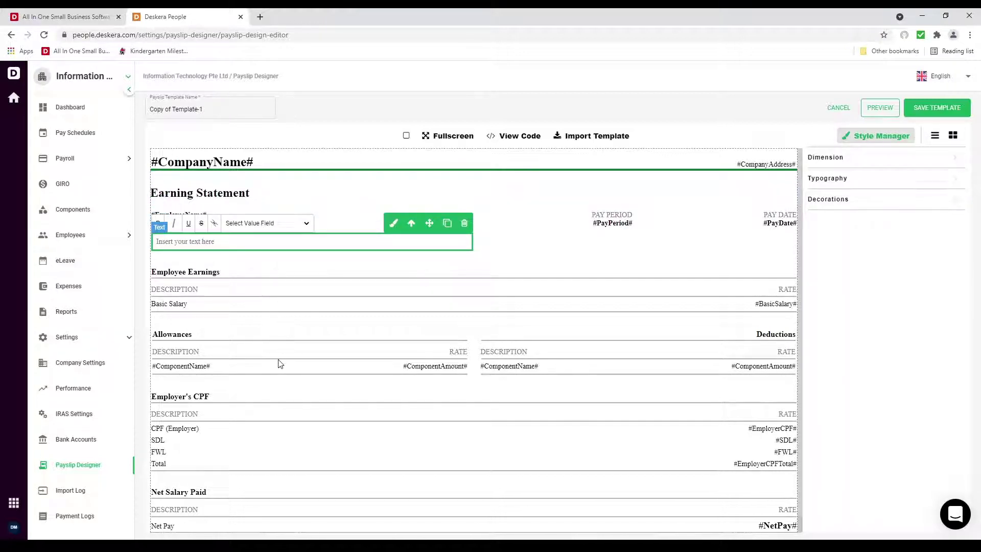
left_click(394, 303)
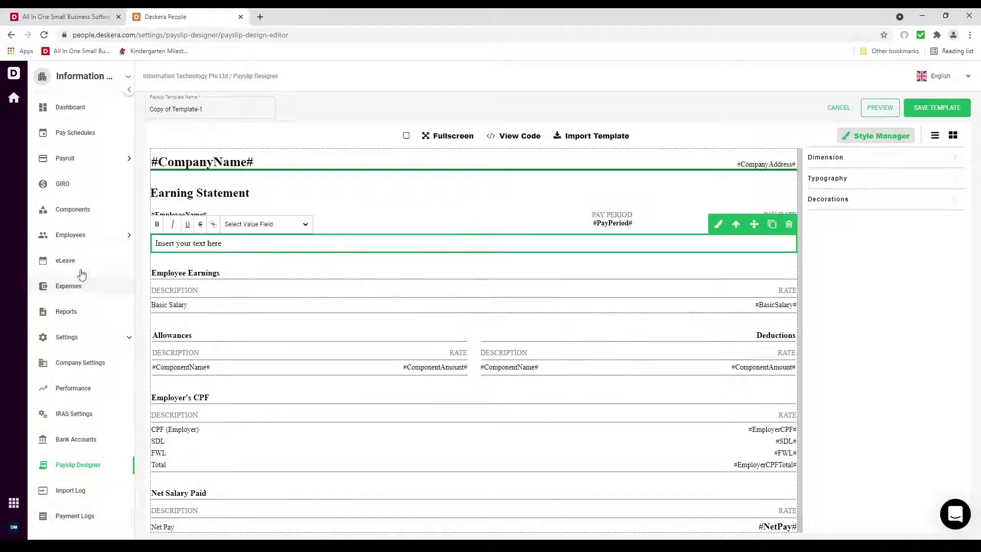
left_click(82, 240)
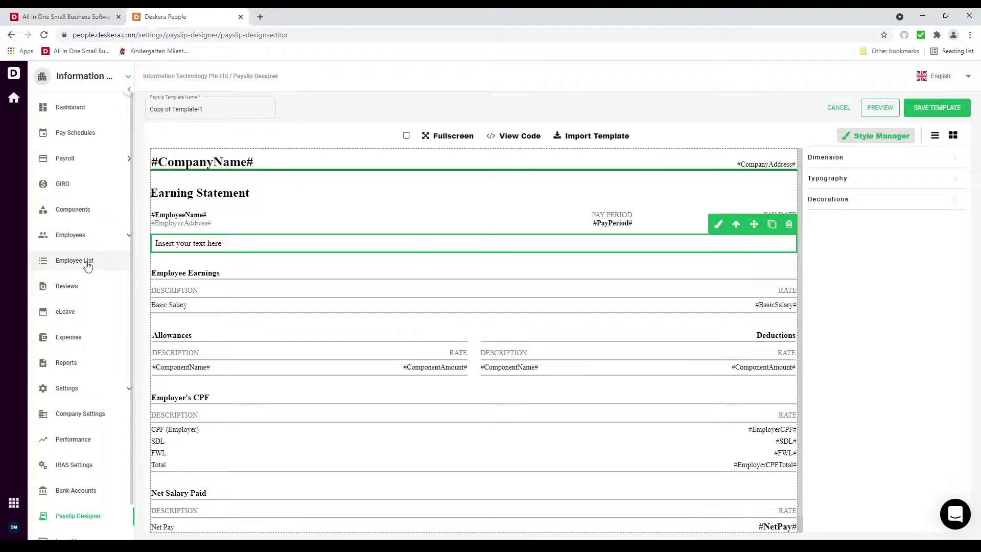
left_click(88, 262)
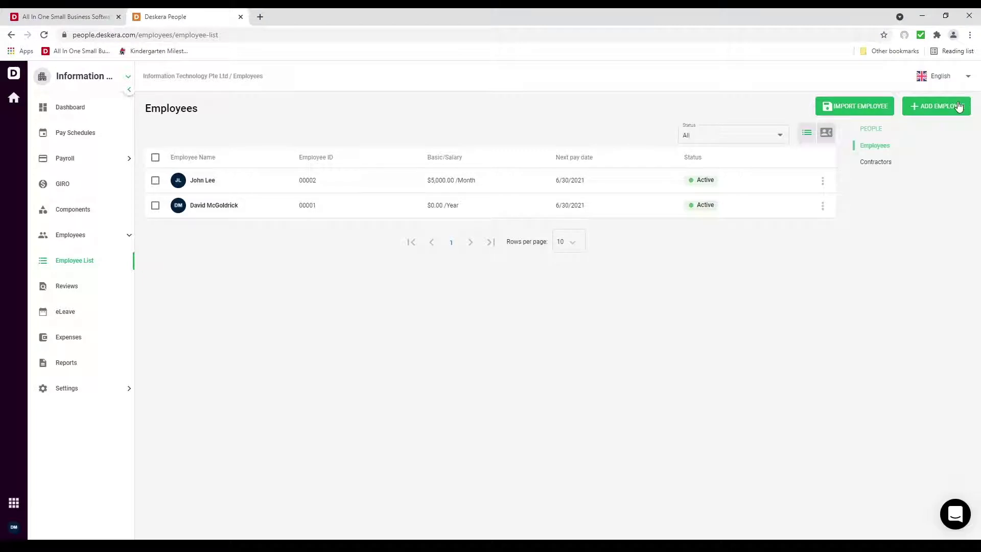
Edit the first employee, setting designation Sales Support and date of birth 7/7/1992
left_click(822, 181)
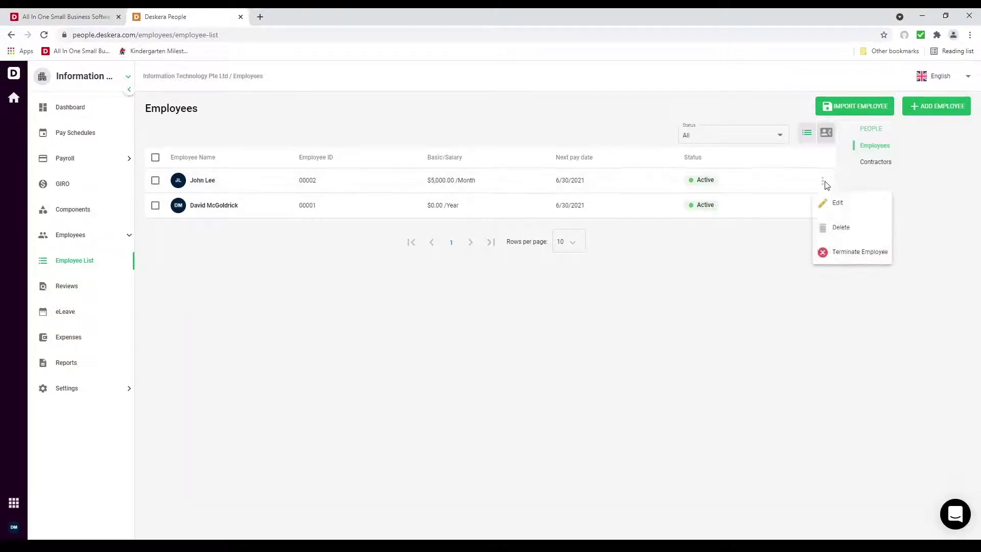
left_click(851, 214)
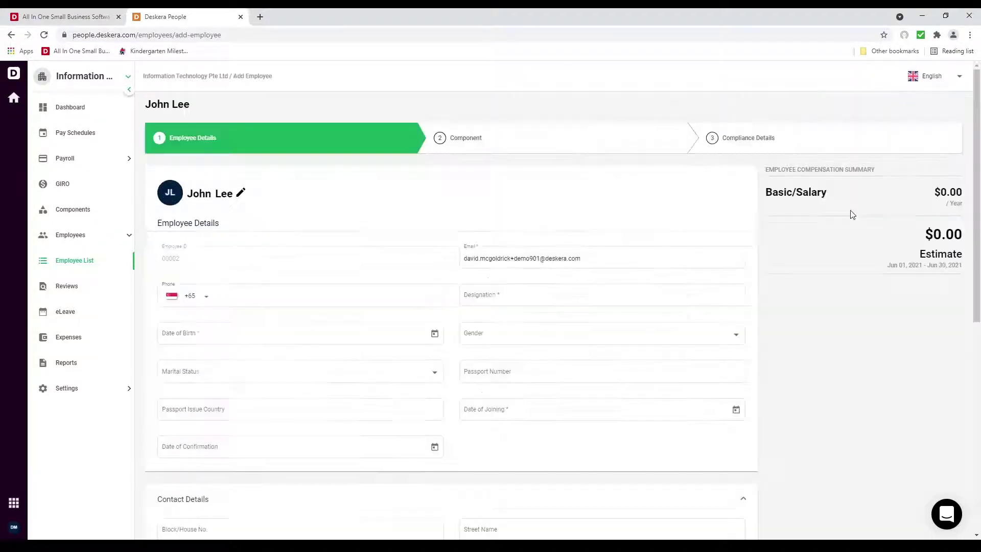
left_click(506, 298)
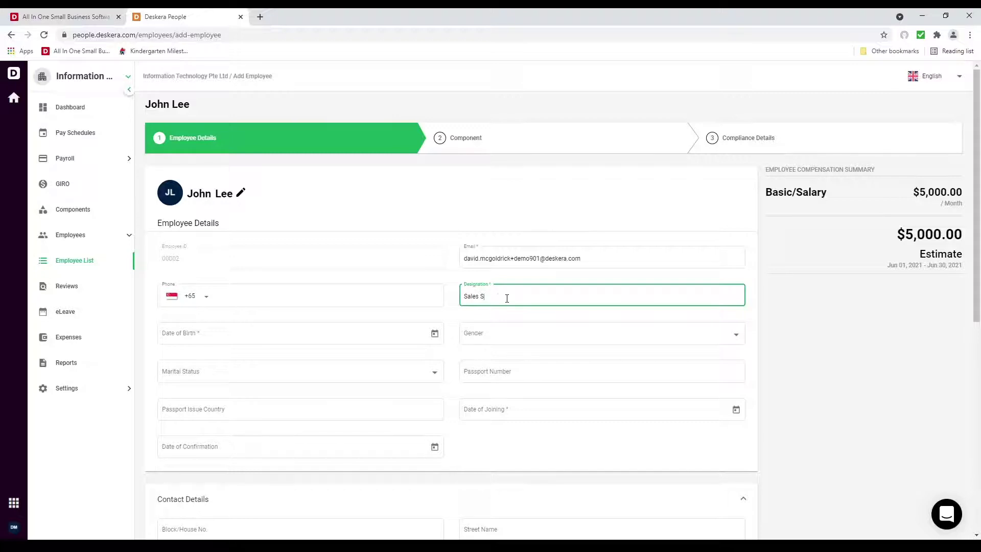
type("Sales Support")
left_click(424, 337)
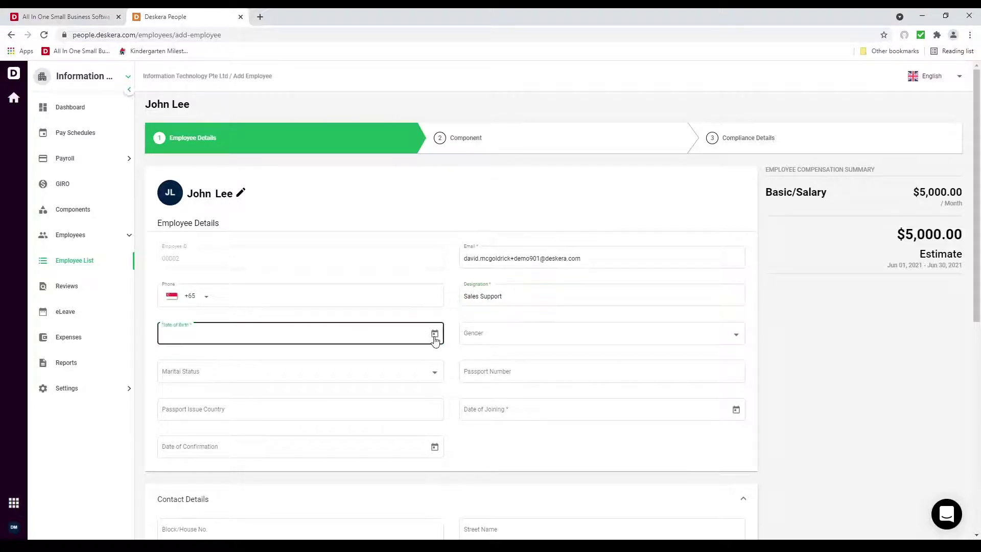
left_click(434, 333)
left_click(183, 398)
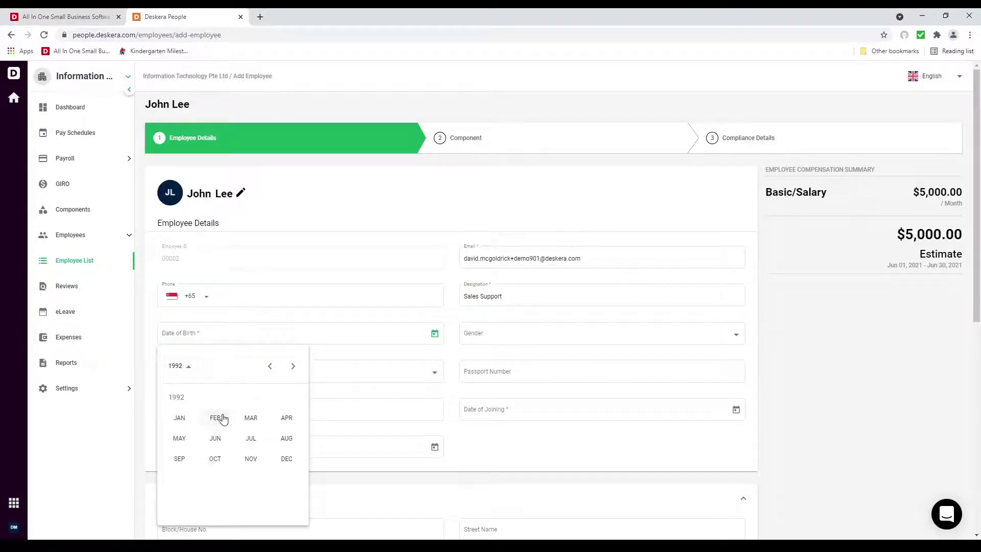
left_click(233, 435)
left_click(212, 429)
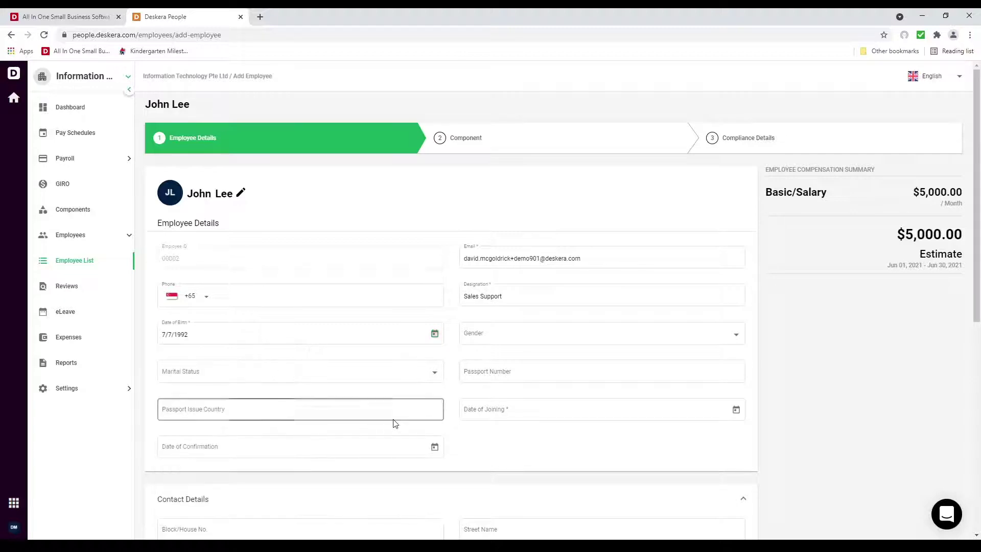
Set date of joining to 6/1/2021, leaving the salary effective date switched off
scroll(459, 403, "down", 1)
left_click(722, 338)
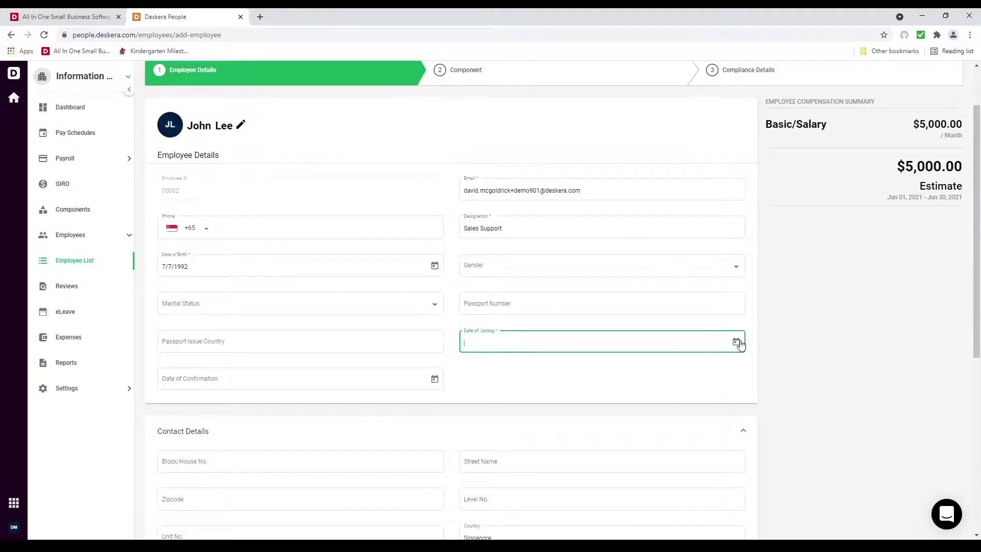
left_click(736, 342)
left_click(518, 236)
scroll(491, 387, "down", 4)
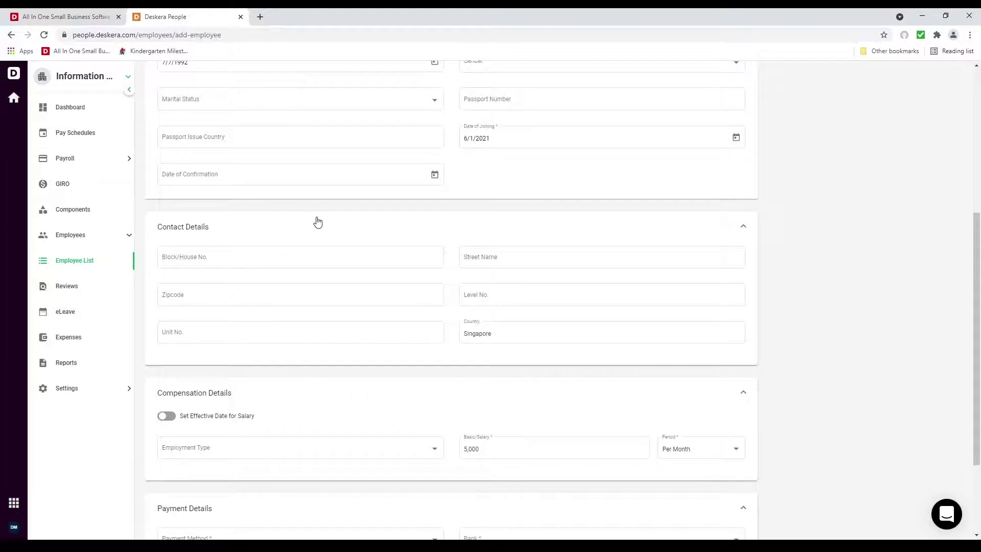
scroll(320, 385, "down", 3)
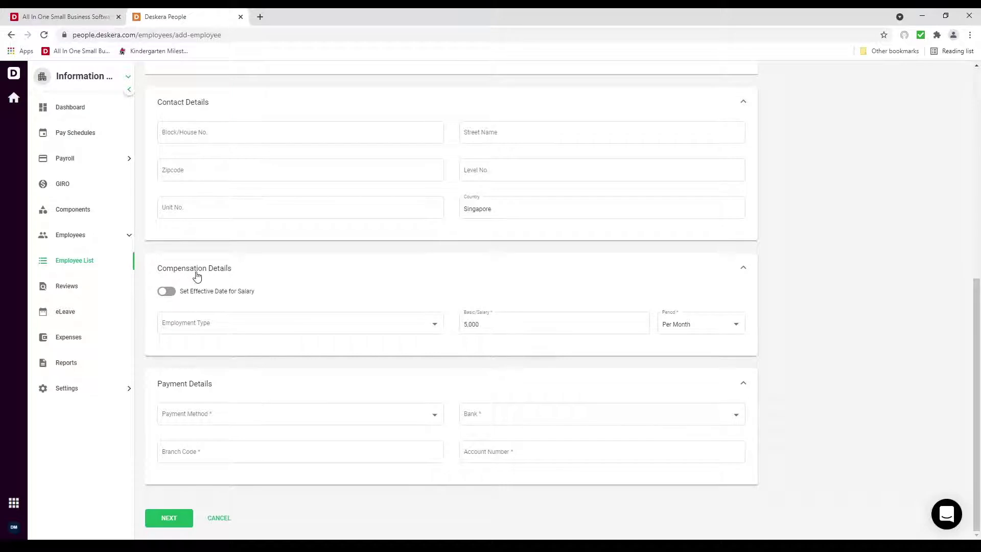
left_click(167, 292)
left_click(181, 324)
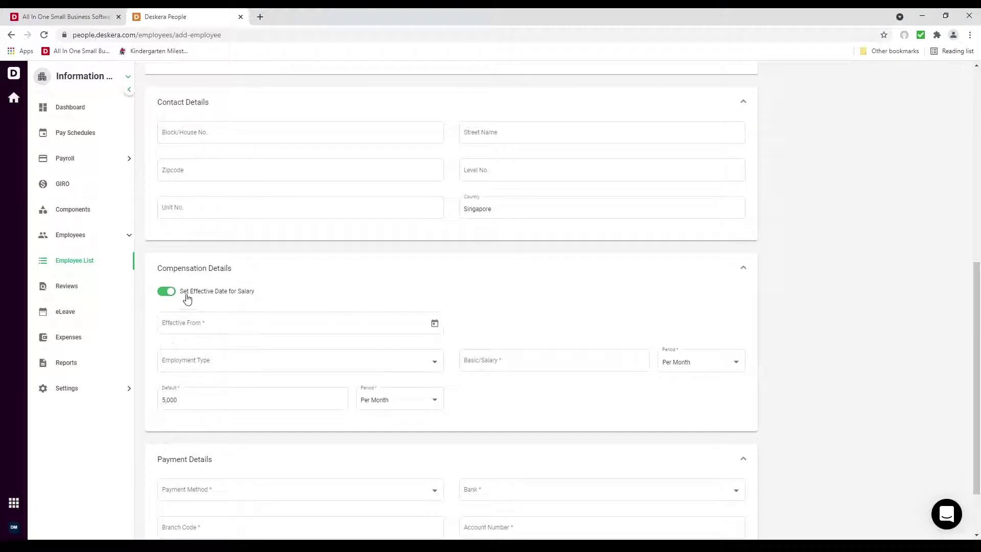
left_click(168, 290)
Set Full-time employment, Direct Deposit to DBS, branch code 123, and the account number
left_click(437, 325)
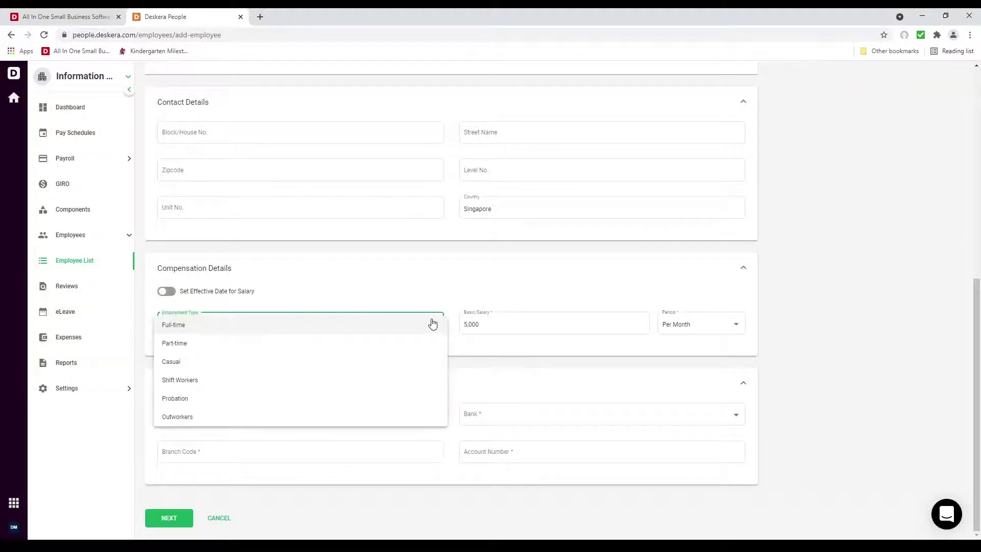
left_click(291, 330)
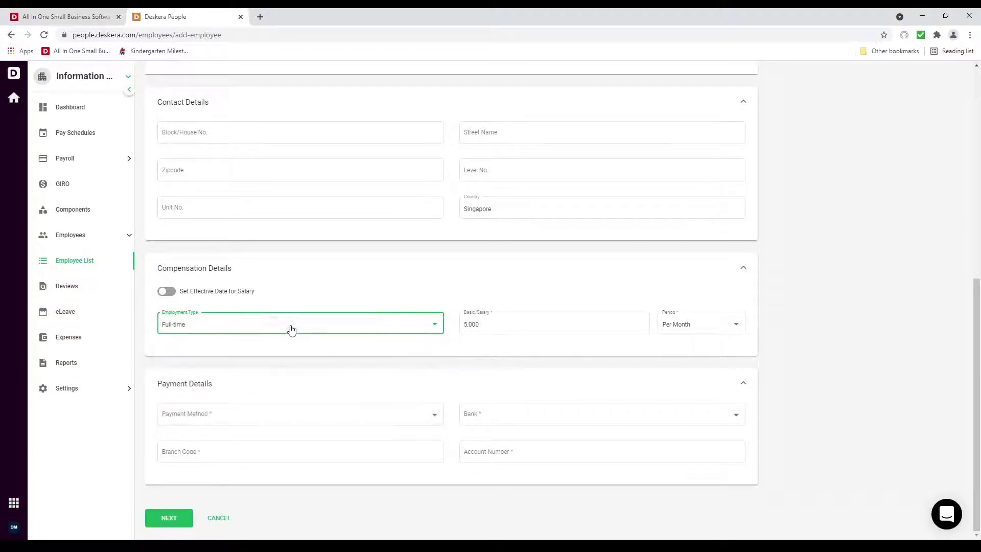
left_click(267, 412)
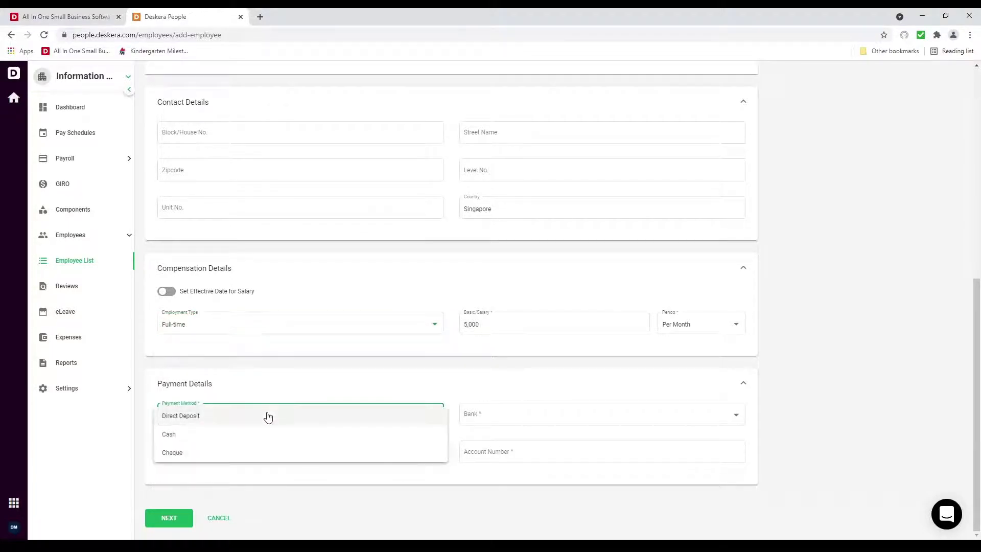
left_click(268, 417)
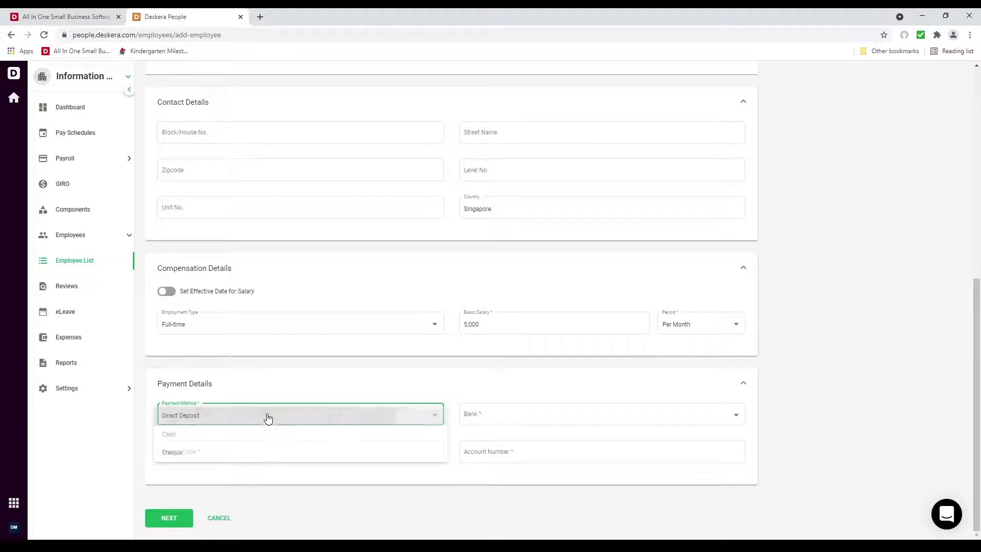
left_click(499, 413)
left_click(499, 415)
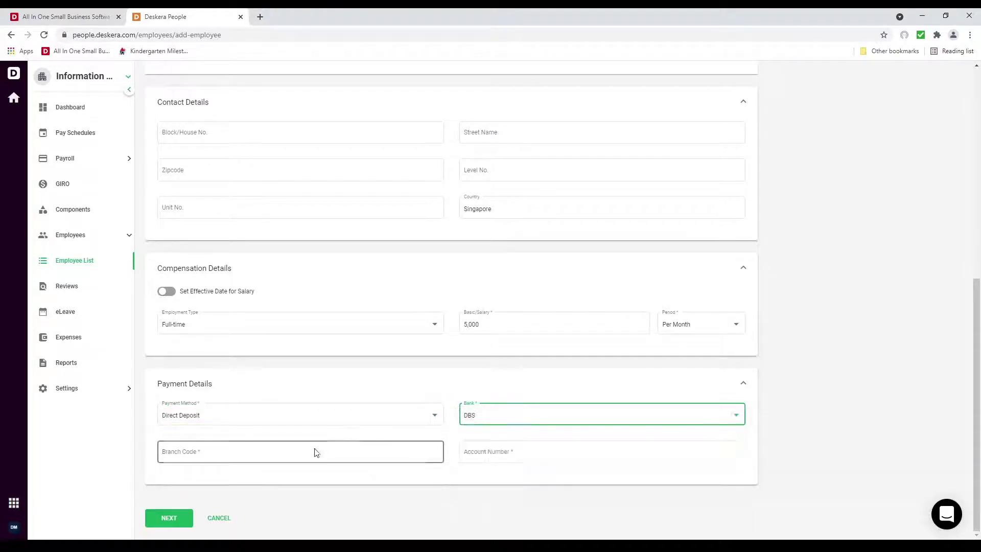
left_click(296, 451)
type("123")
left_click(586, 451)
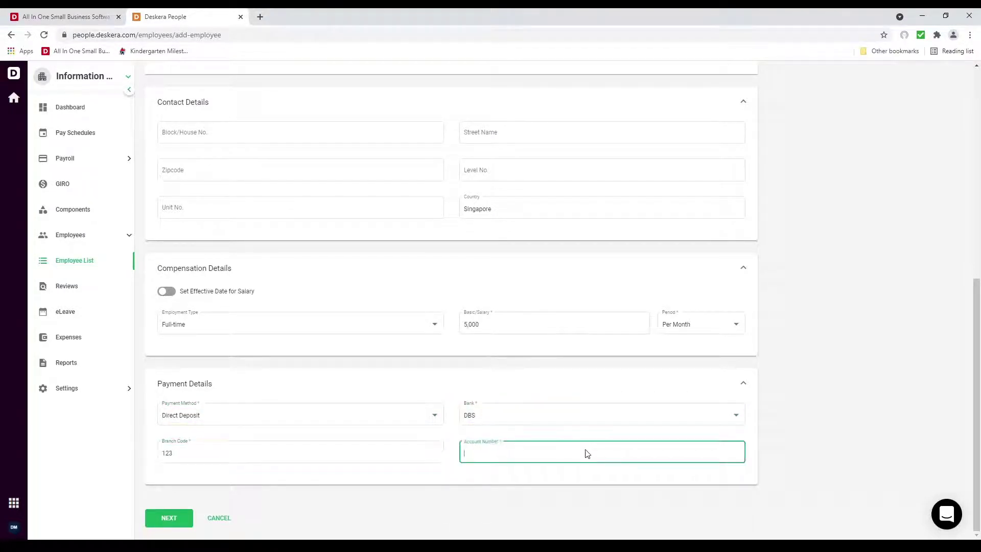
type("123123123")
Advance to Compliance Details and set immigration status to Singapore Citizen
left_click(166, 517)
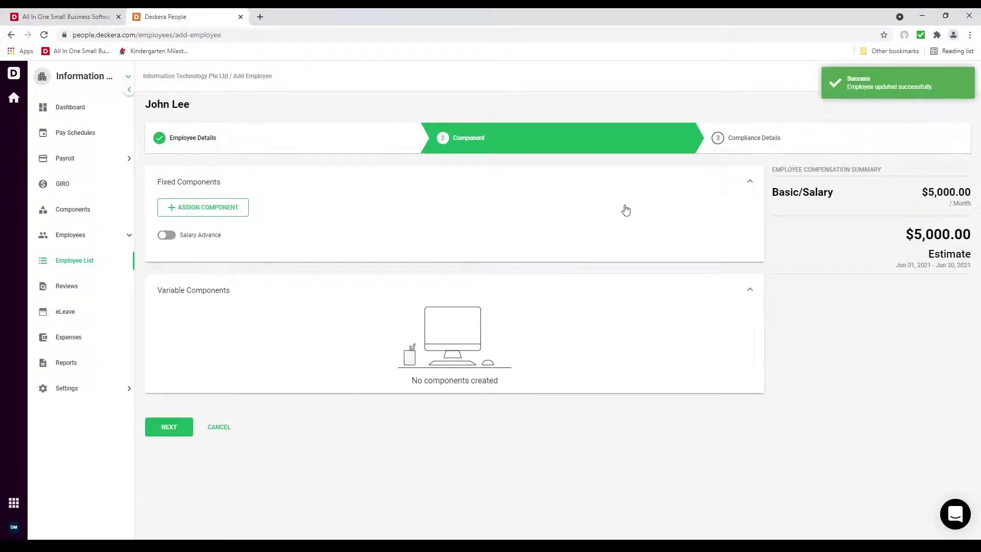
left_click(172, 438)
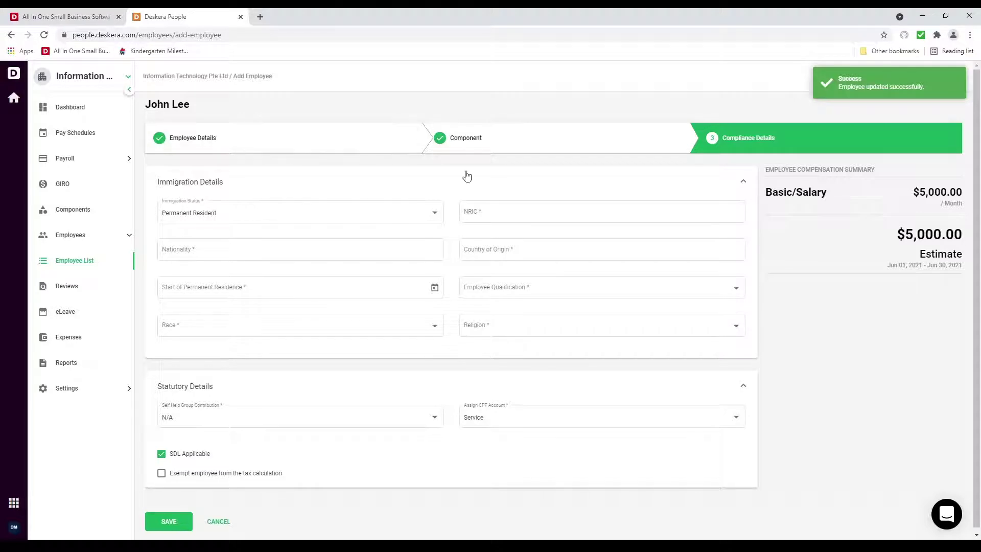
left_click(330, 211)
left_click(329, 234)
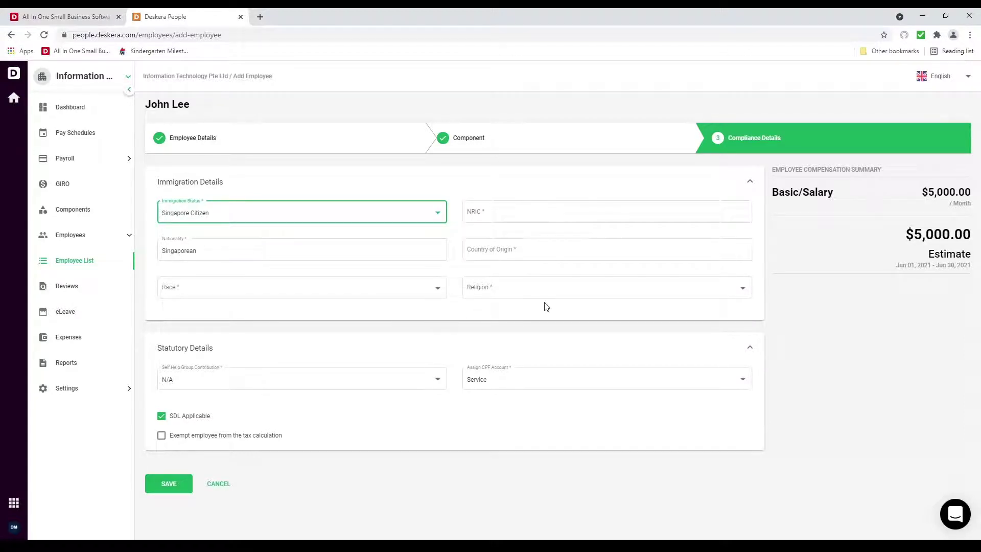
Try Permanent Resident and Employment Pass, then settle on Foreigner (S Pass) immigration status
left_click(306, 213)
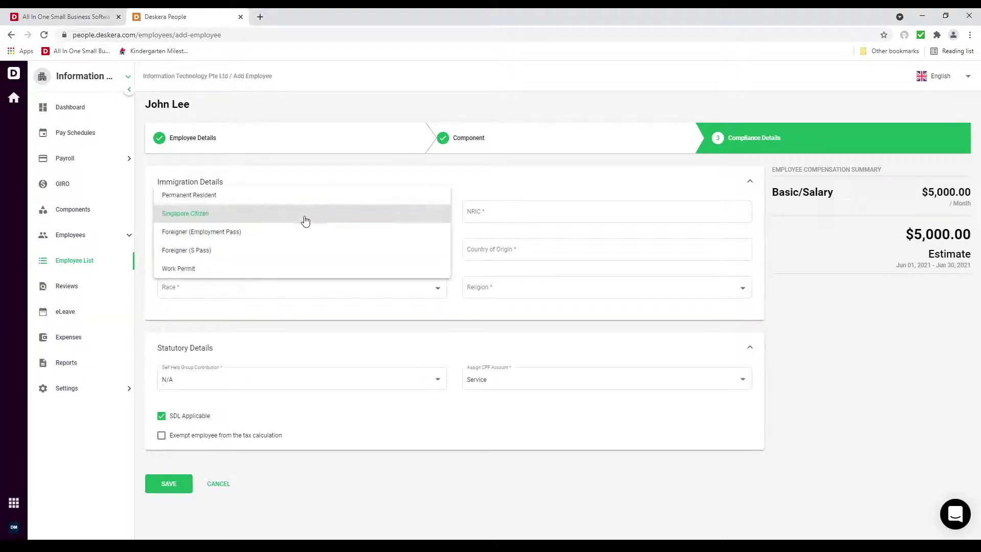
left_click(301, 193)
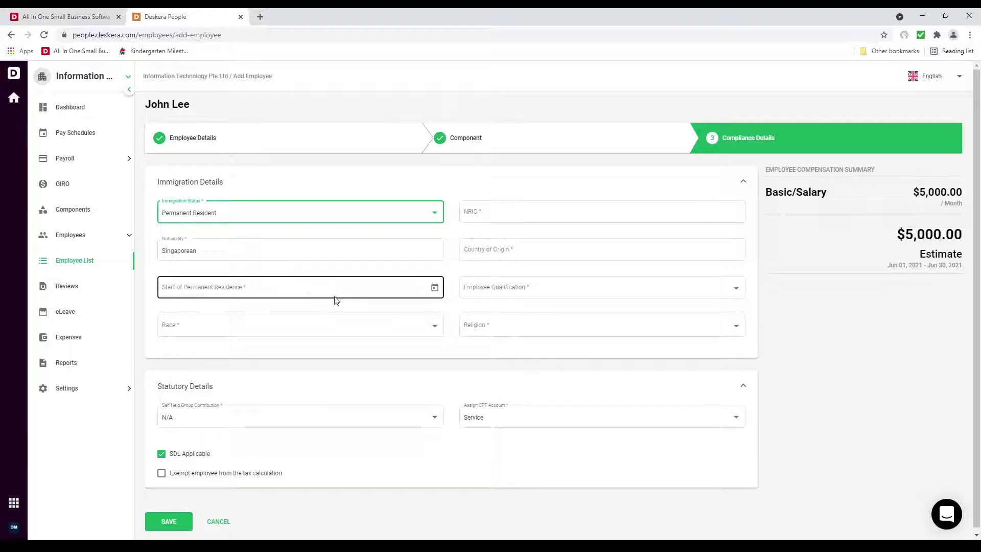
left_click(437, 209)
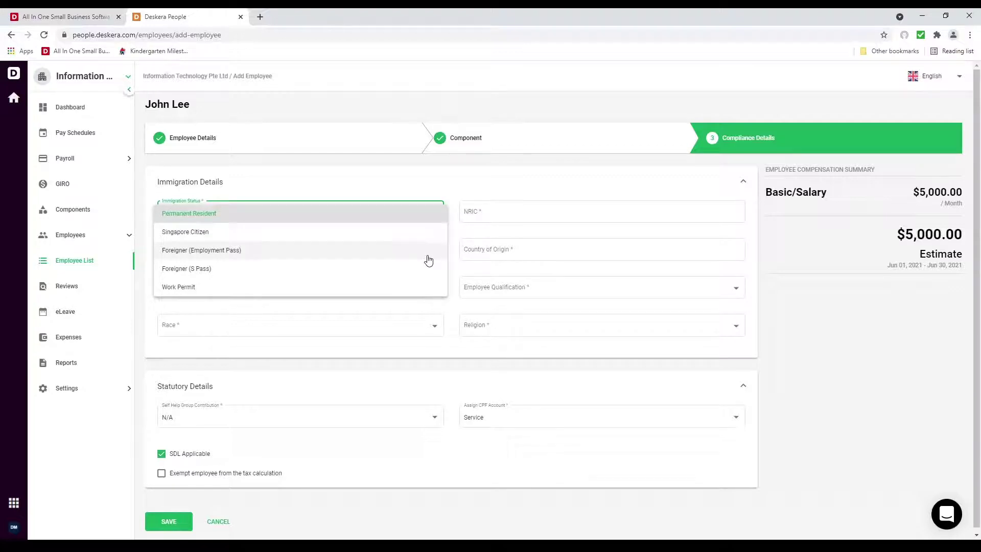
left_click(428, 257)
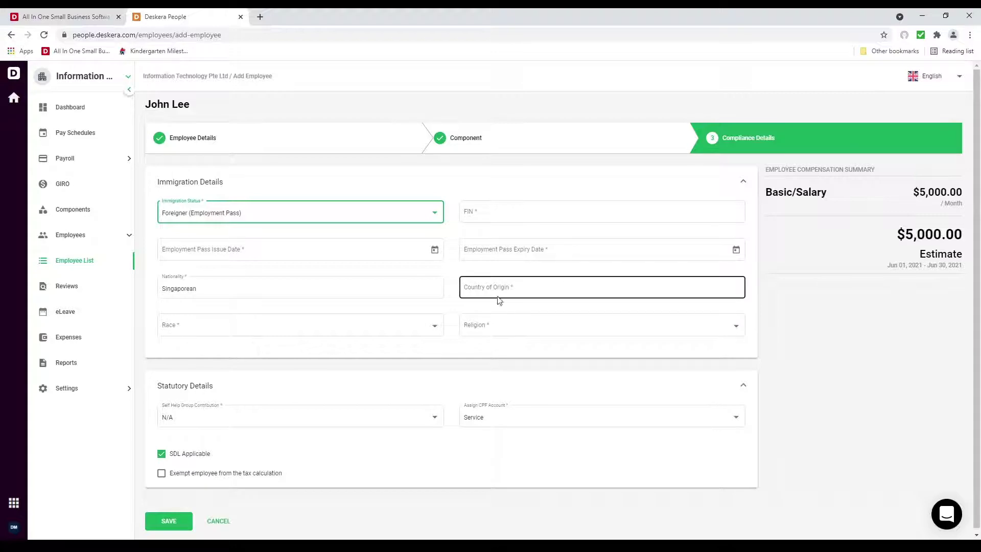
left_click(386, 215)
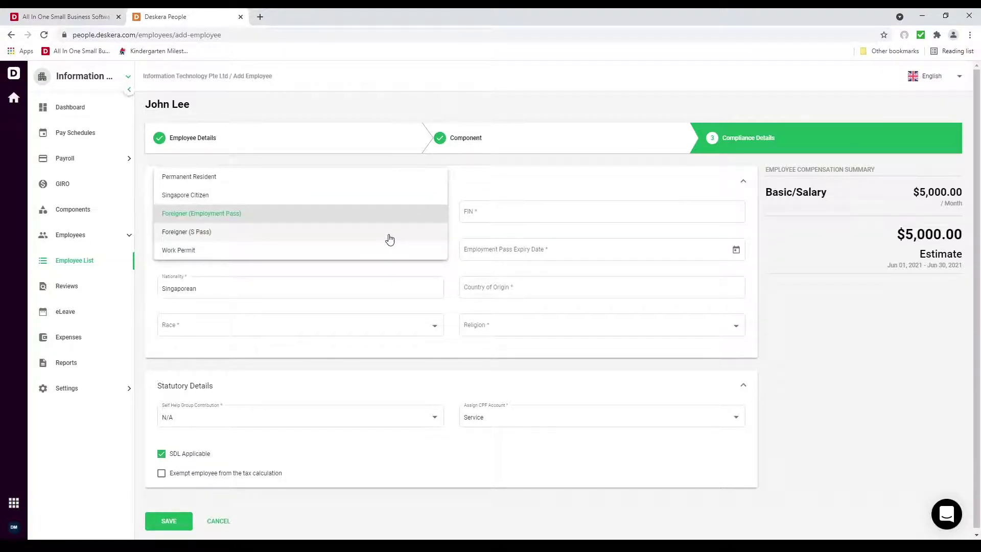
left_click(389, 236)
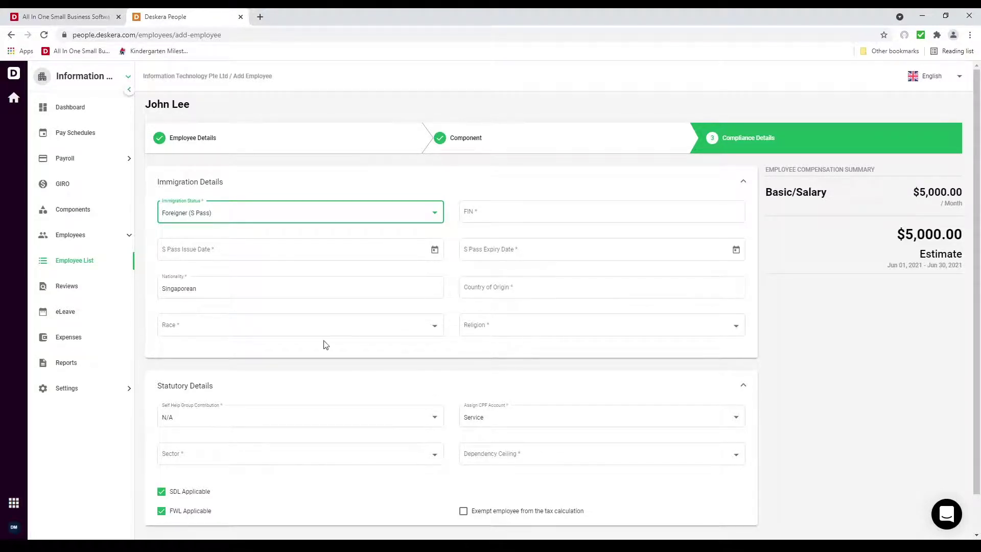
Set the sector to Services and the dependency ceiling to Tier 2
left_click(346, 456)
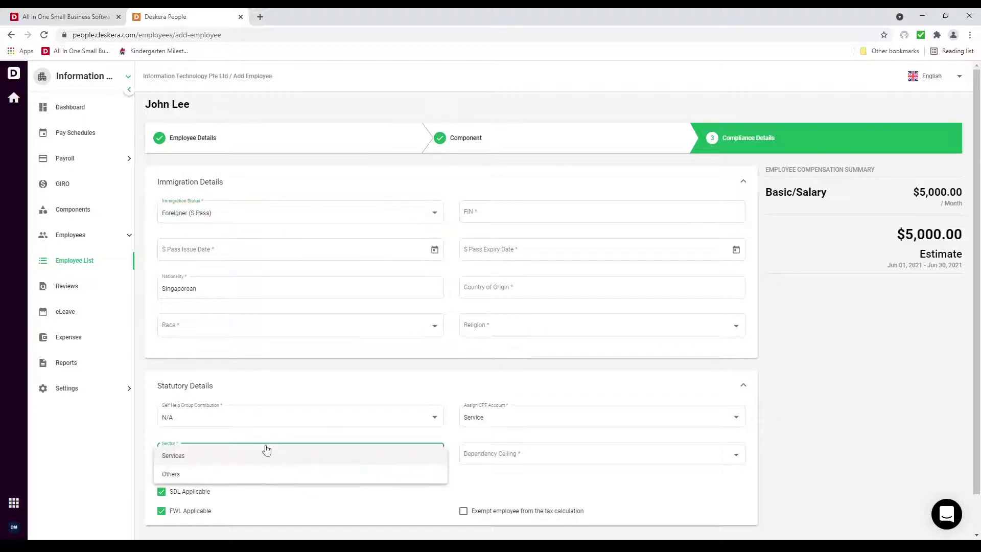
left_click(256, 454)
left_click(501, 452)
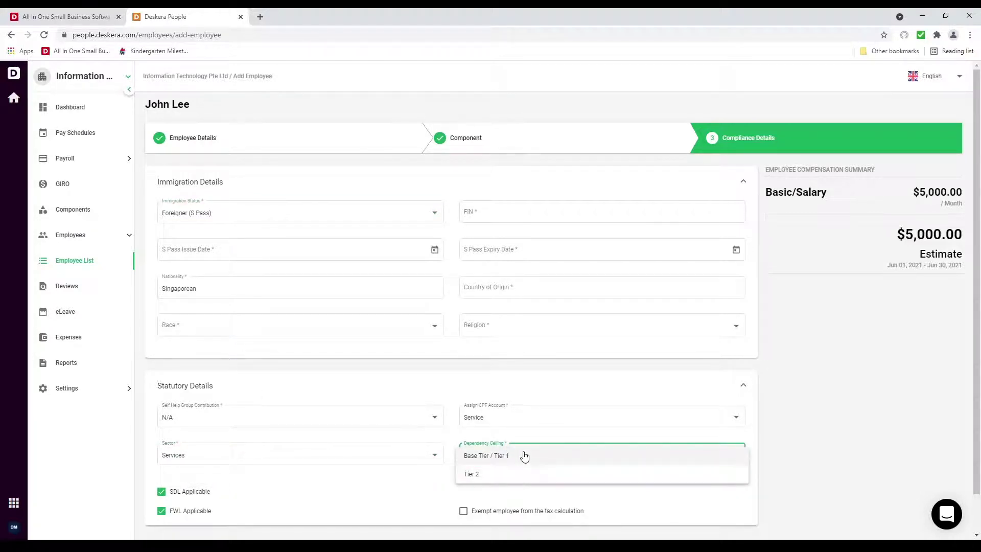
left_click(518, 472)
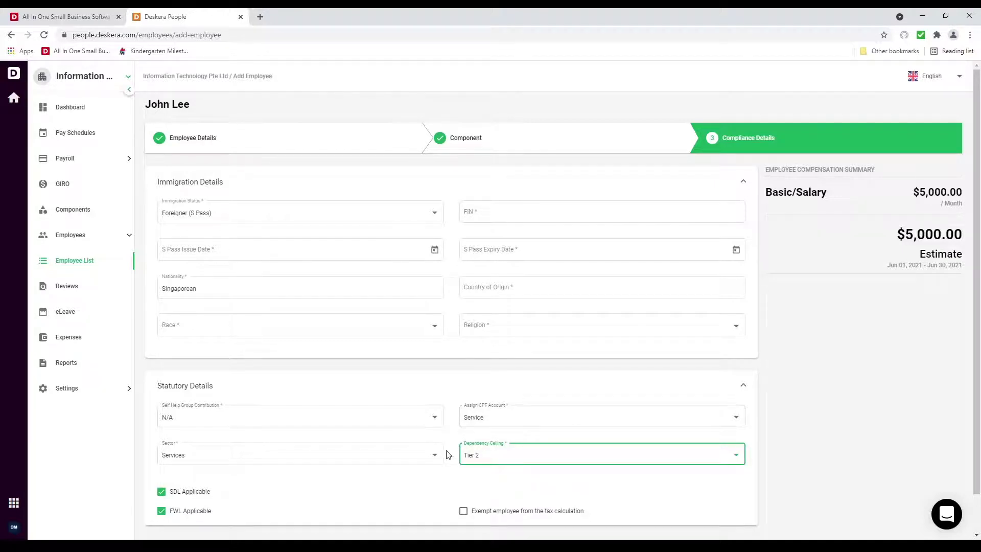
left_click(490, 416)
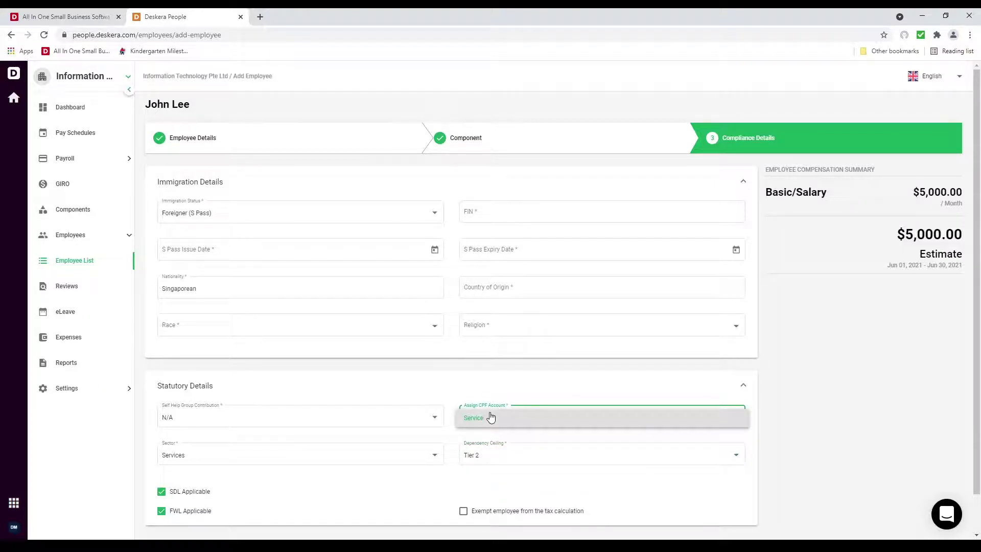
Switch to Work Permit with Basic Skilled, Manufacturing, Tier 2, then revert to Singapore Citizen
left_click(288, 214)
left_click(296, 231)
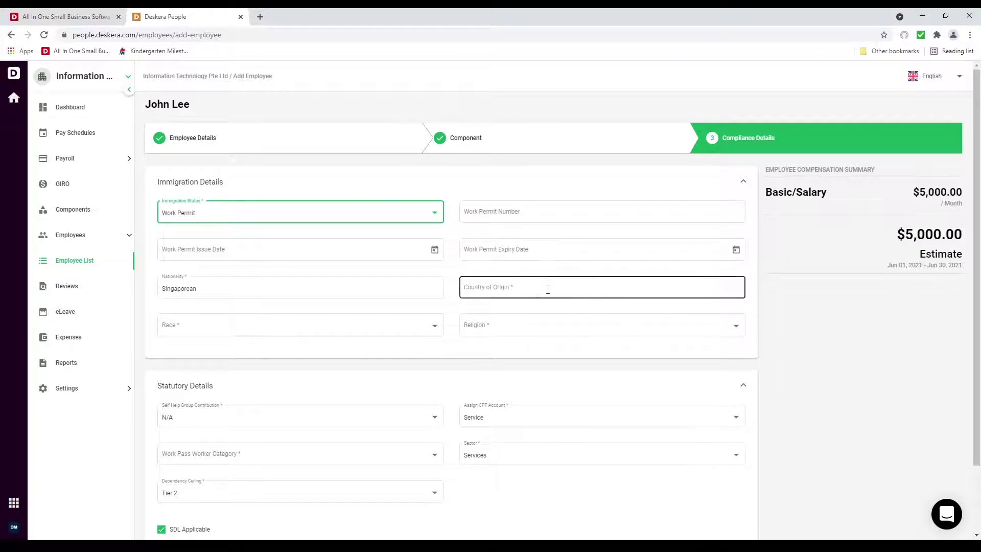
left_click(435, 460)
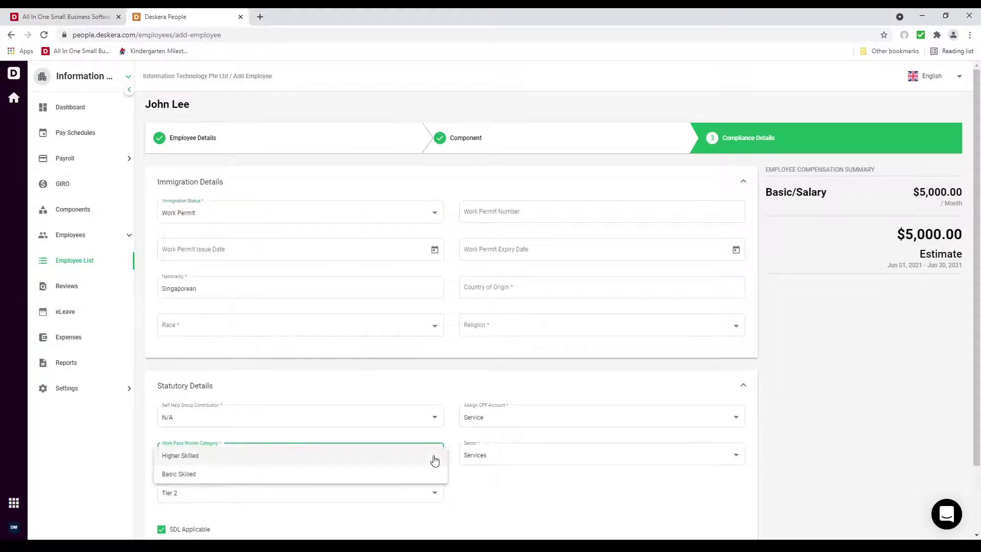
left_click(438, 472)
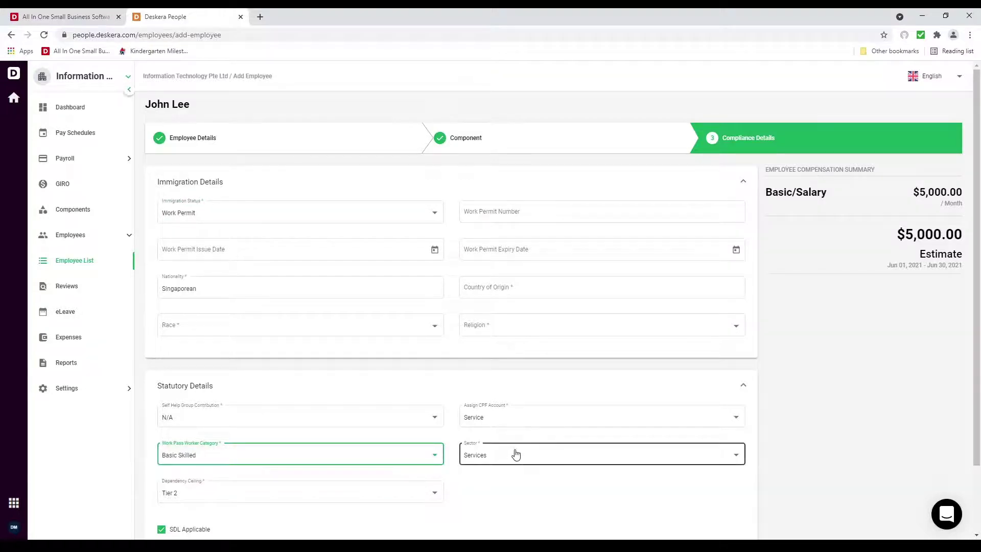
left_click(515, 454)
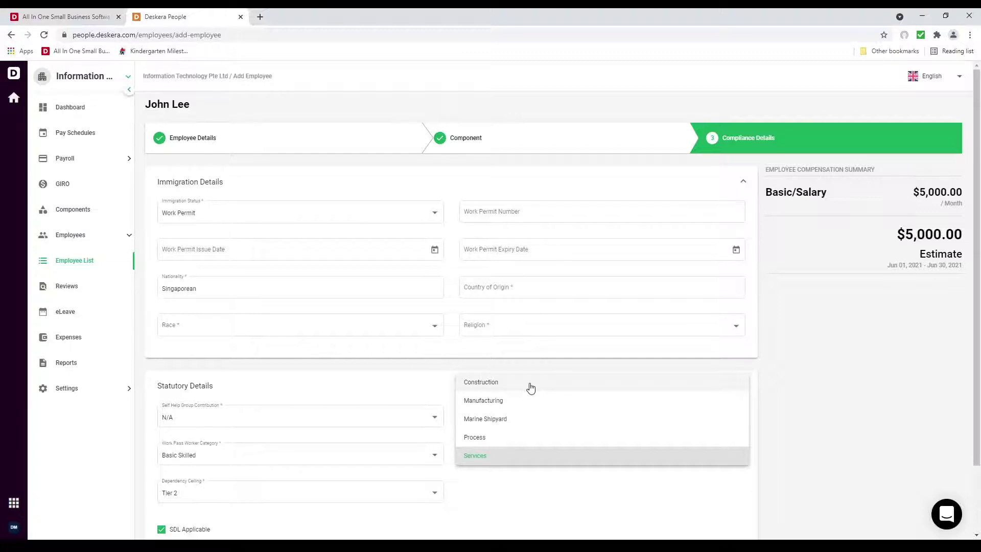
left_click(499, 400)
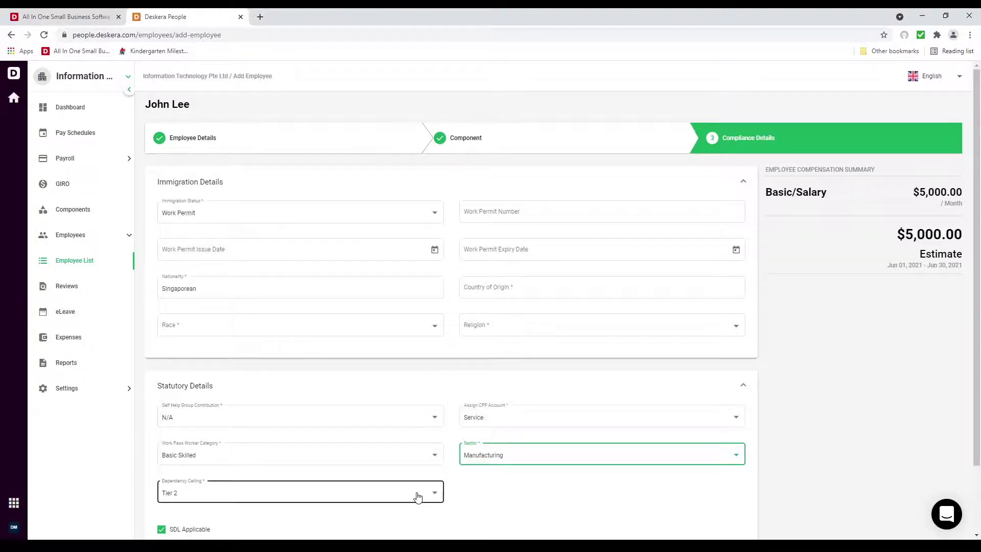
left_click(418, 496)
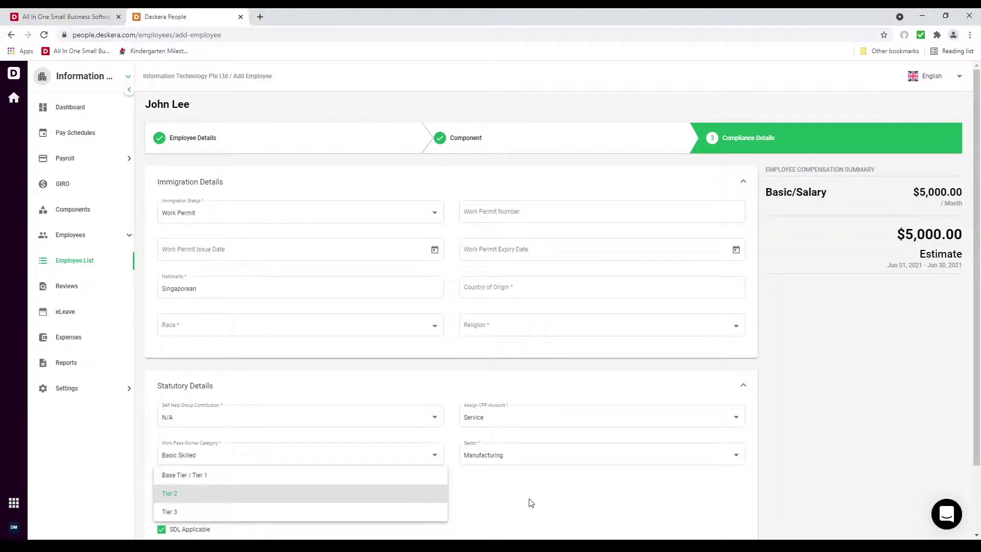
left_click(432, 493)
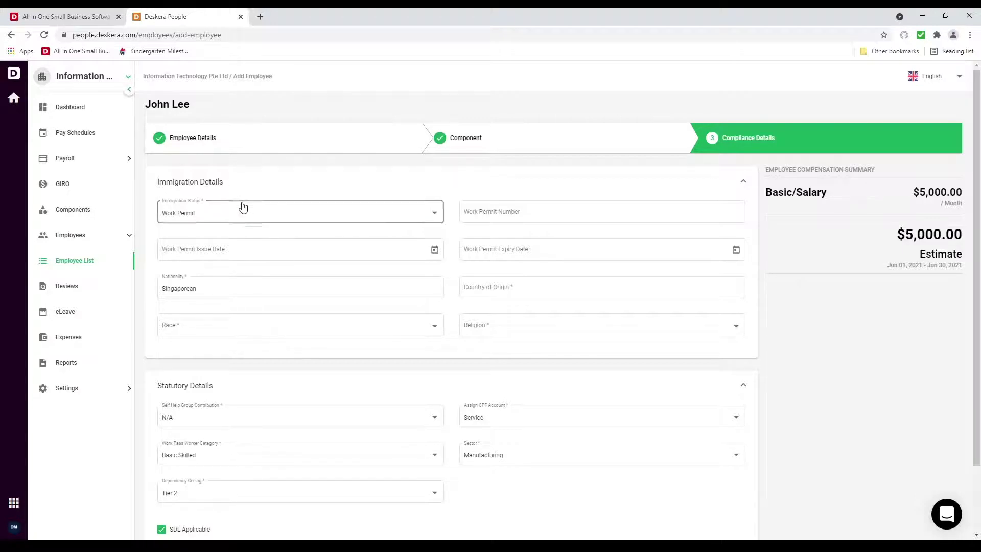
left_click(256, 215)
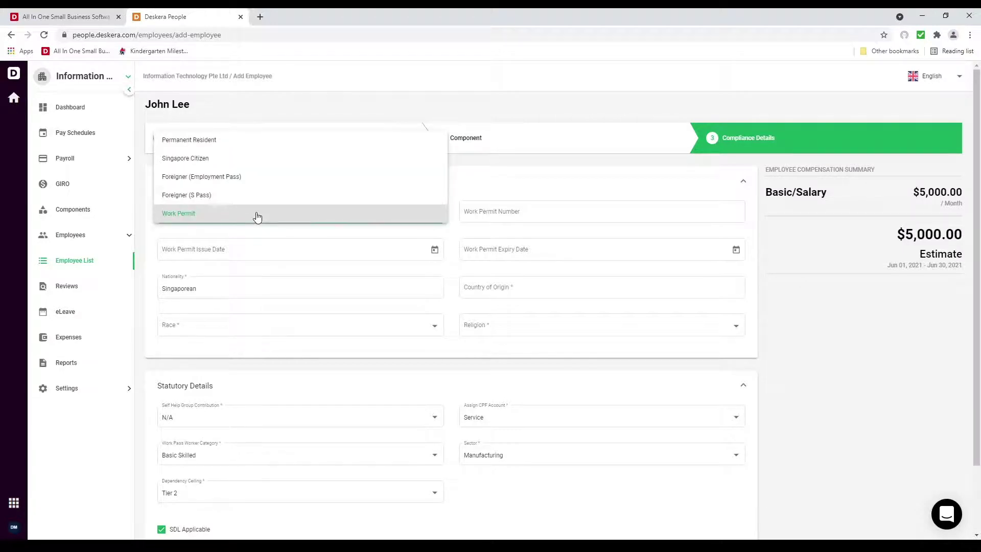
left_click(251, 165)
Enter the employee's NRIC number and choose Singapore as country of origin
left_click(530, 216)
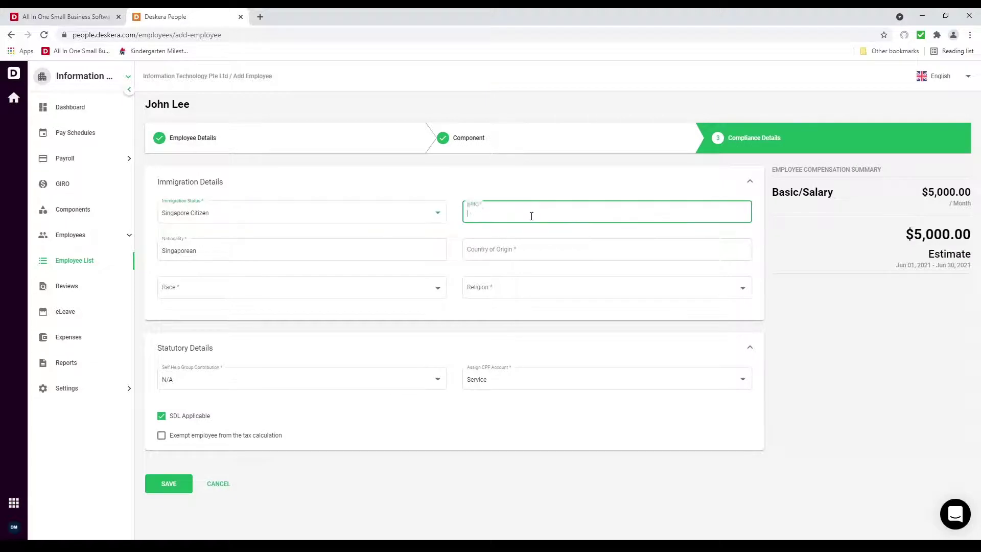
type("342342423434")
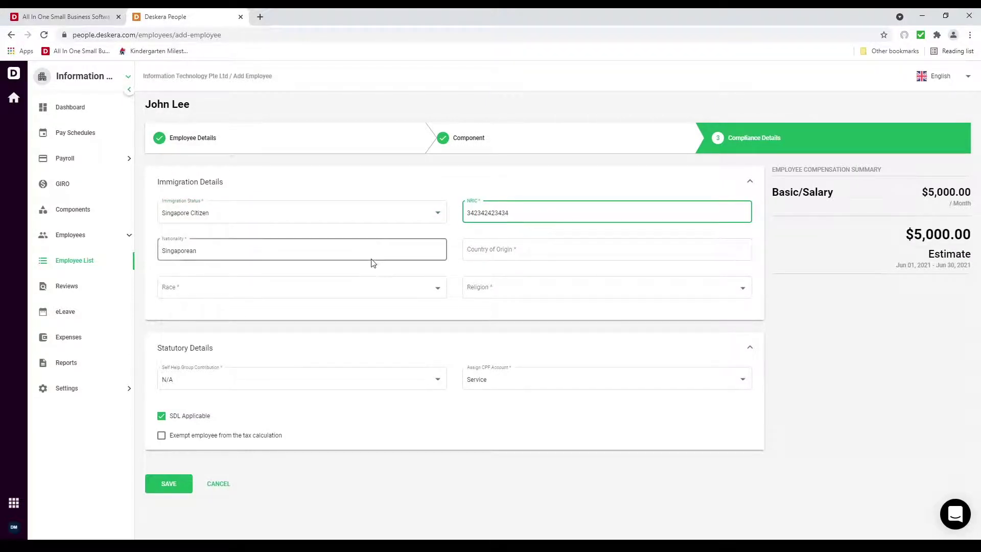
left_click(513, 252)
type("sing")
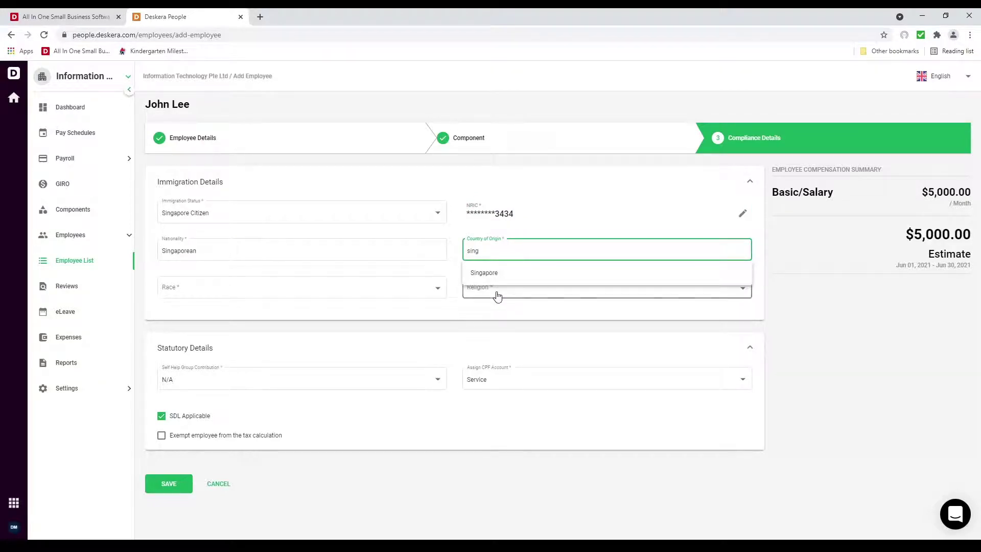
left_click(497, 296)
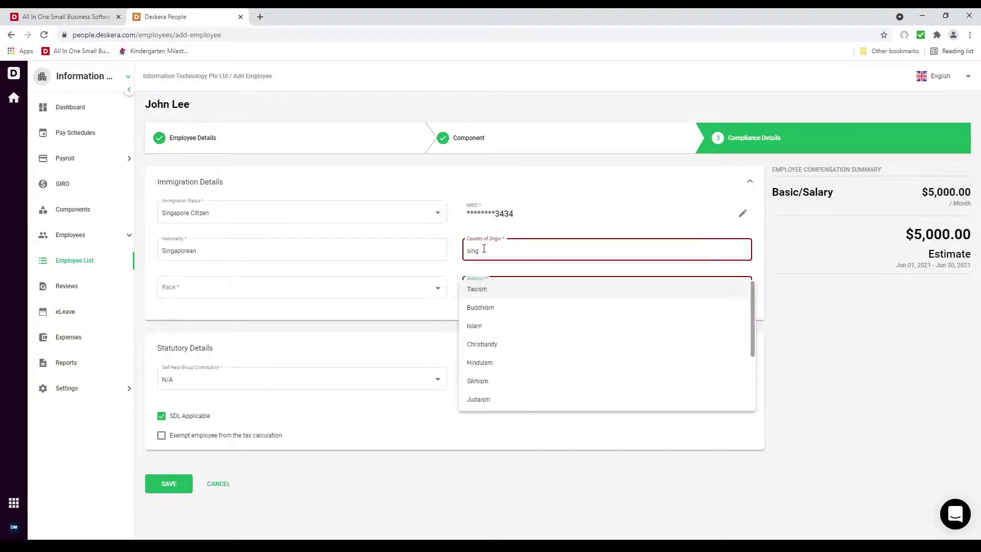
left_click(486, 249)
left_click(483, 275)
Set race to Chinese and religion to Buddhism, then save the employee
left_click(358, 292)
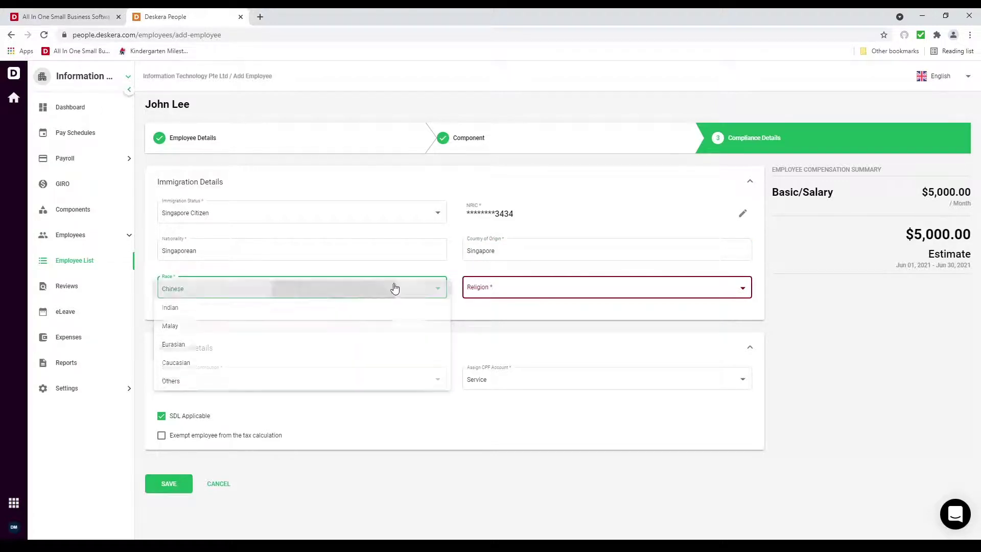
left_click(394, 288)
left_click(532, 287)
left_click(524, 310)
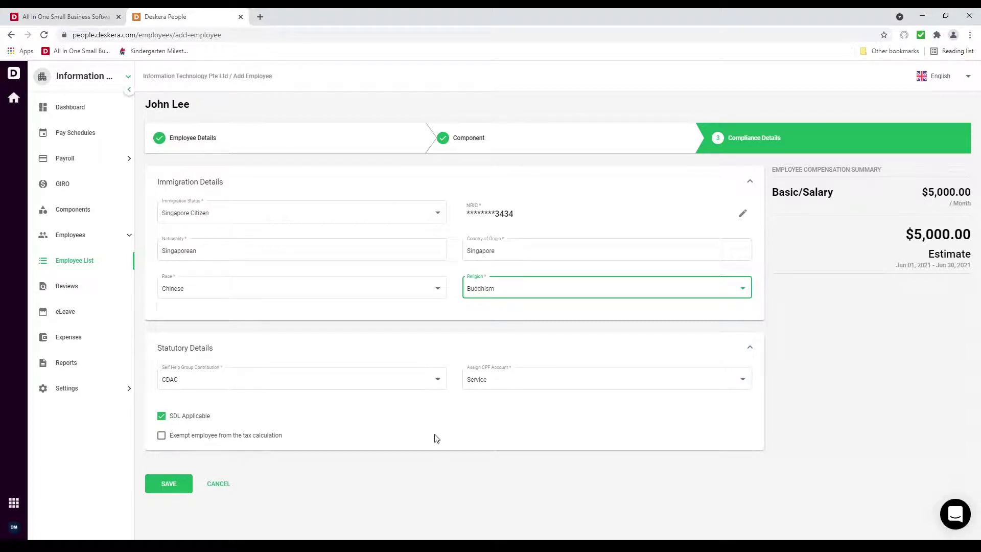
left_click(169, 484)
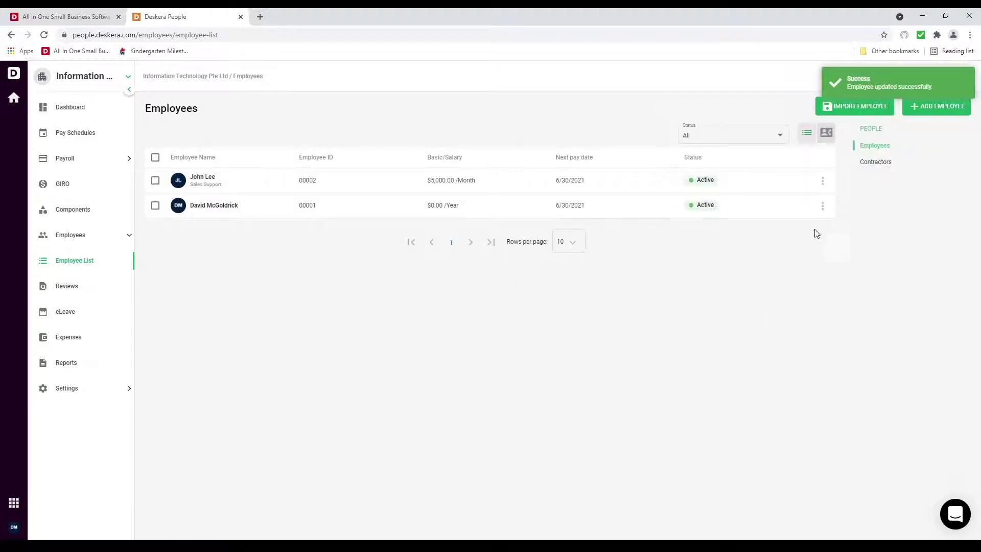
Download the Import Employee sample file and open employee_template (2) in Excel
left_click(858, 119)
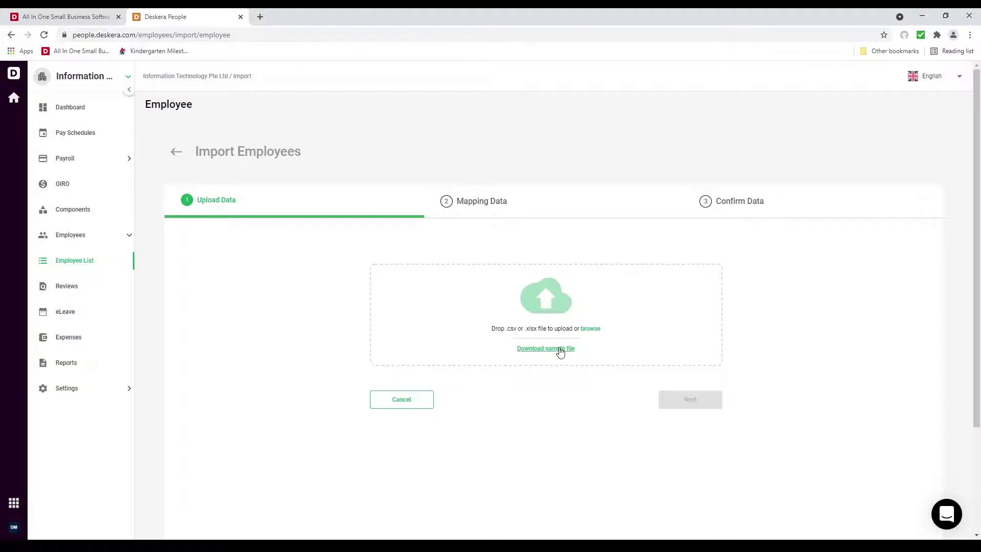
left_click(560, 349)
left_click(62, 527)
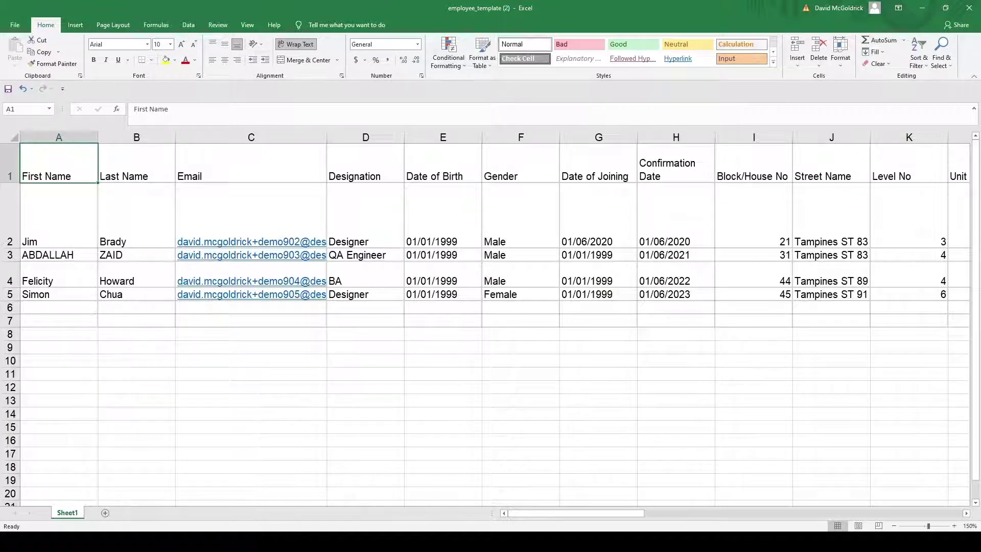
key("Right")
key("Right")
key("Right")
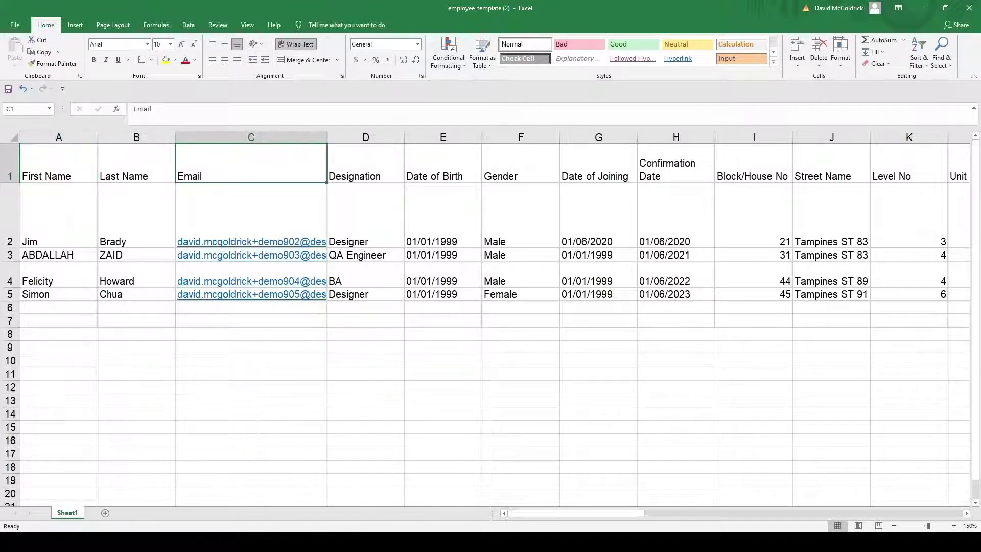
key("Right")
key("Right")
key("Right")
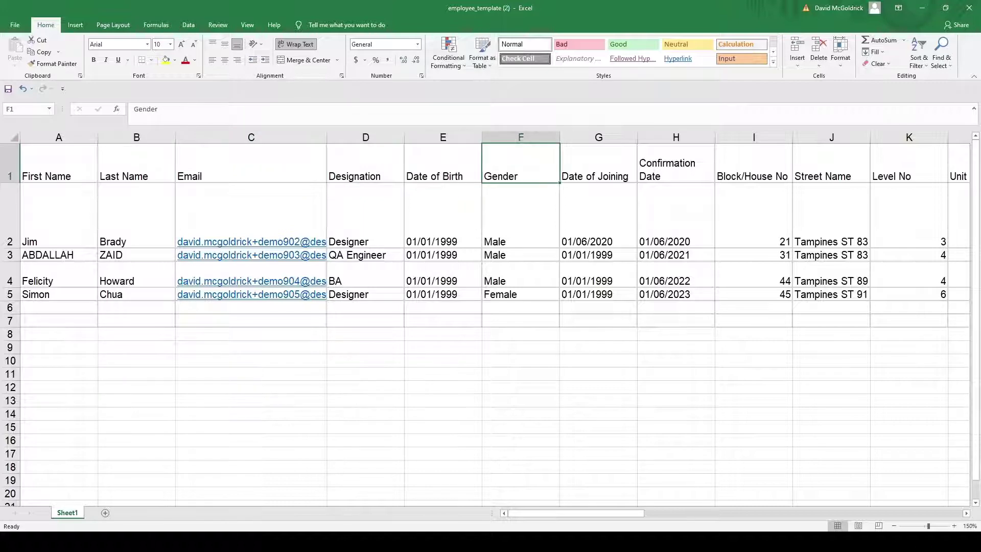
key("Right")
key("Right")
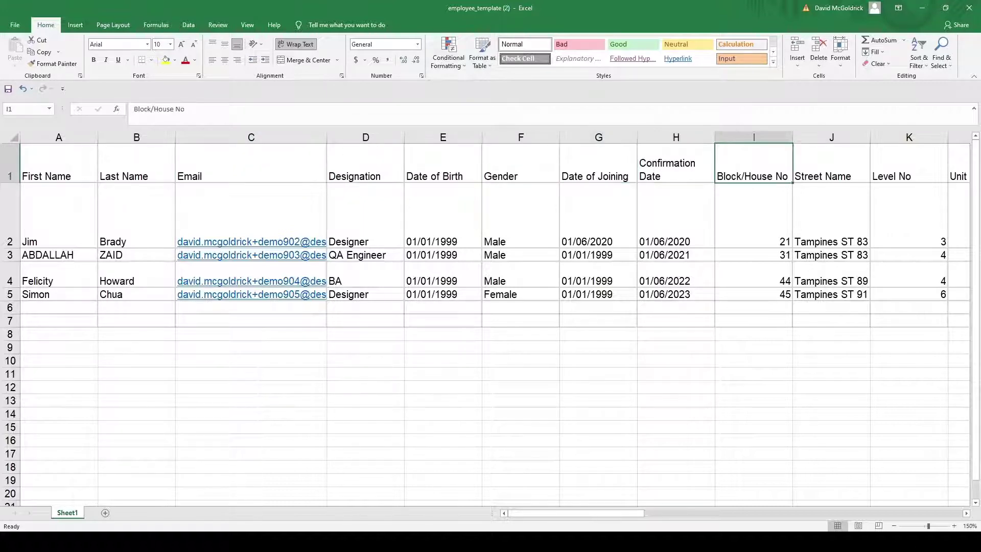
key("Right")
key("Right")
key("Right")
key("Right")
key("Right")
key("Right")
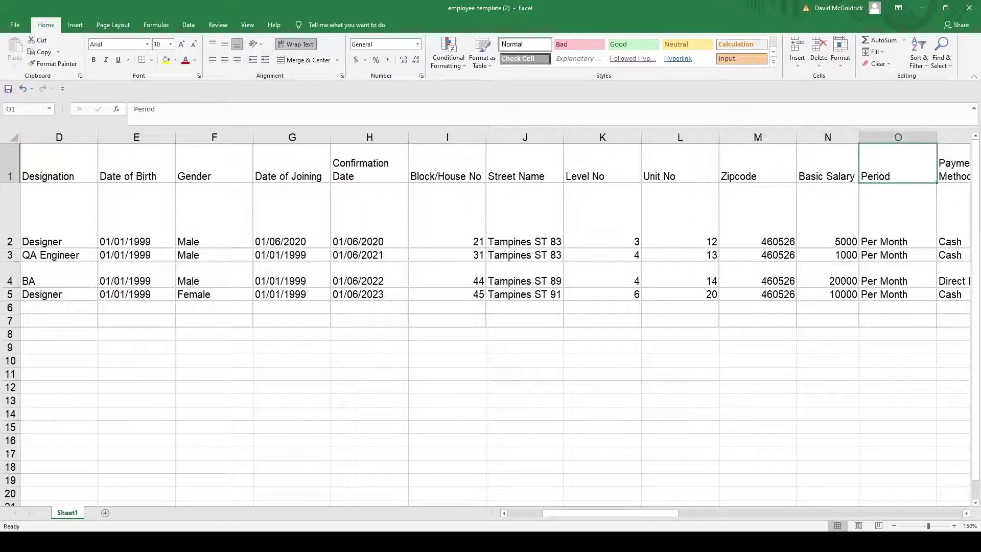
key("Left")
key("Right")
key("Right")
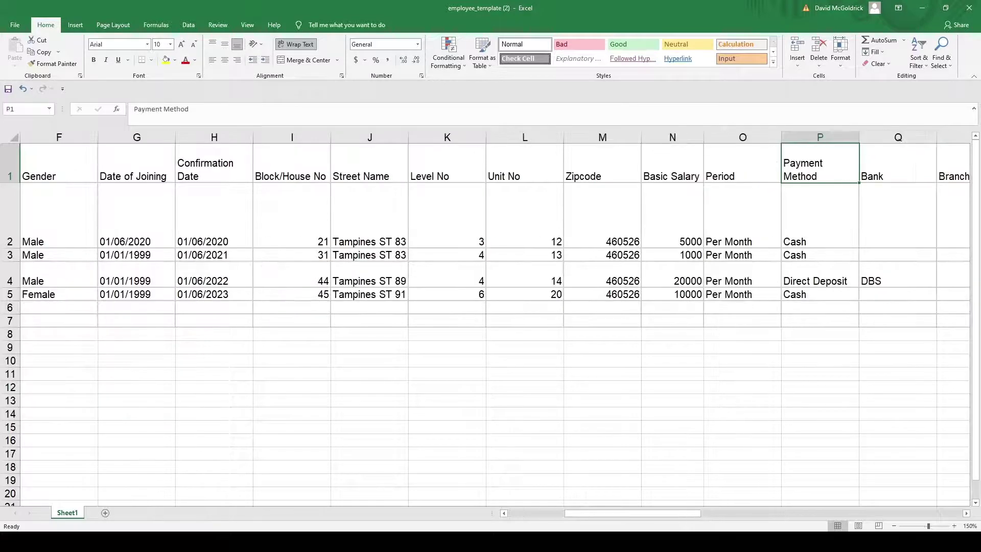
key("Left")
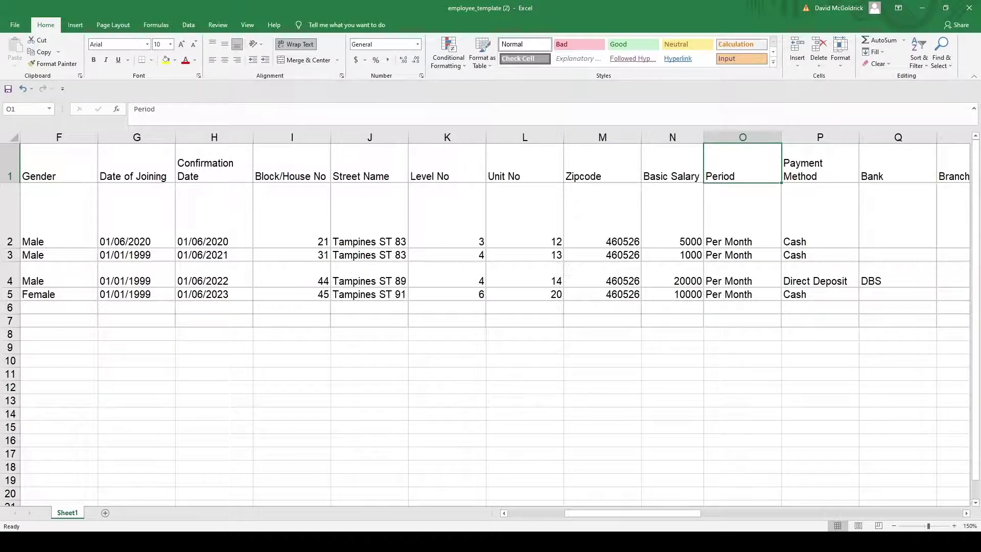
key("Right")
key("Right")
key("Right")
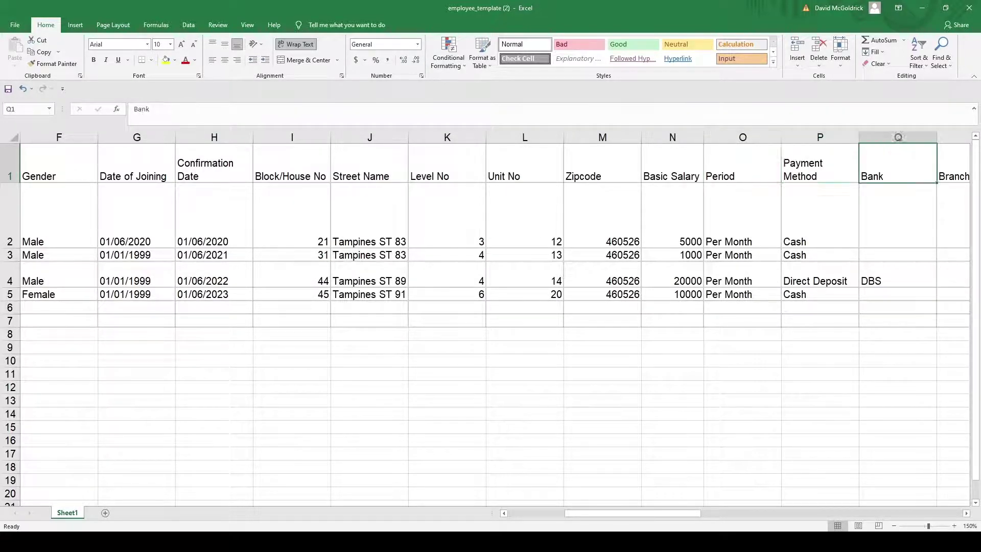
key("Down")
key("Down")
key("Down")
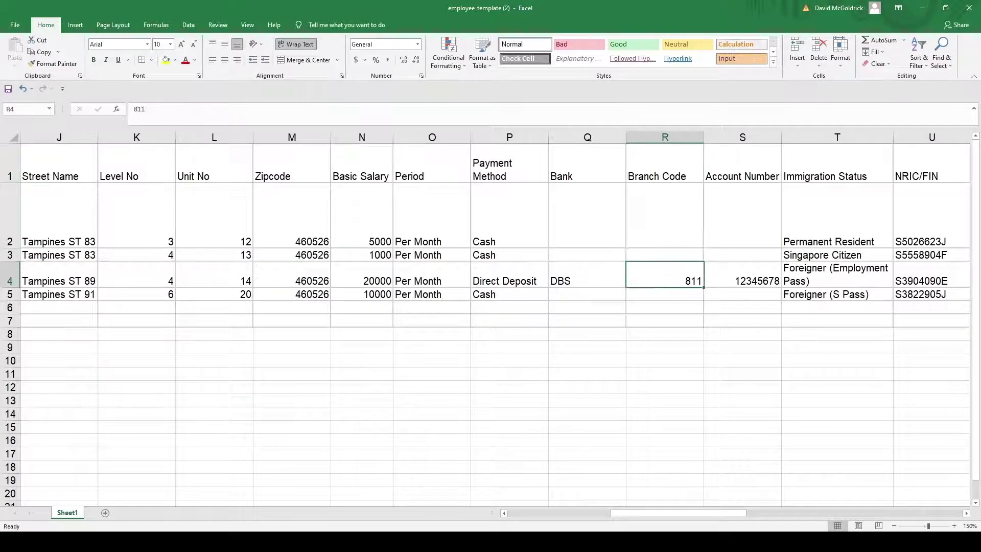
key("Left")
key("Left")
key("Right")
key("Right")
key("Right")
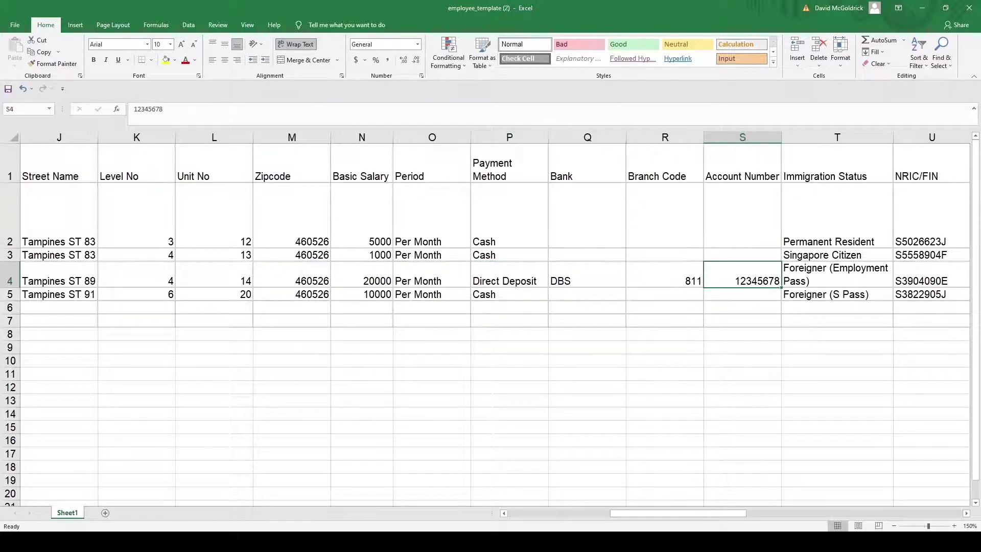
key("Right")
key("Up")
key("Up")
key("Up")
key("Right")
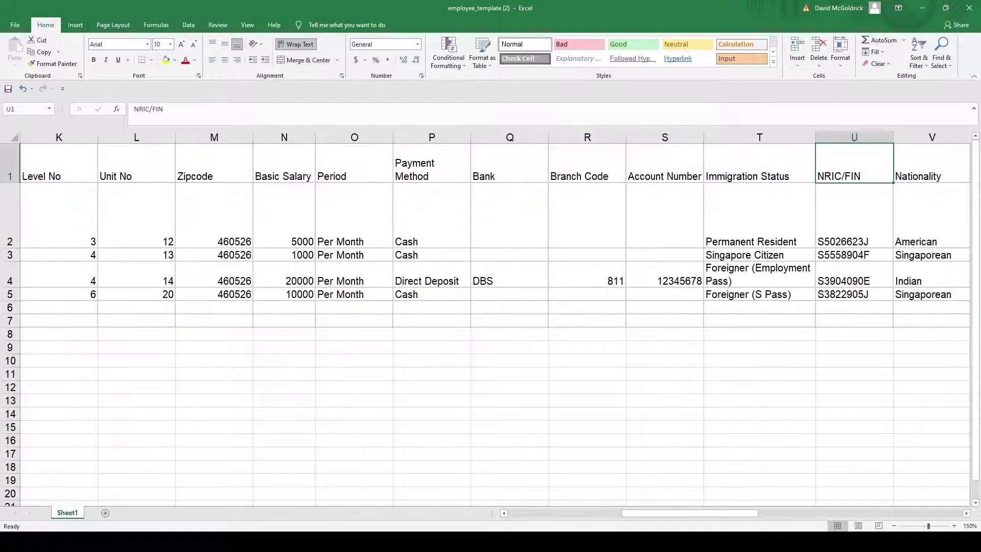
key("Right")
key("Right")
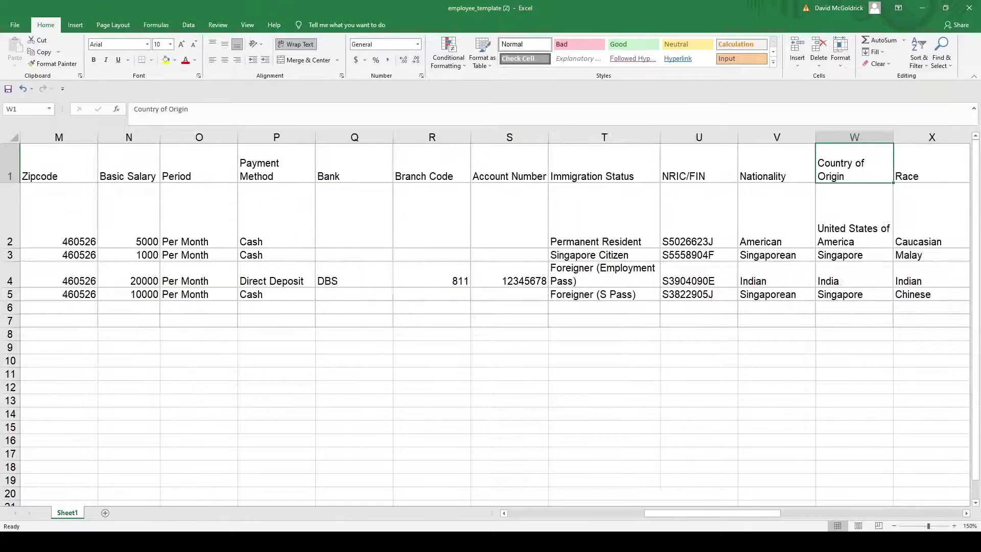
key("Right")
key("Right")
key("Right")
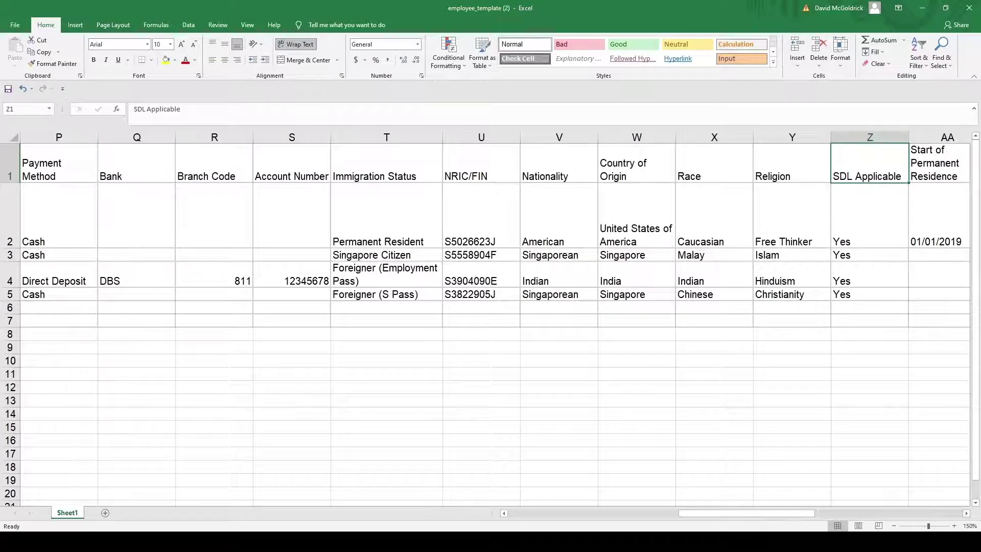
key("Right")
key("Right")
key("Right")
key("Left")
key("Left")
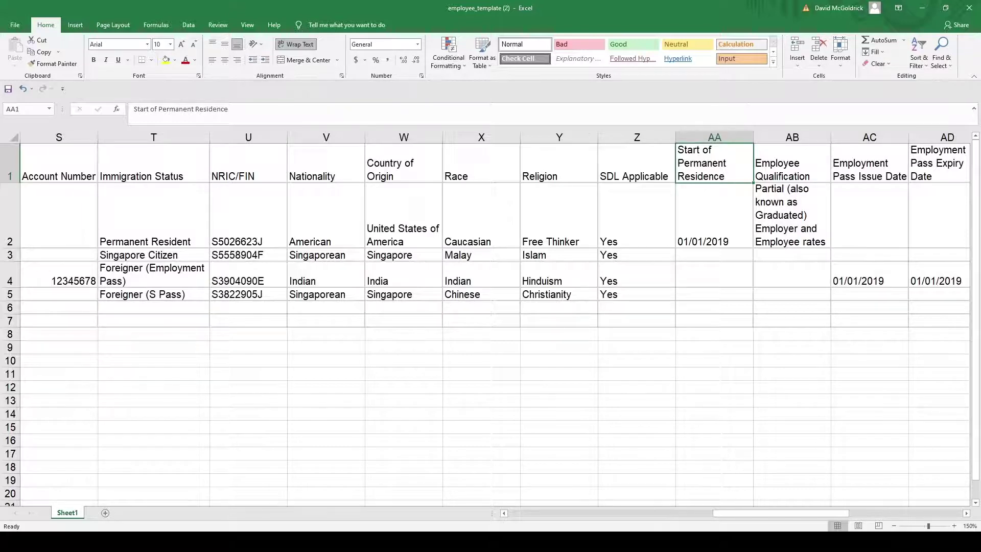
key("Right")
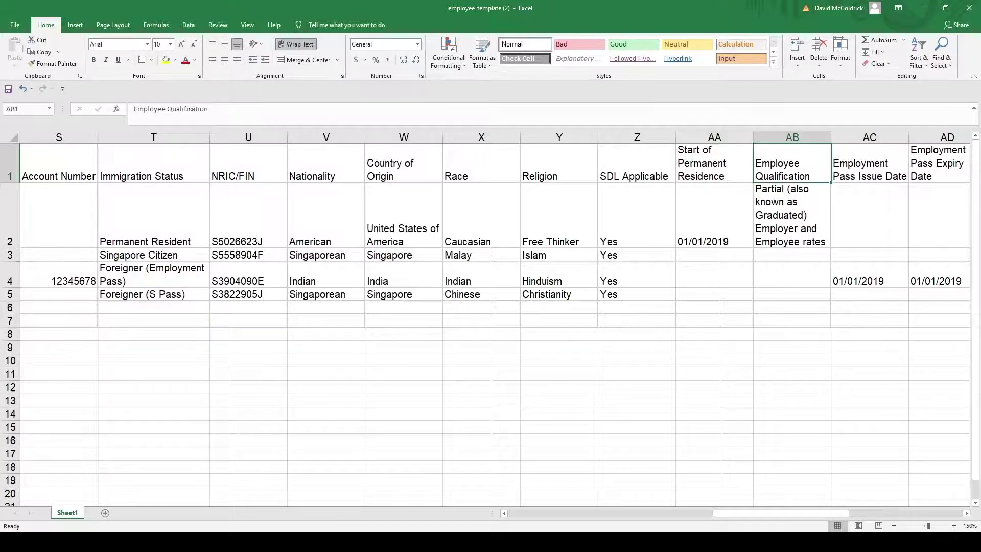
key("Right")
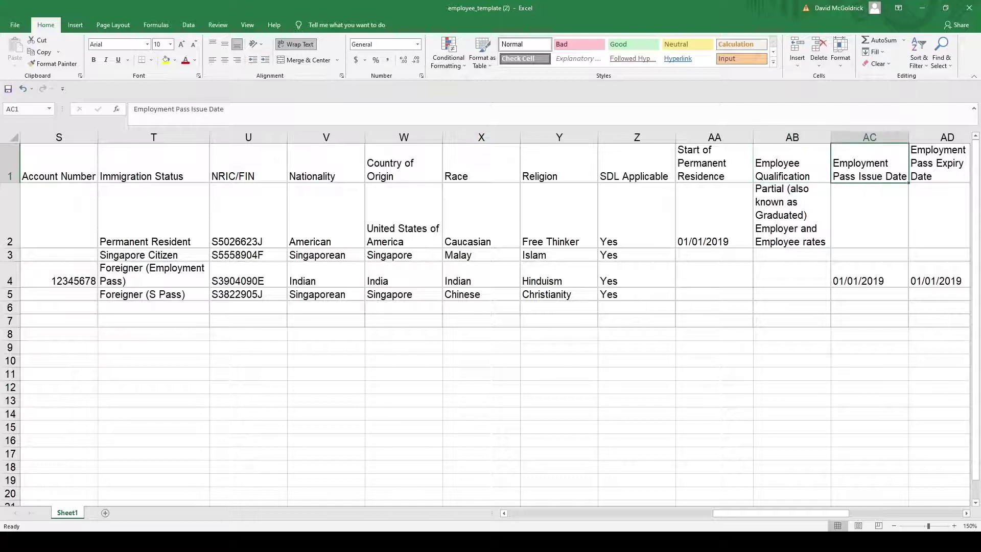
key("Right")
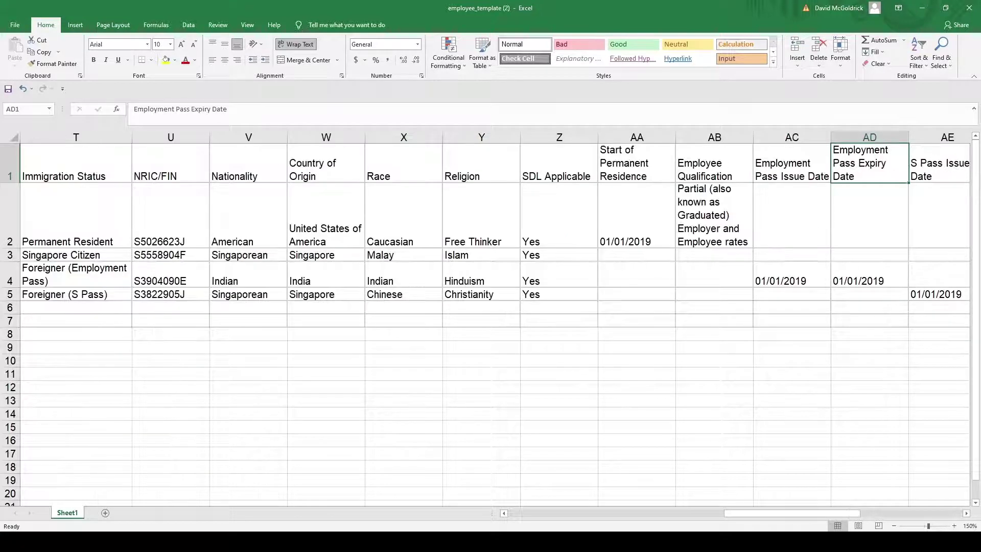
key("Right")
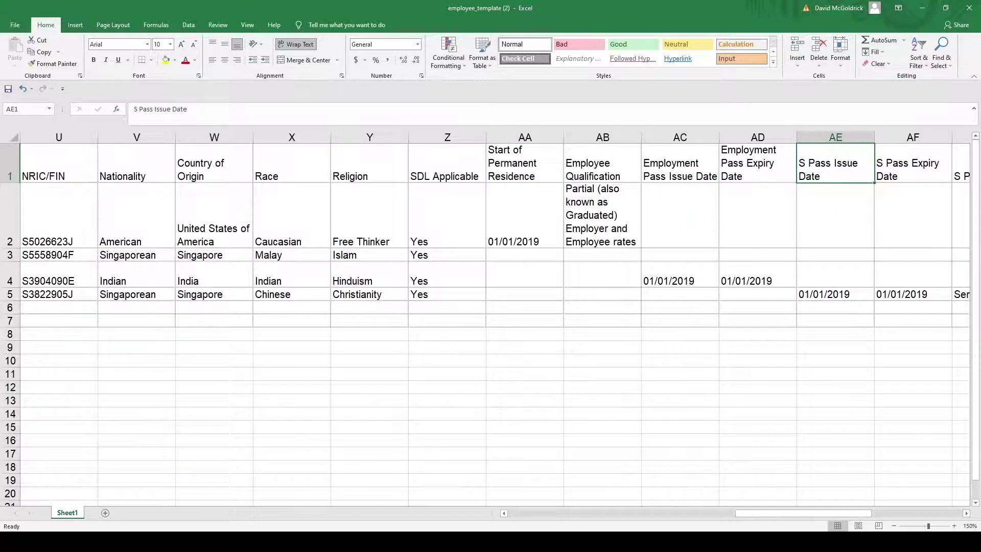
key("Right")
key("Right")
key("Left")
key("Left")
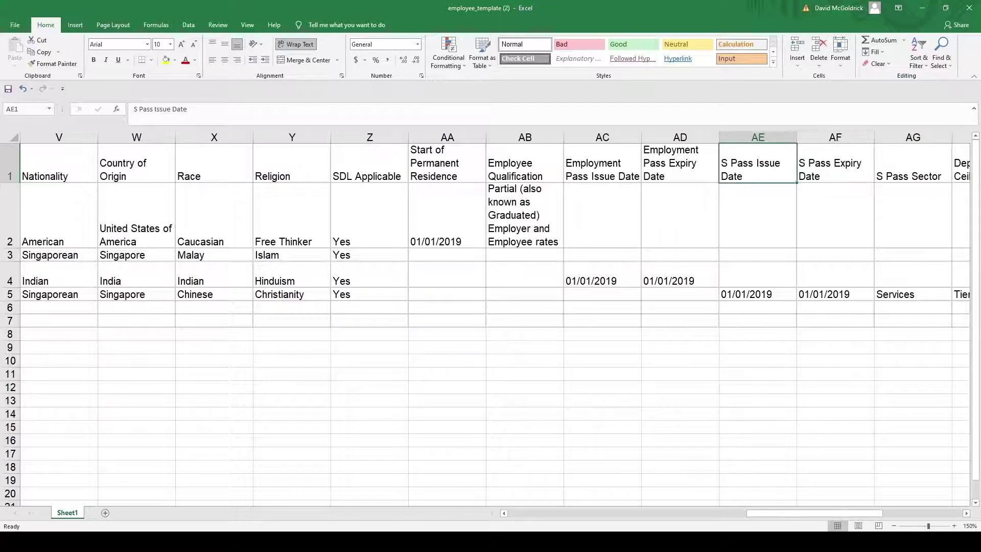
key("Right")
key("Right")
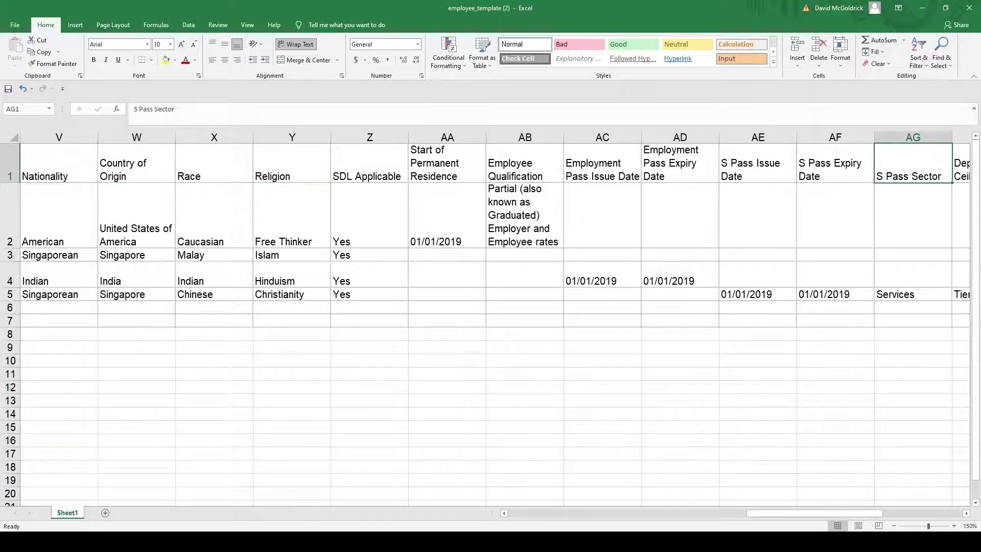
key("Right")
key("Right")
key("Right")
key("Left")
key("Left")
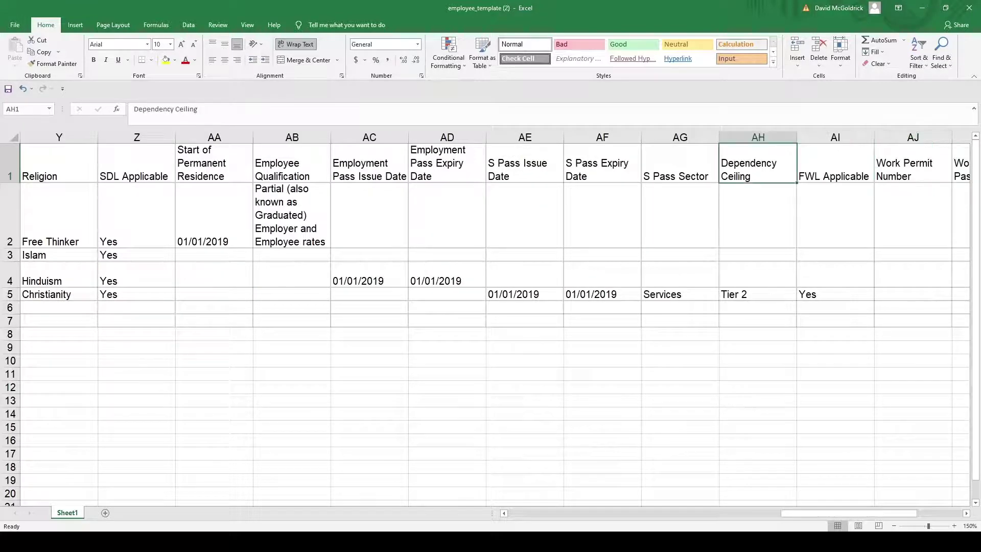
key("Right")
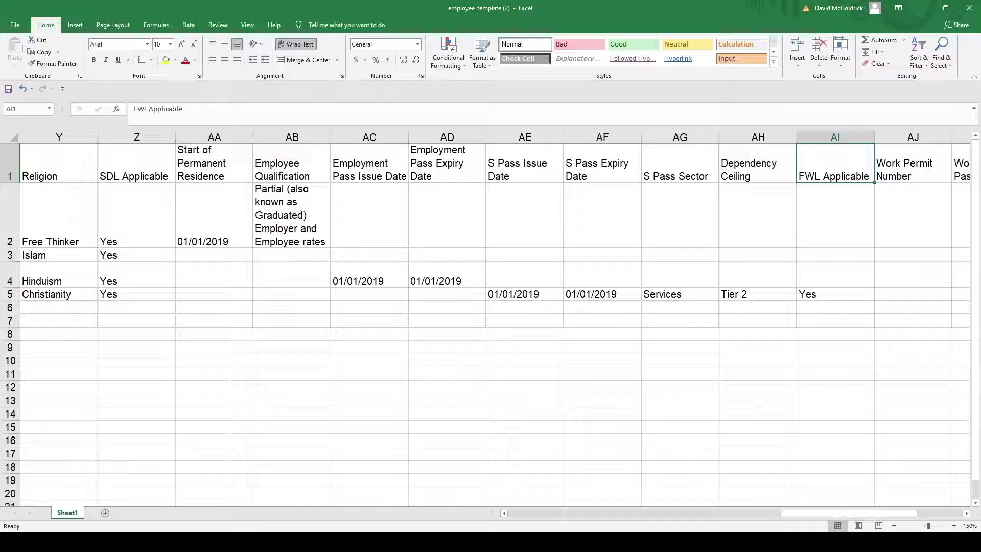
key("Right")
key("Right")
key("Right")
key("Left")
key("Left")
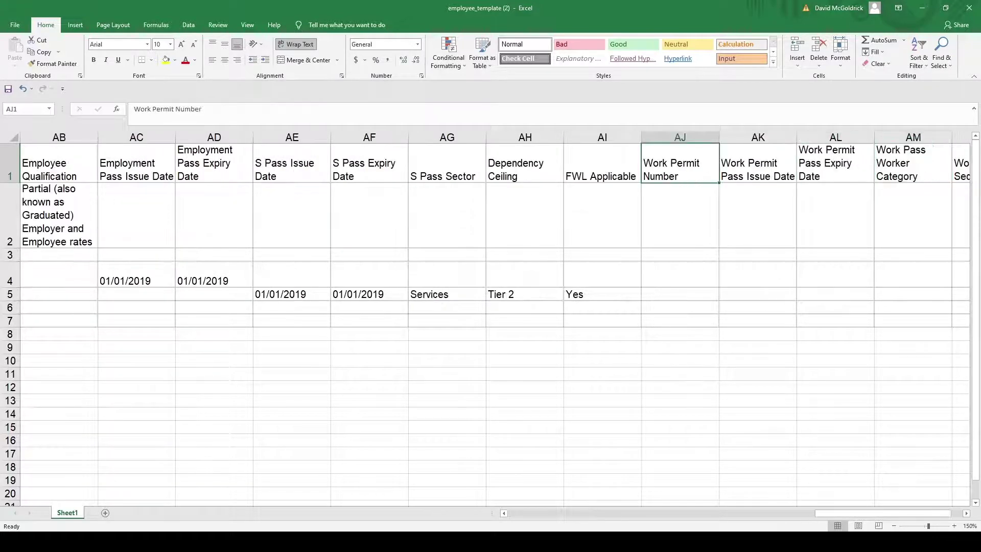
key("Right")
key("Right")
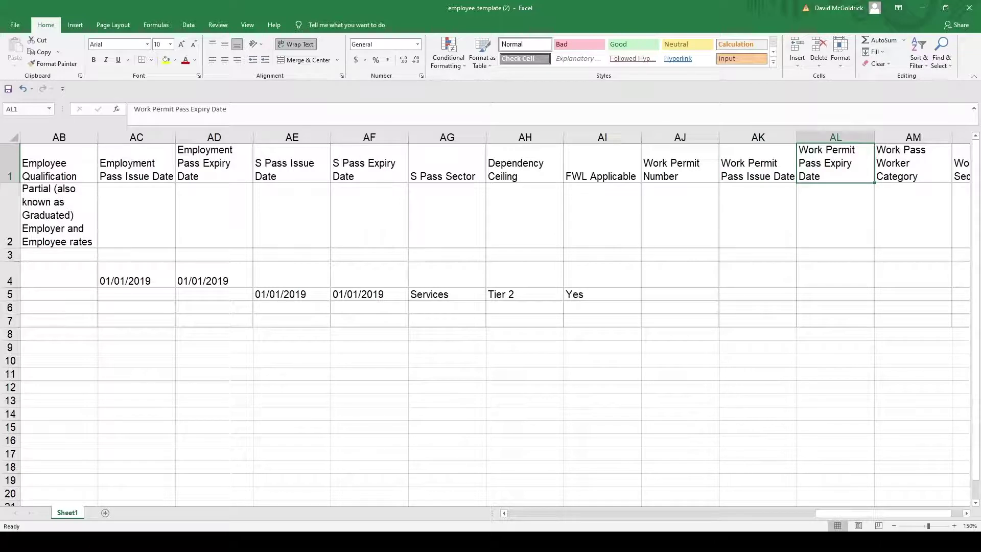
key("Right")
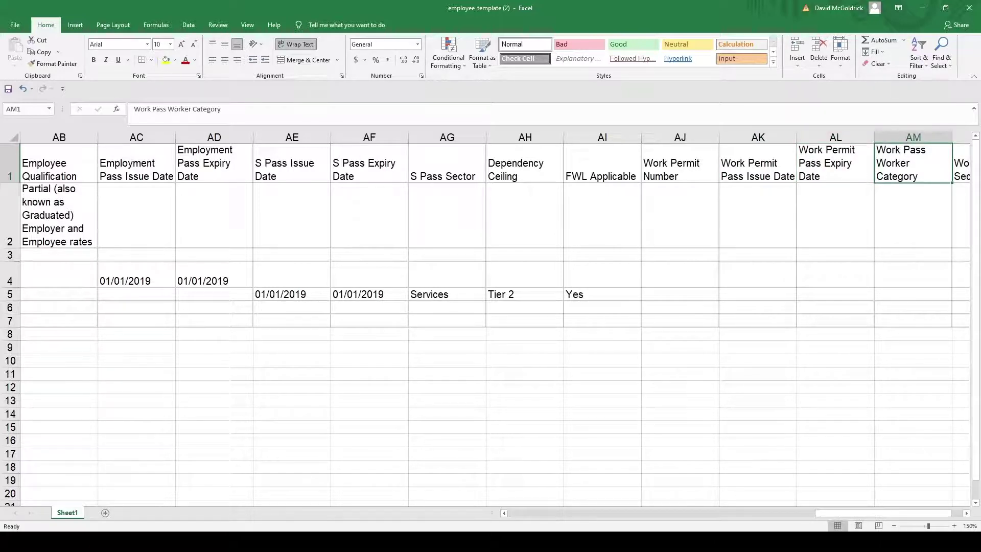
key("Right")
key("Left")
key("Left")
key("Left")
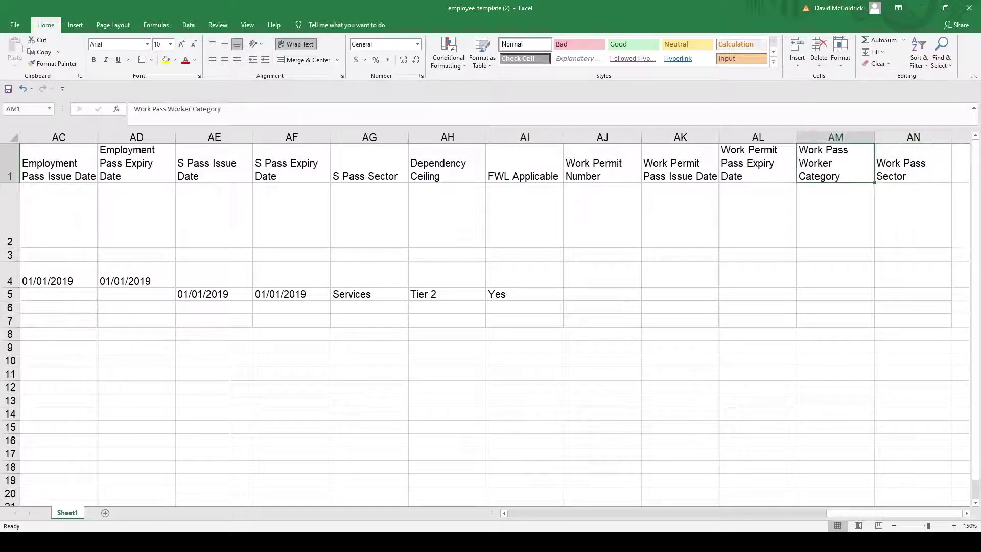
key("Right")
key("Right")
key("Right")
key("Left")
key("Left")
key("Left")
key("Left")
key("Left")
key("Left")
key("Left")
key("Left")
key("Left")
key("Left")
key("Left")
key("Left")
key("Left")
key("Left")
key("Left")
key("Left")
key("Left")
key("Left")
key("Left")
key("Left")
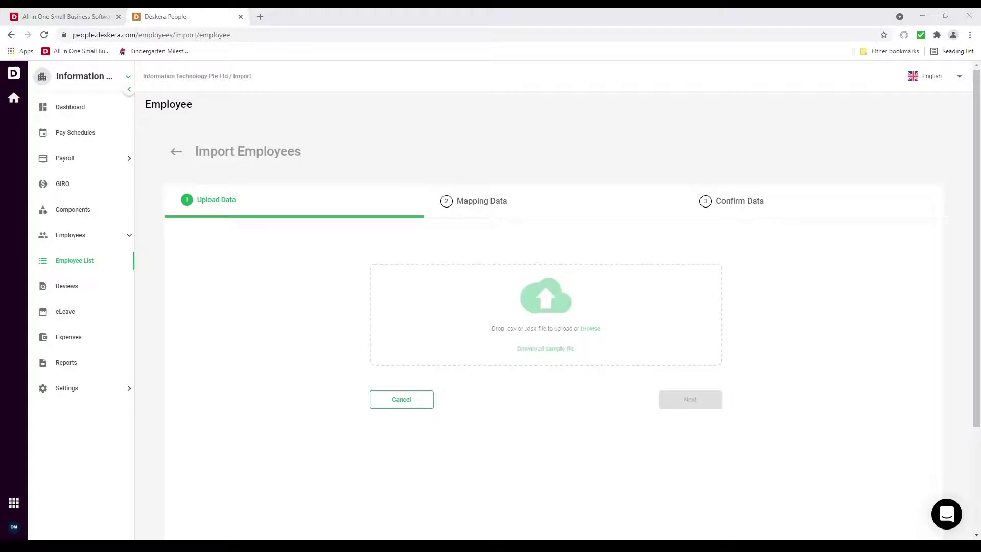
Upload employee_template (2).xlsx and review the Mapping Data headers, e.g. First Name, unchanged
left_click(491, 336)
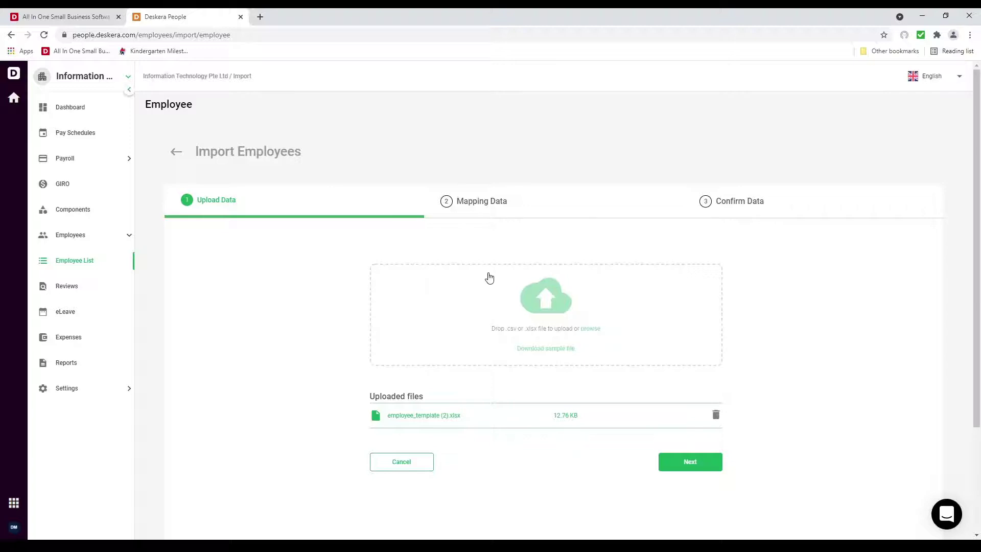
left_click(705, 461)
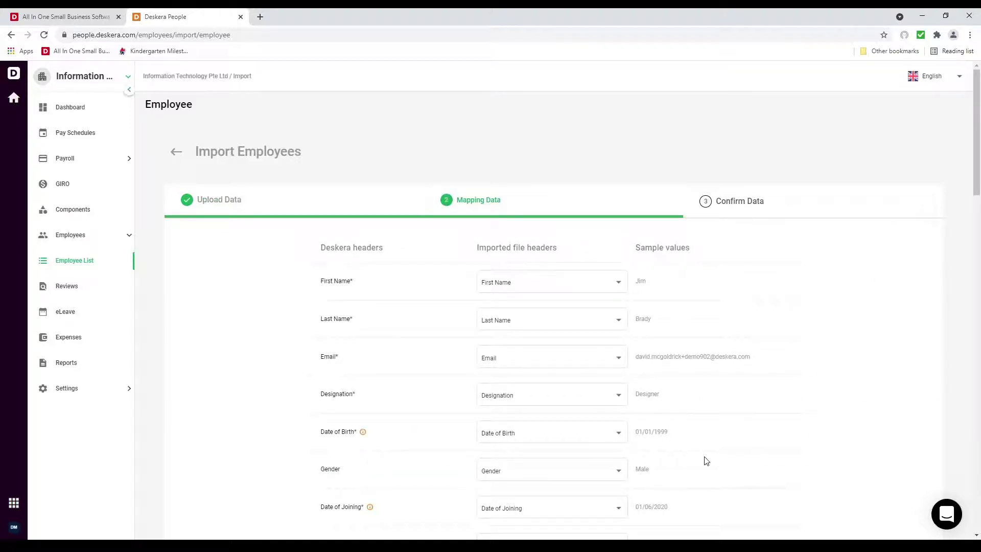
scroll(775, 447, "down", 20)
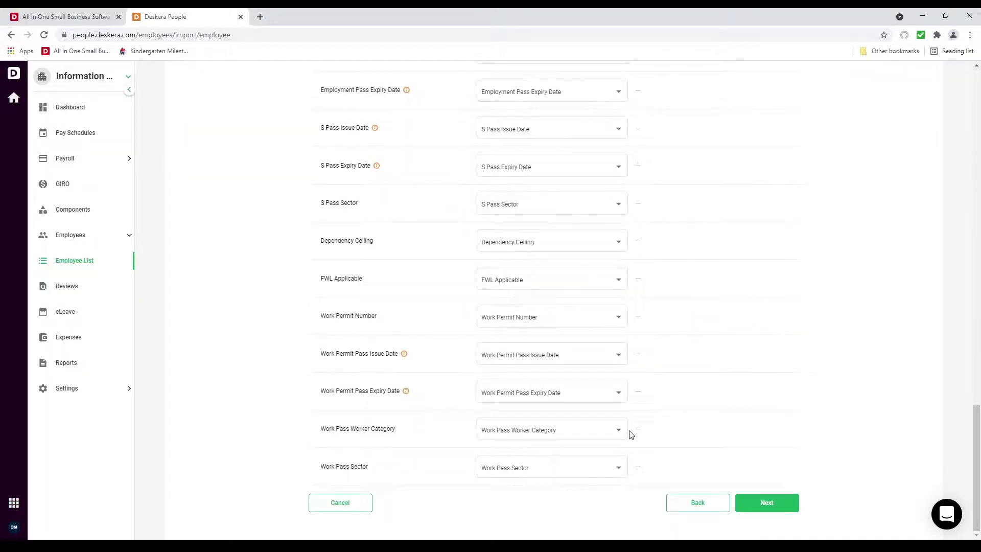
scroll(631, 433, "up", 20)
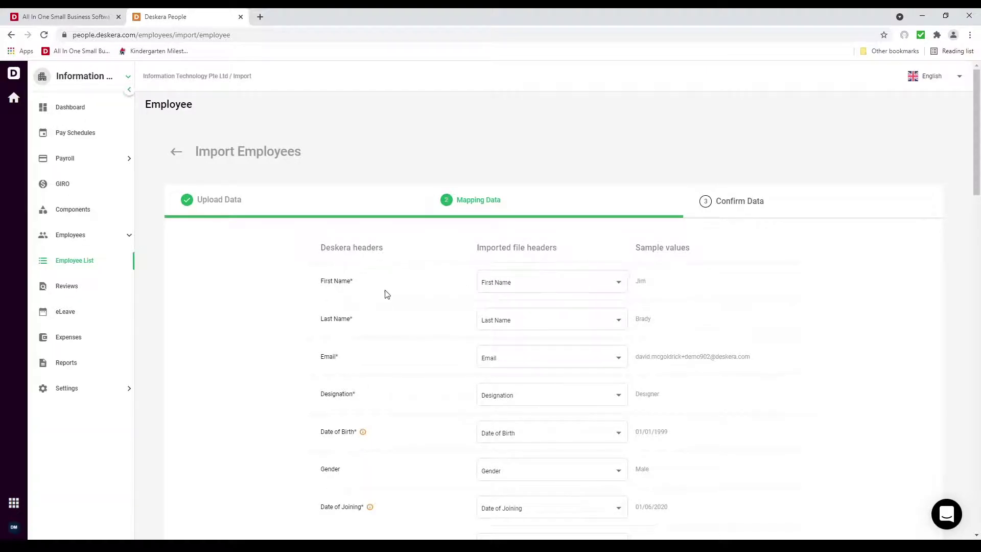
left_click(556, 284)
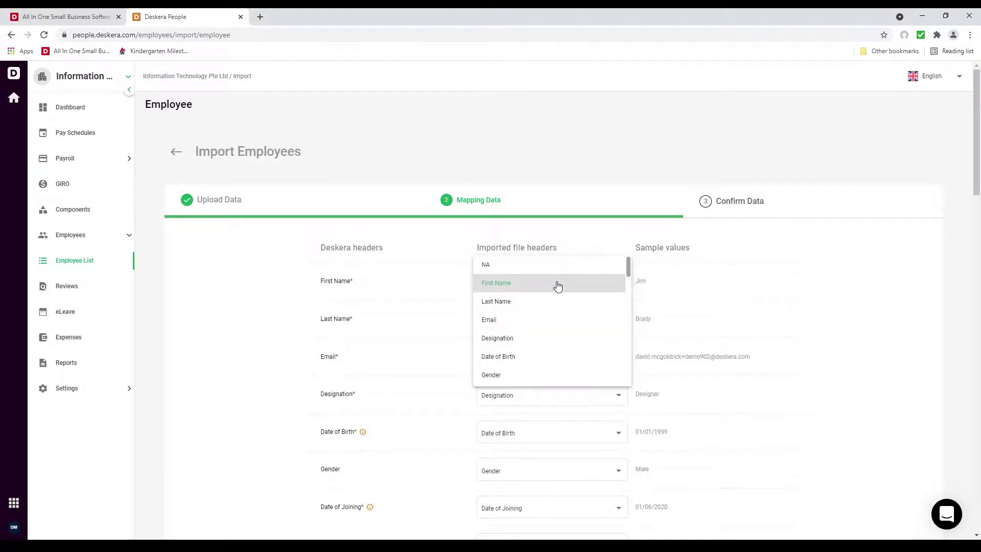
left_click(366, 290)
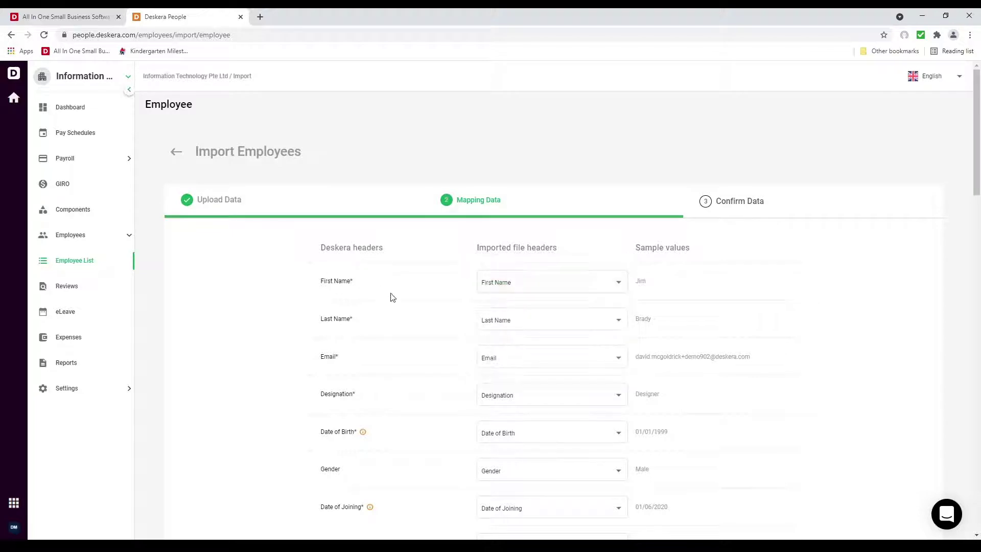
scroll(485, 398, "down", 4)
scroll(491, 393, "down", 10)
scroll(495, 388, "down", 3)
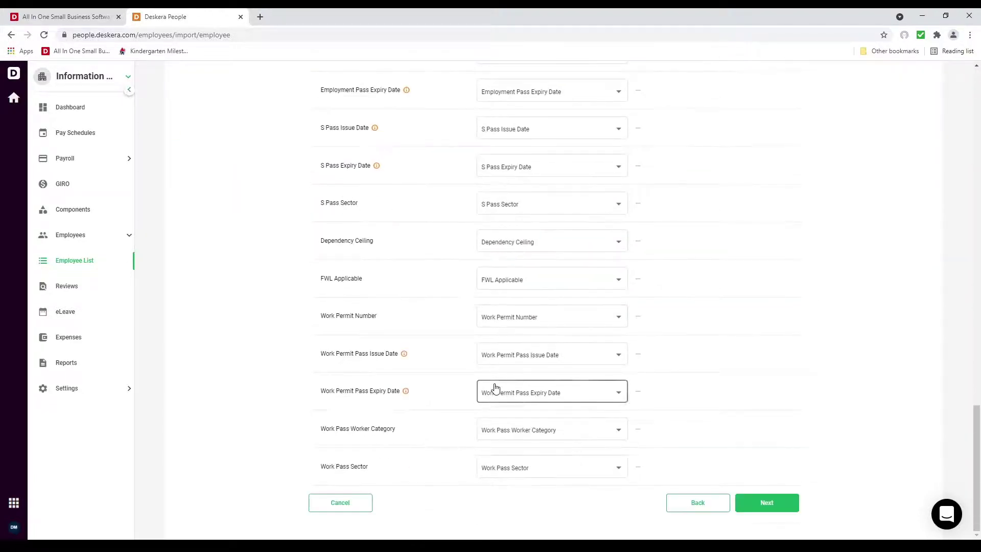
On Confirm Data, filter to the invalid record and clear its Free Thinker religion
left_click(772, 510)
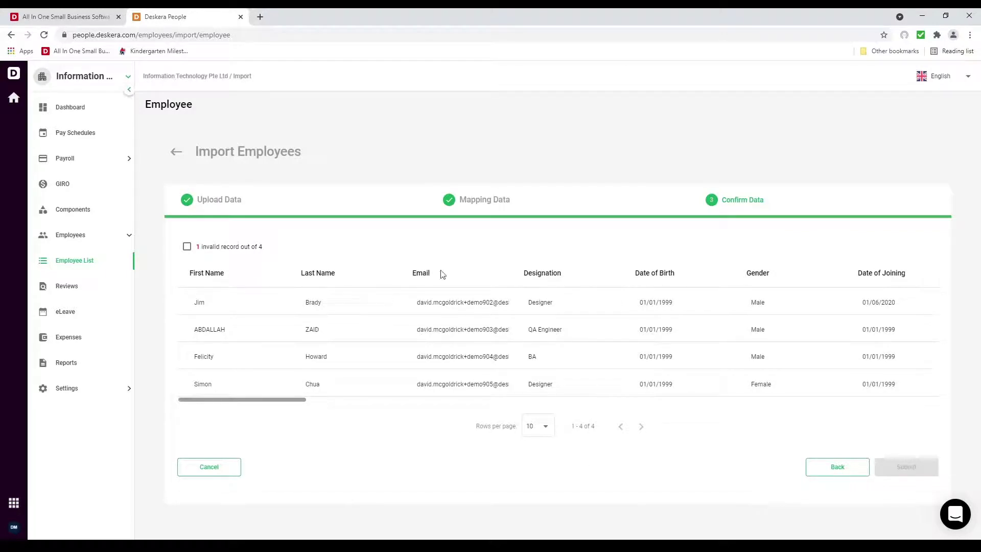
left_click(186, 246)
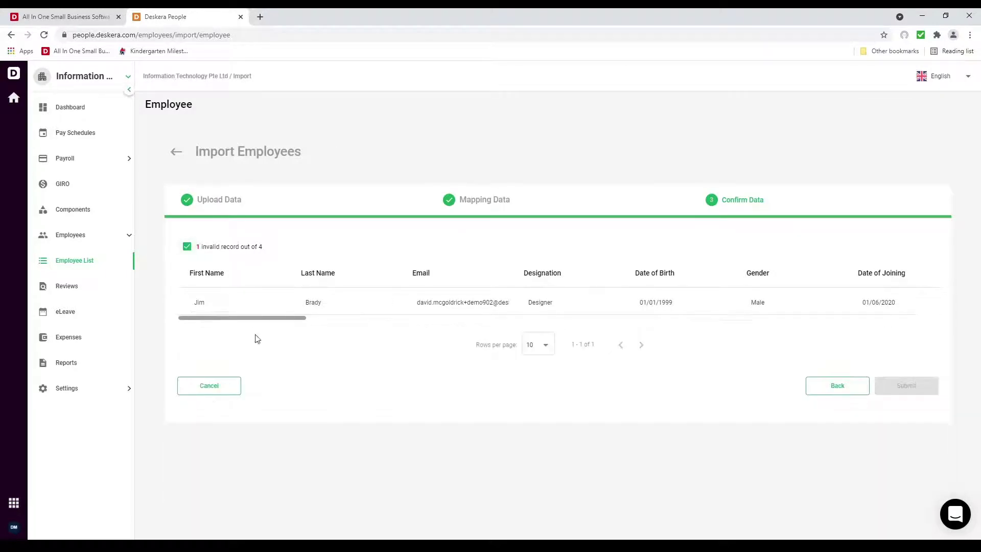
left_click_drag(259, 317, 658, 335)
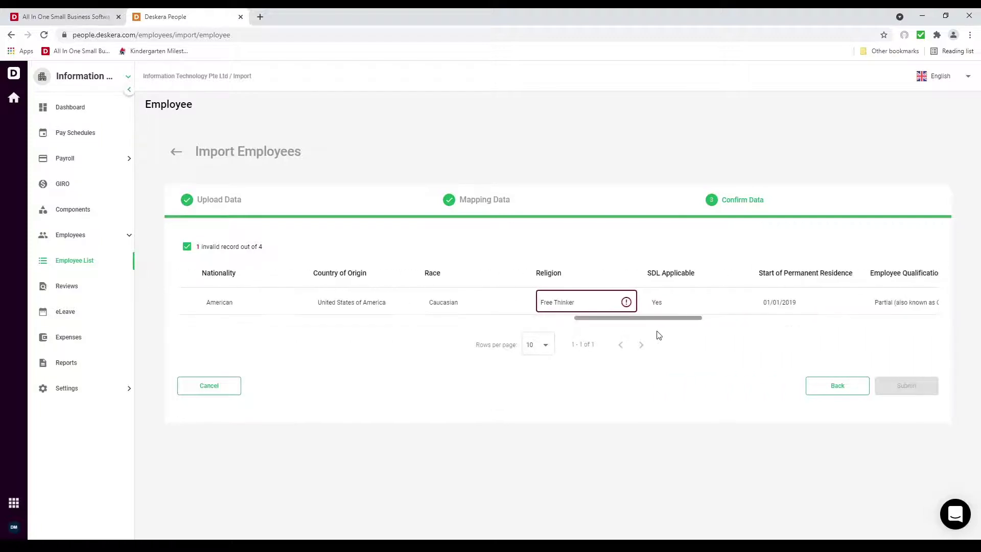
triple_click(580, 302)
key("BackSpace")
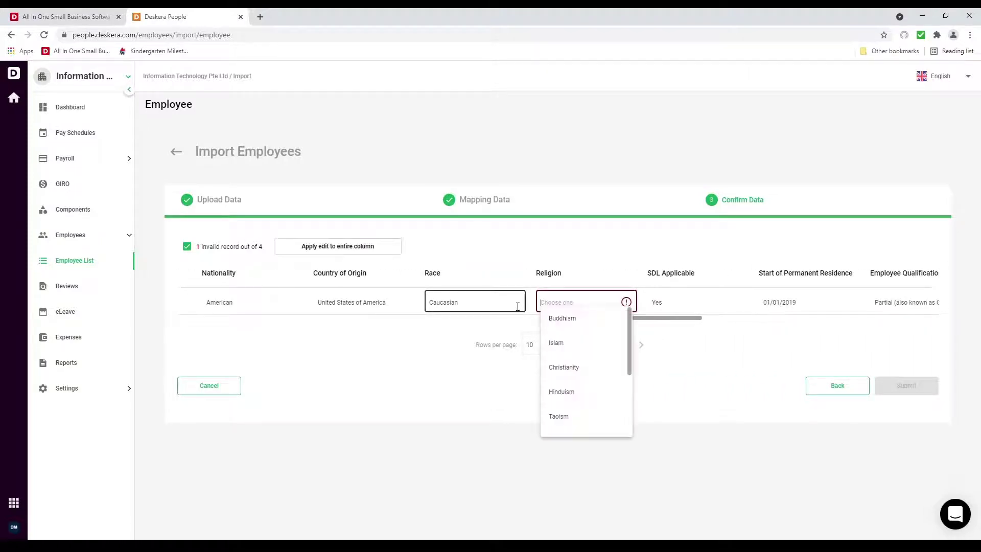
Set that record's religion to Others and submit the employee import
scroll(597, 353, "down", 3)
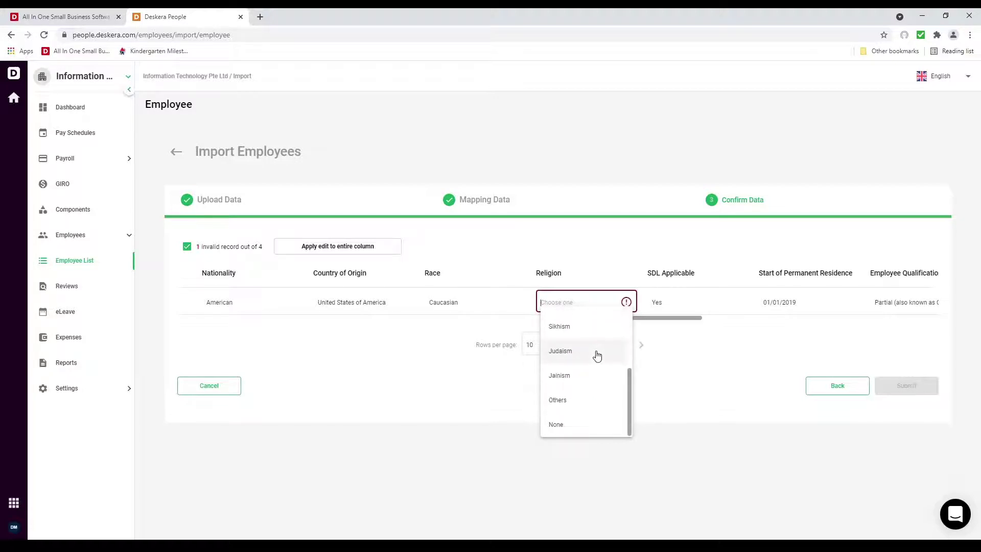
scroll(593, 412, "up", 3)
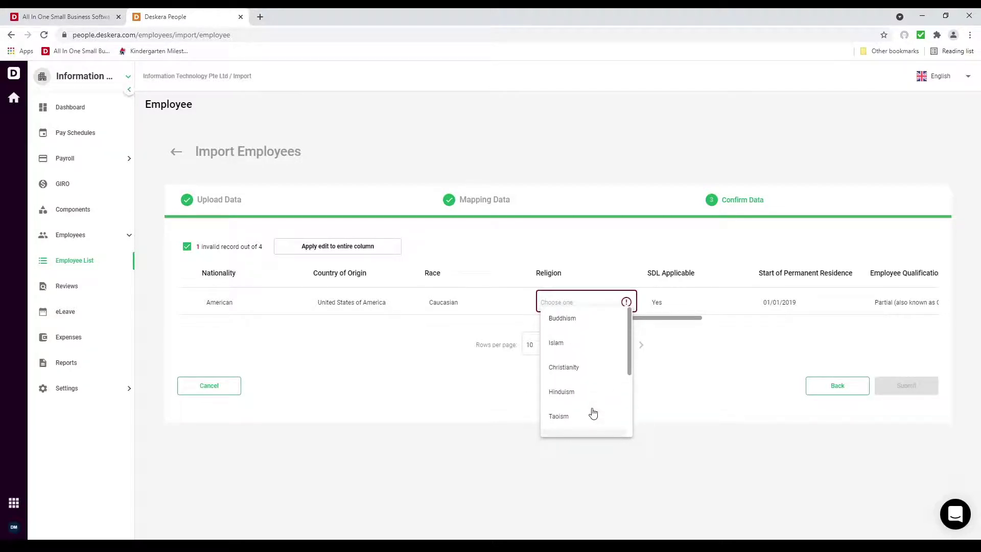
scroll(577, 352, "down", 3)
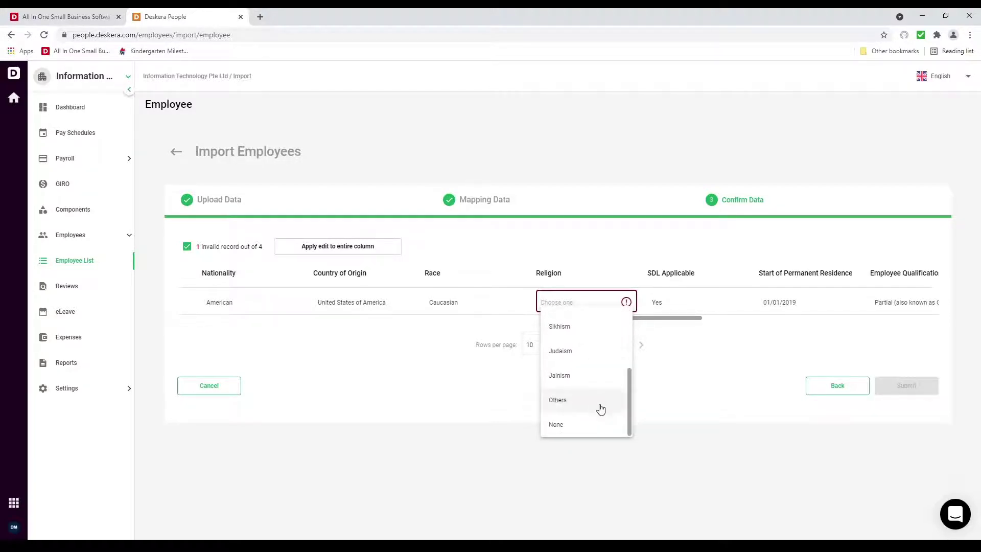
left_click(601, 408)
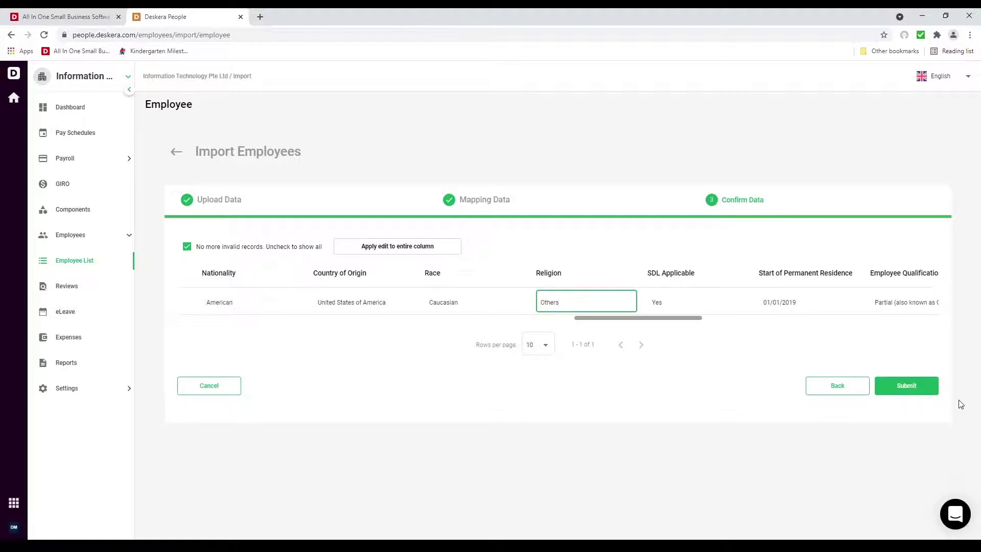
left_click(897, 393)
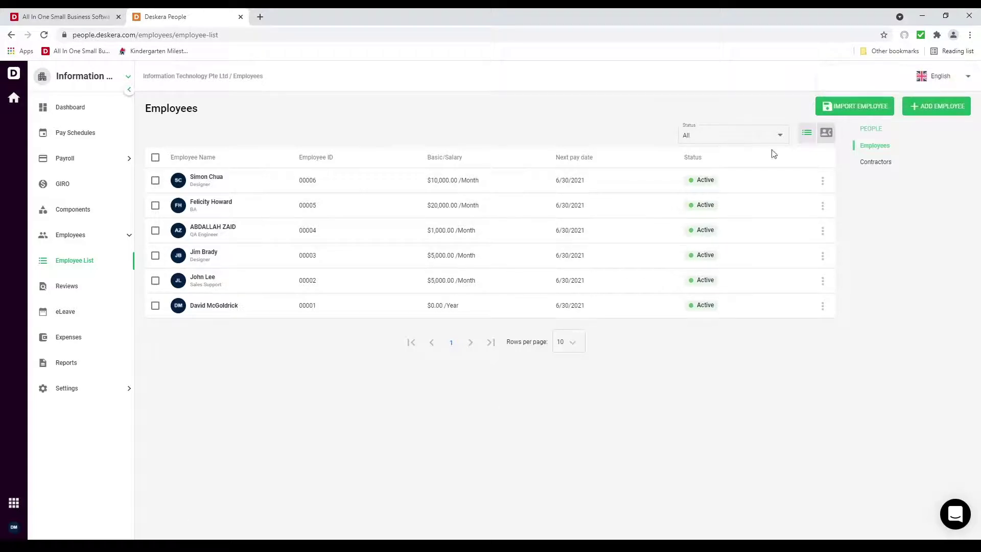
In Contractors, start a new individual contractor and fill in names and e-mail address
left_click(887, 163)
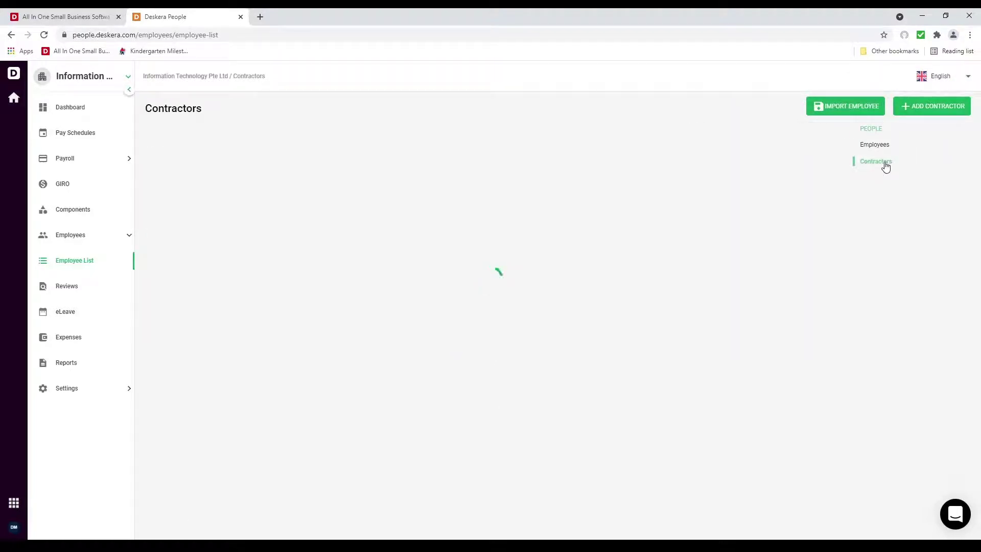
left_click(929, 105)
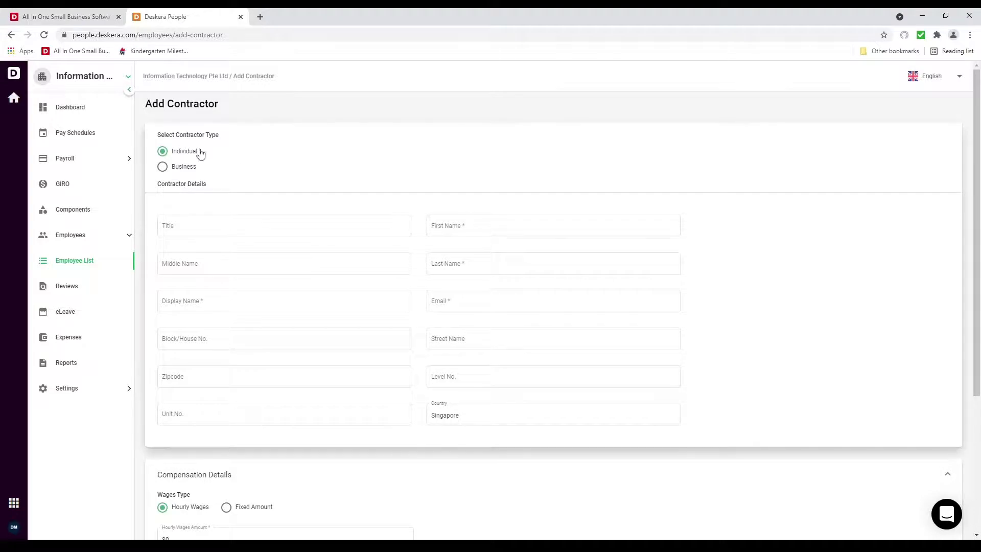
left_click(471, 225)
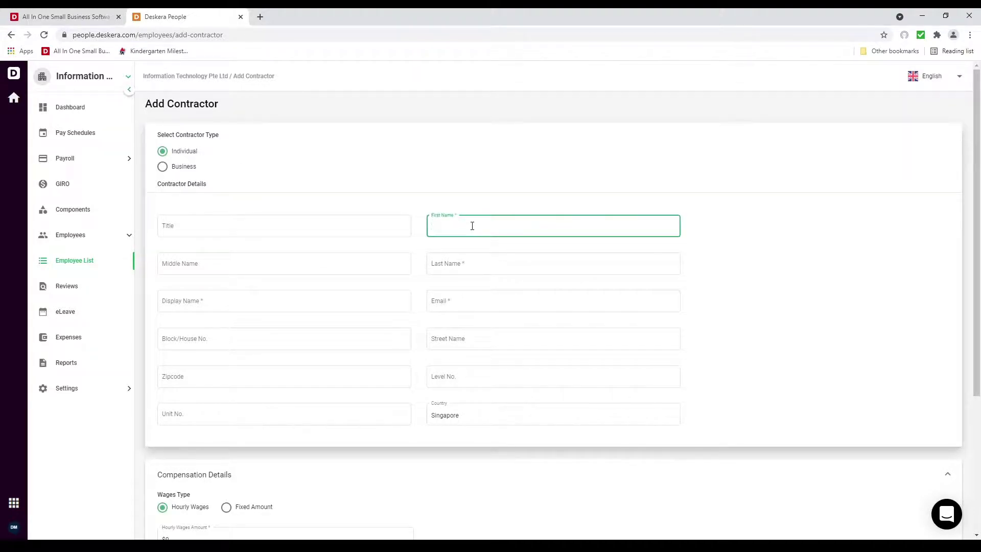
key("Tab")
key("Tab")
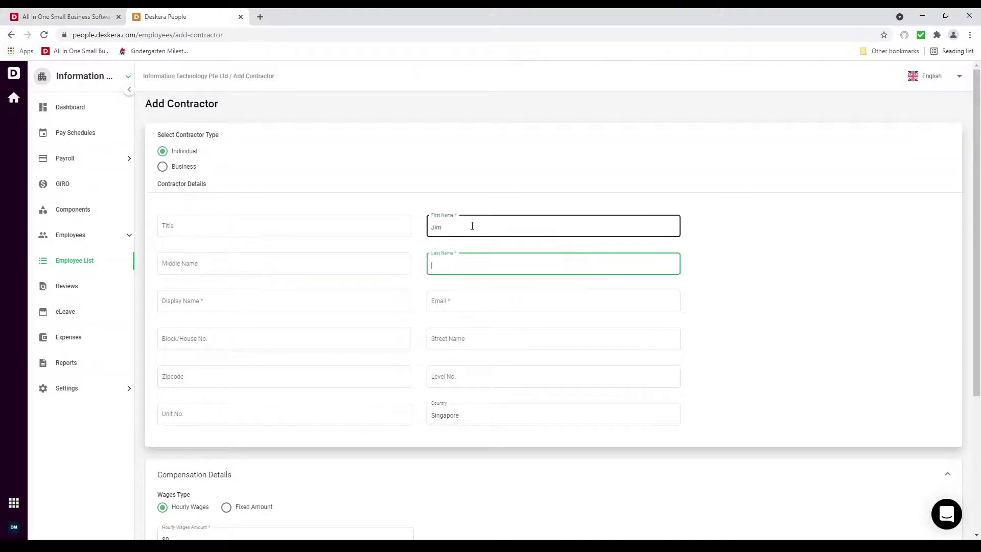
key("Tab")
type("J")
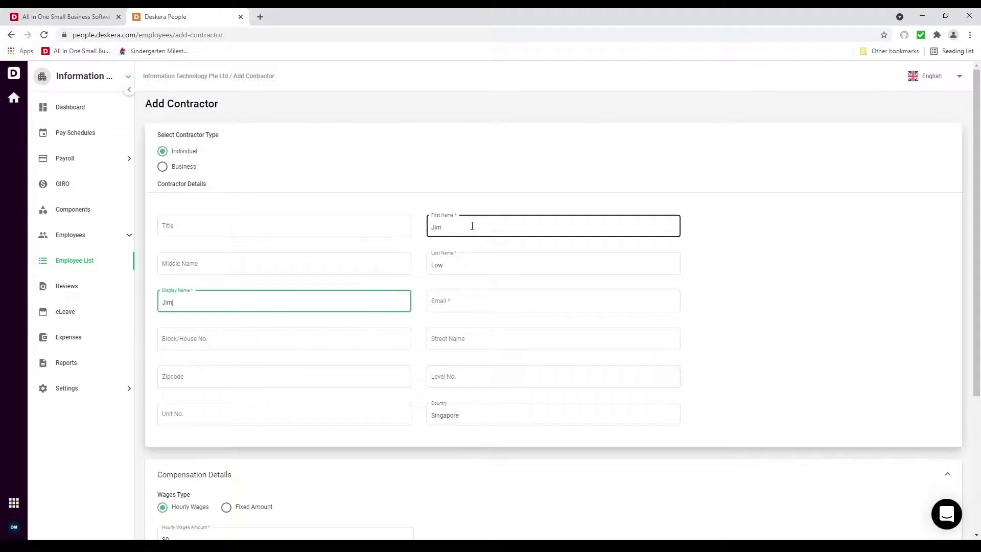
key("Tab")
left_click(266, 306)
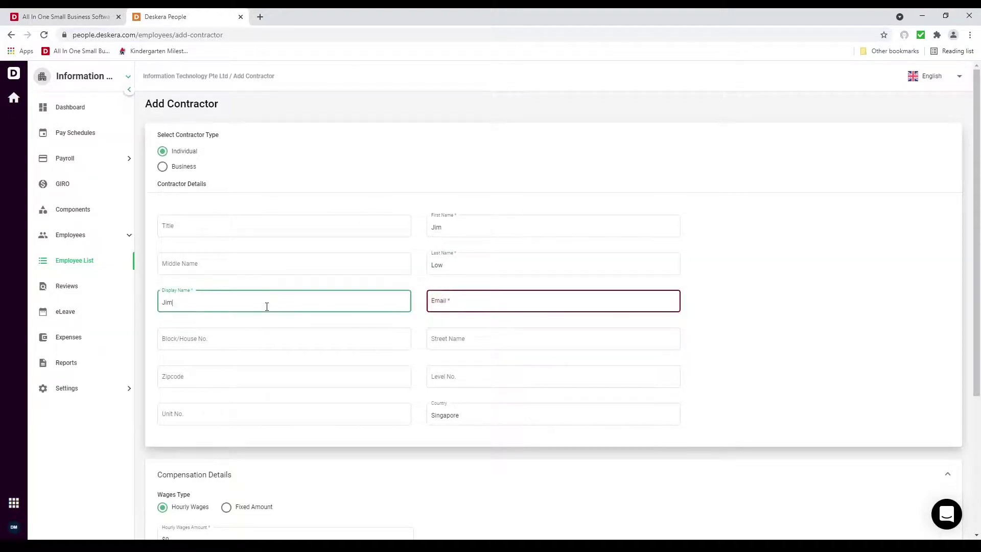
key("Tab")
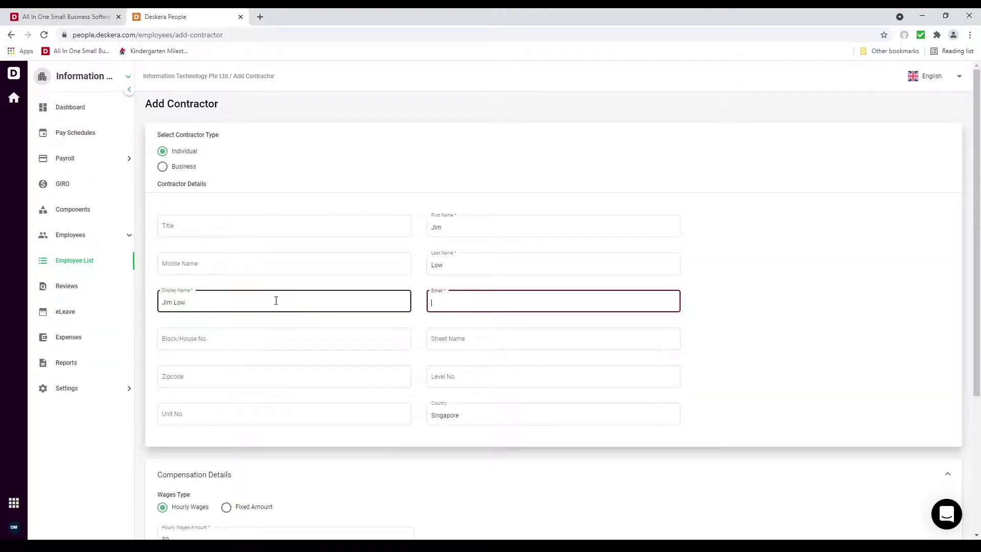
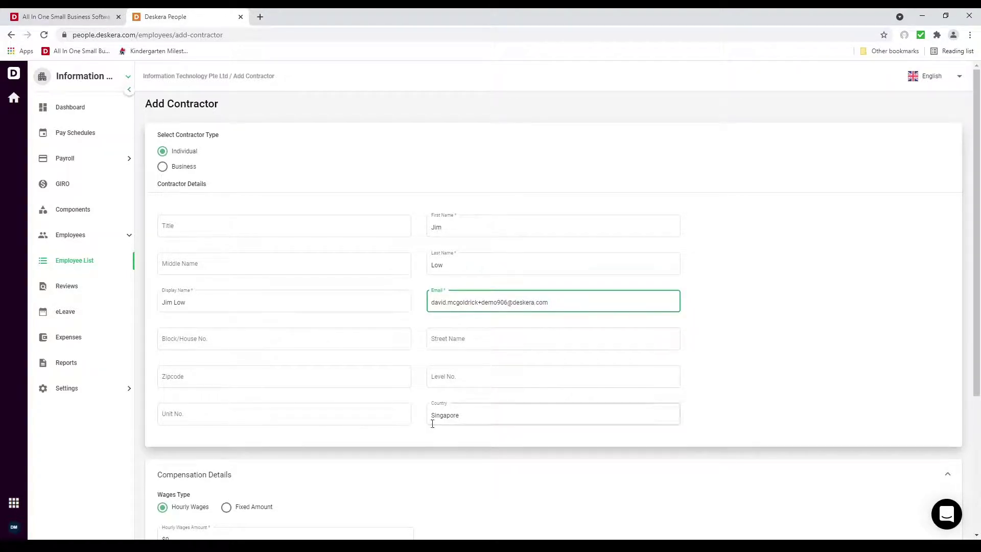
Set hourly wages to $60 with Cash payment method and save the contractor
scroll(331, 418, "down", 4)
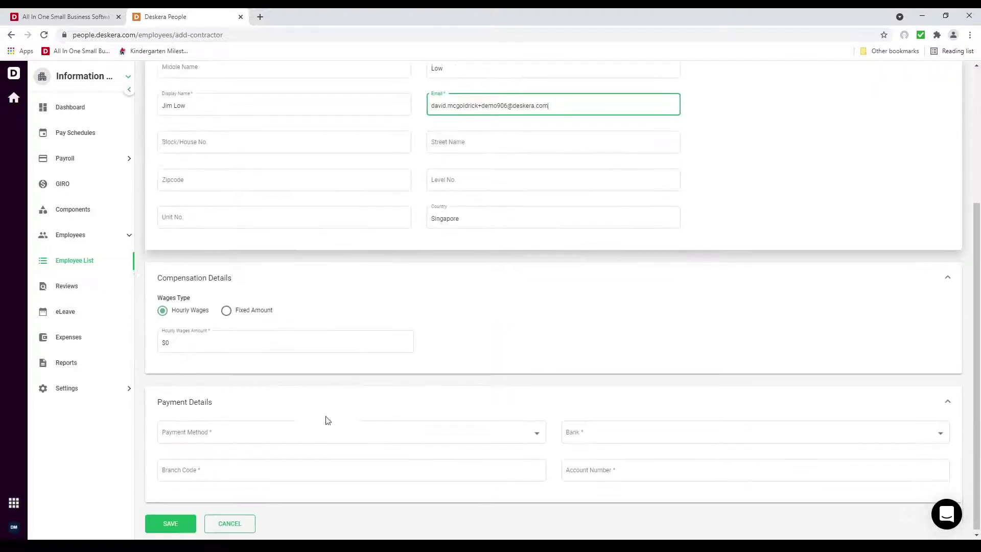
left_click(196, 343)
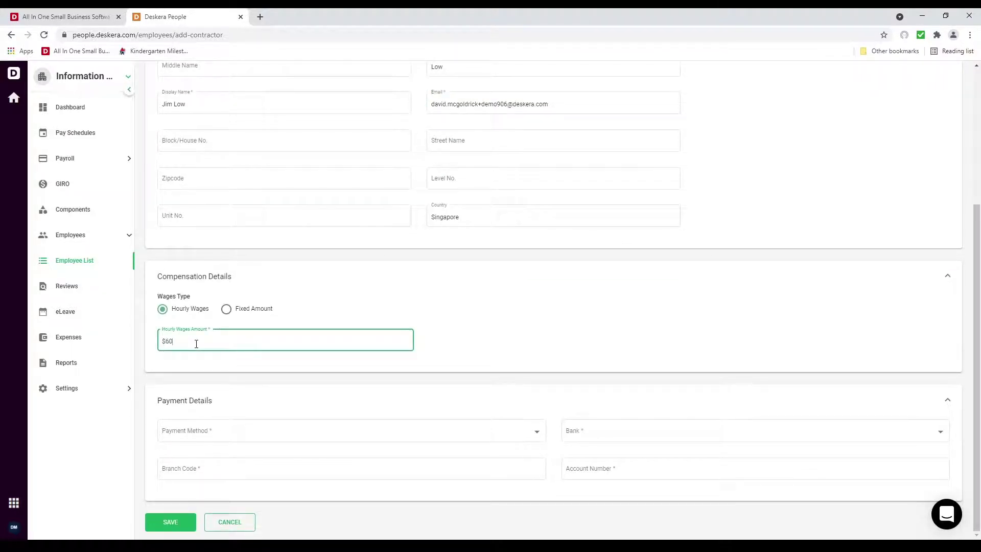
left_click(231, 432)
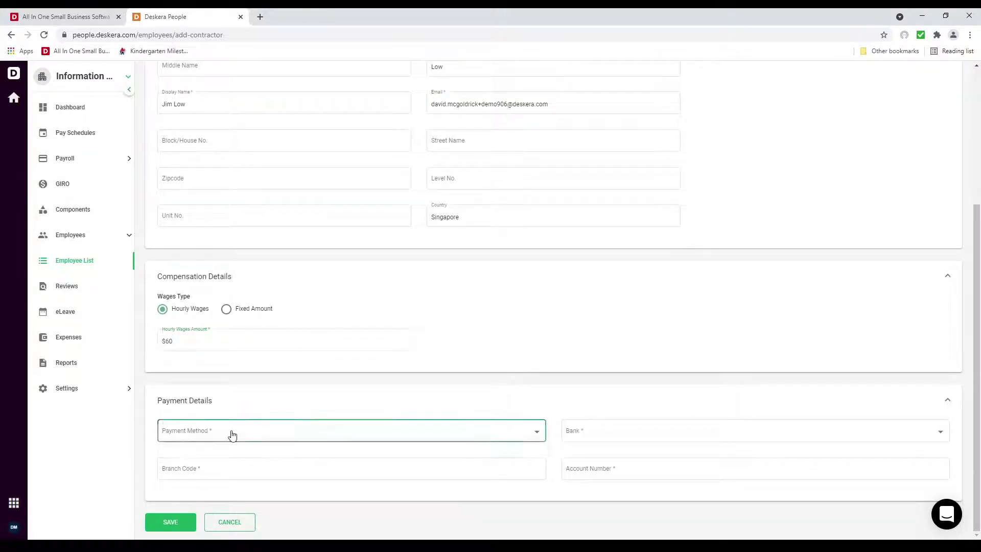
left_click(228, 453)
left_click(229, 471)
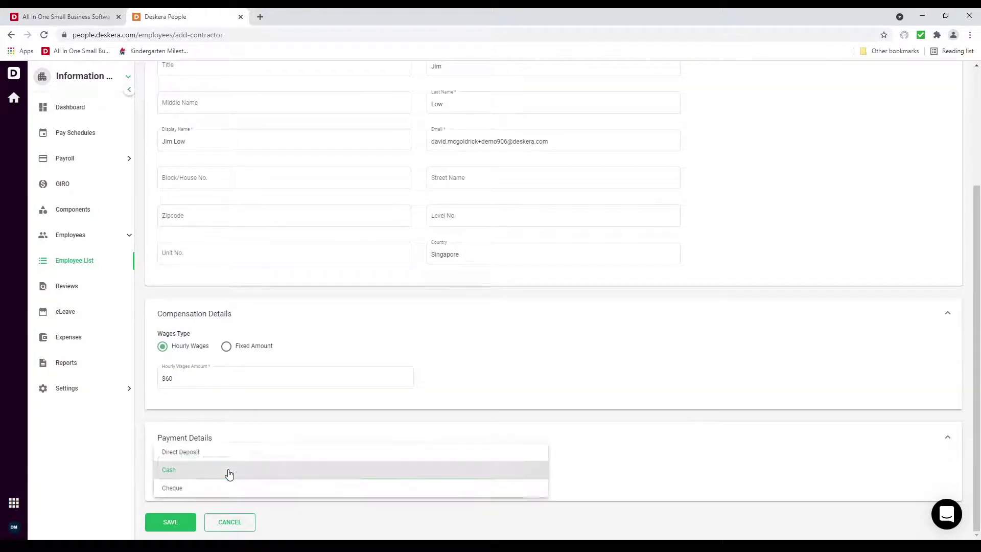
left_click(228, 473)
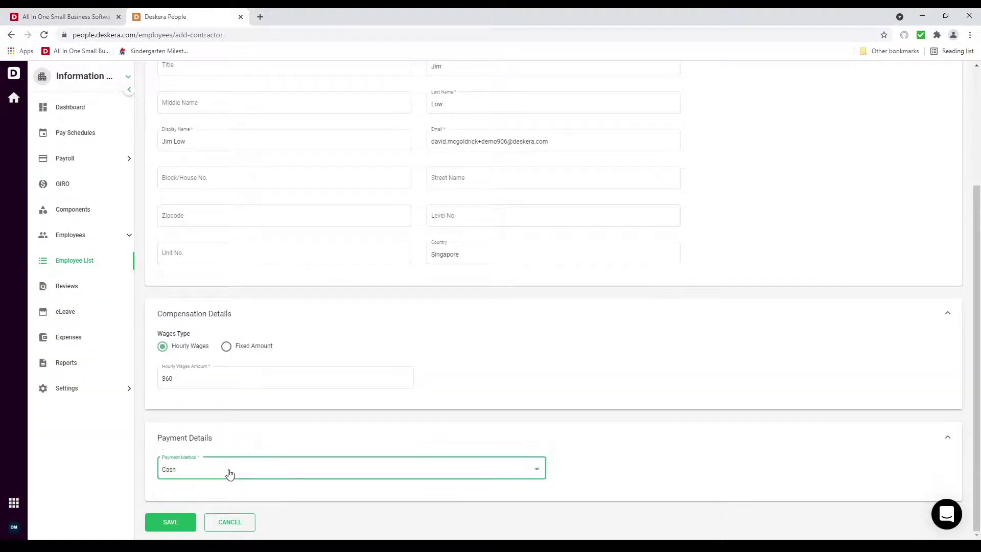
left_click(178, 522)
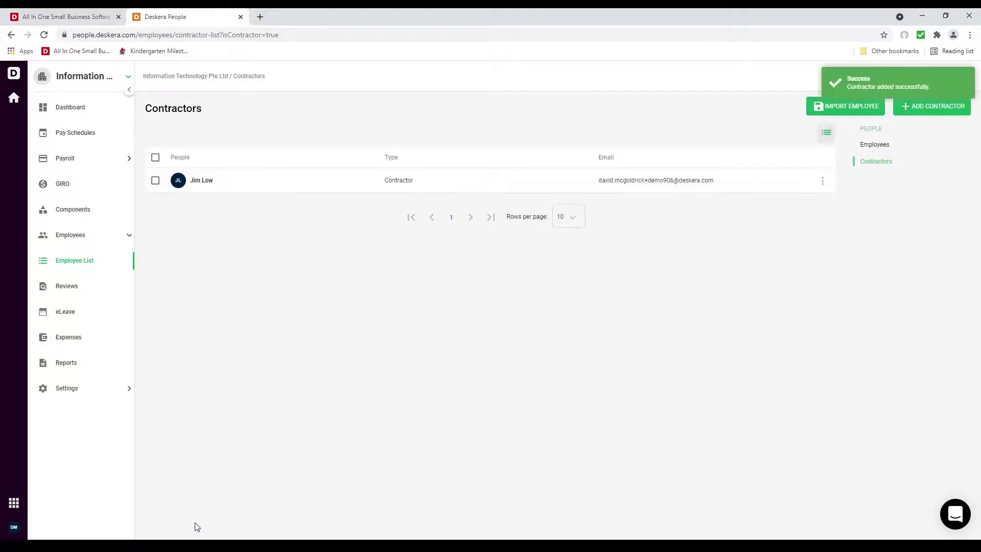
Start a Business contractor, Koh Pte Ltd, with contact names and e-mail address
left_click(925, 111)
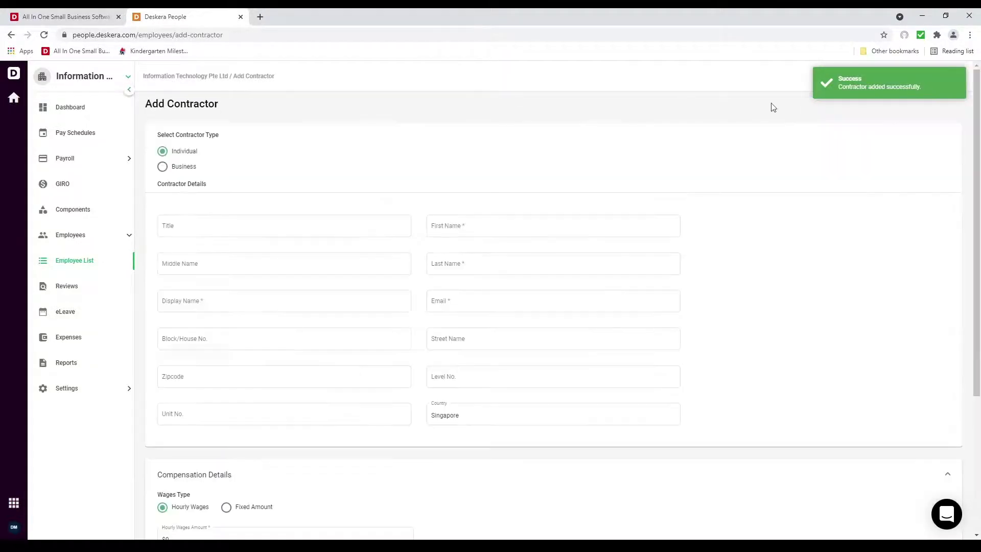
left_click(184, 167)
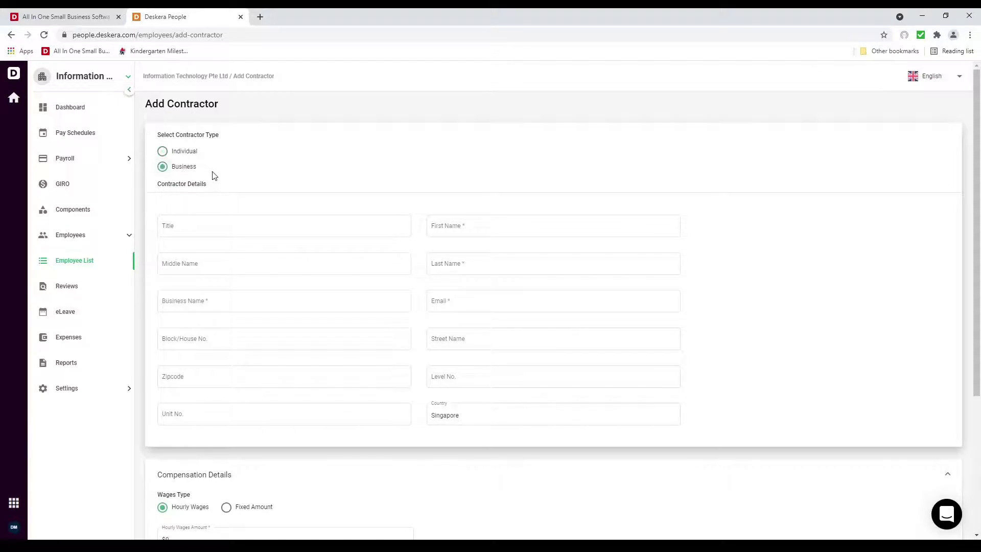
left_click(460, 226)
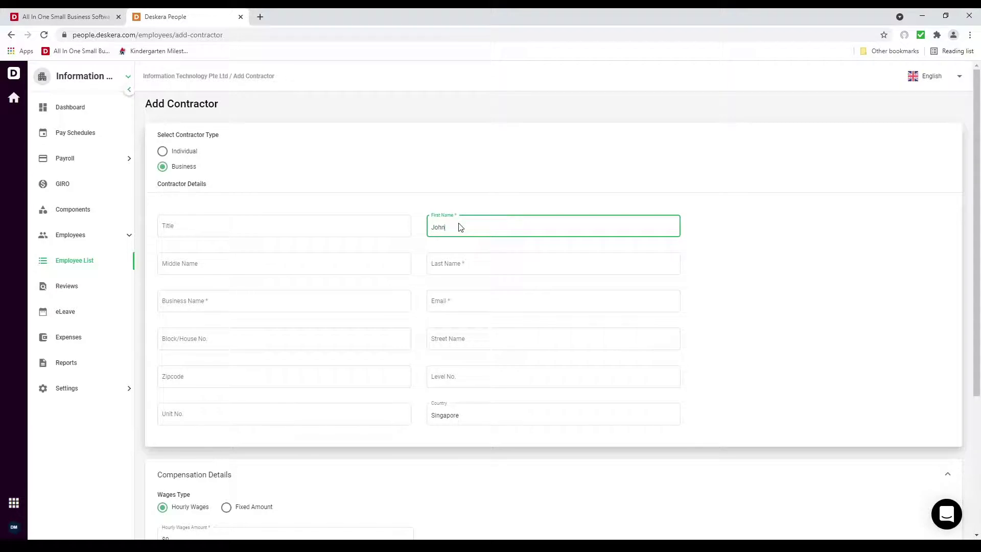
key("Tab")
key("Tab")
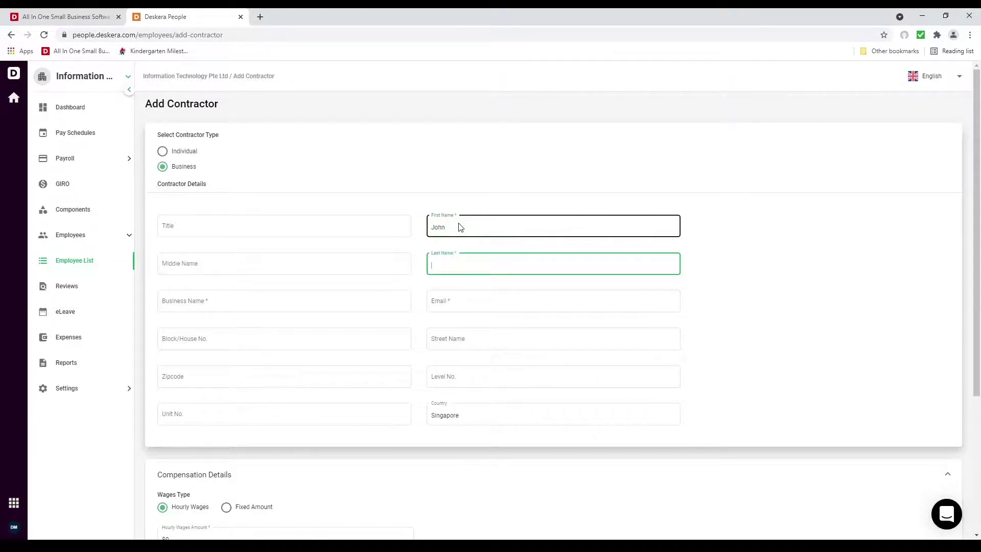
key("Tab")
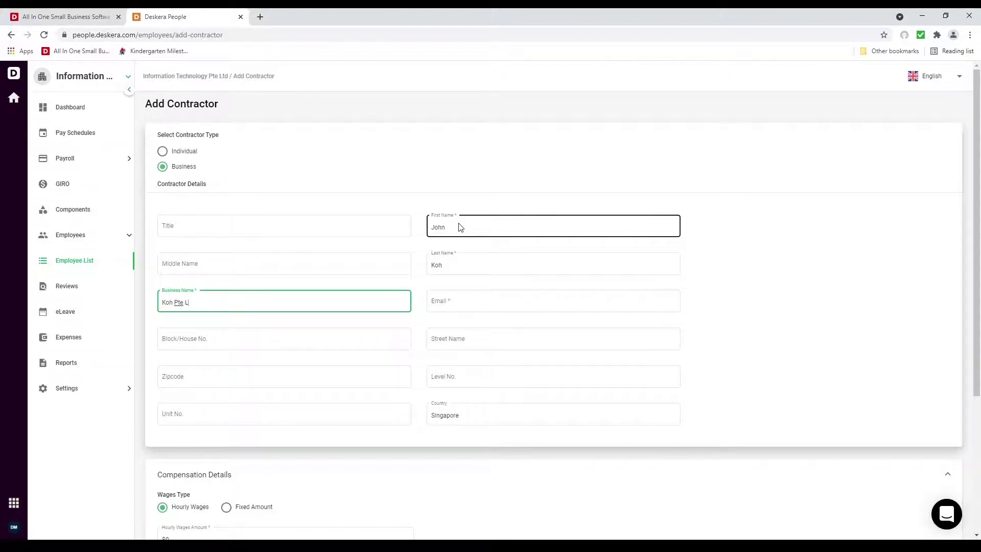
key("Tab")
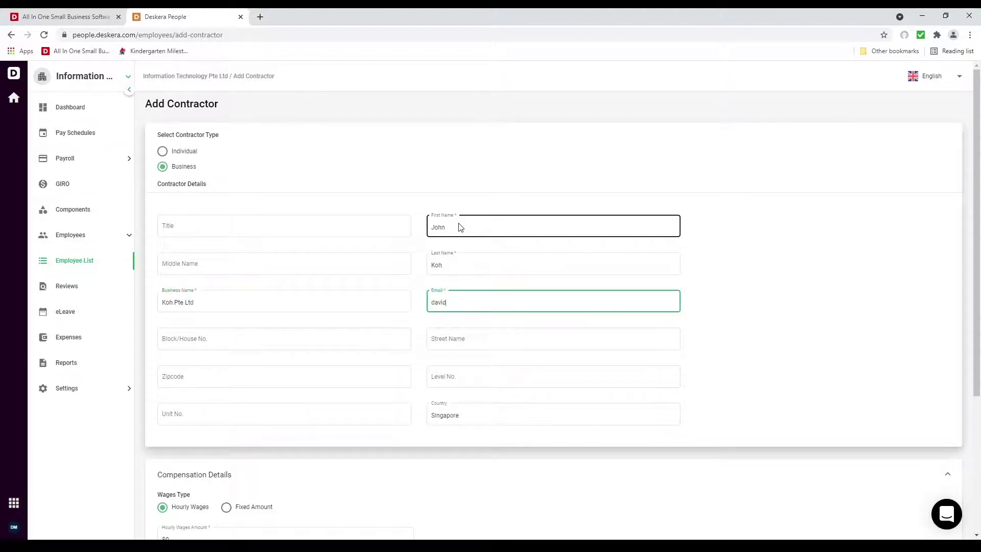
Pay the contractor a Fixed Amount of $5,000
scroll(295, 431, "down", 4)
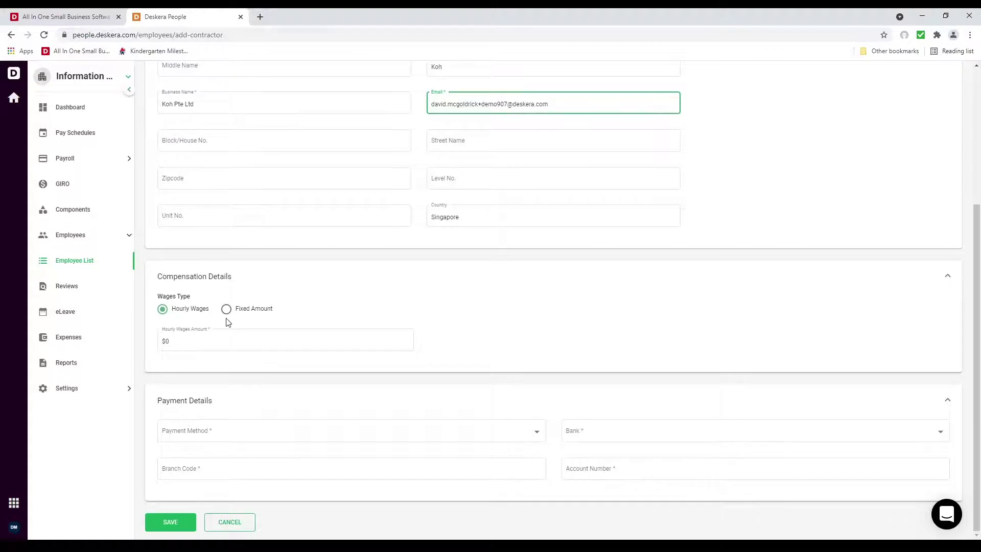
left_click(246, 314)
left_click(193, 342)
key("BackSpace")
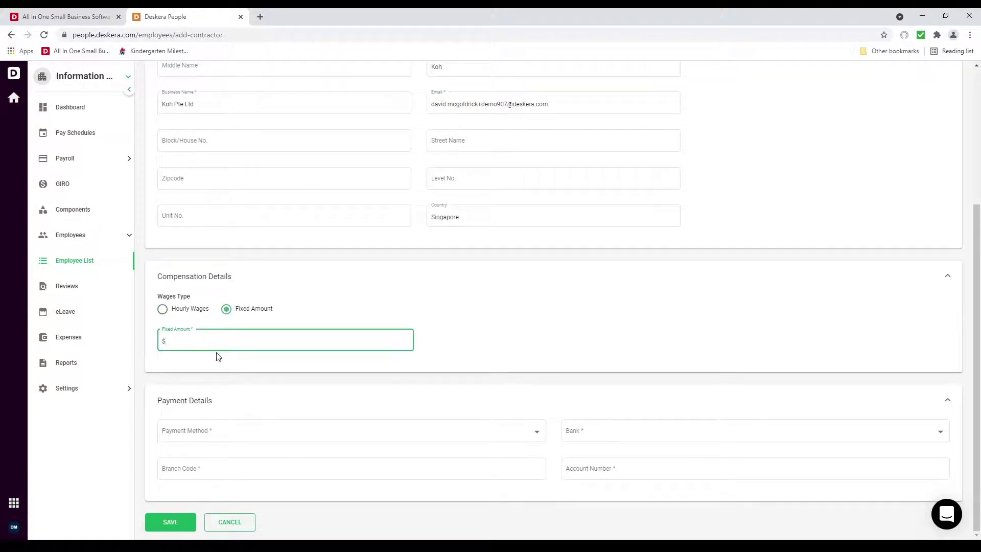
type("5,000")
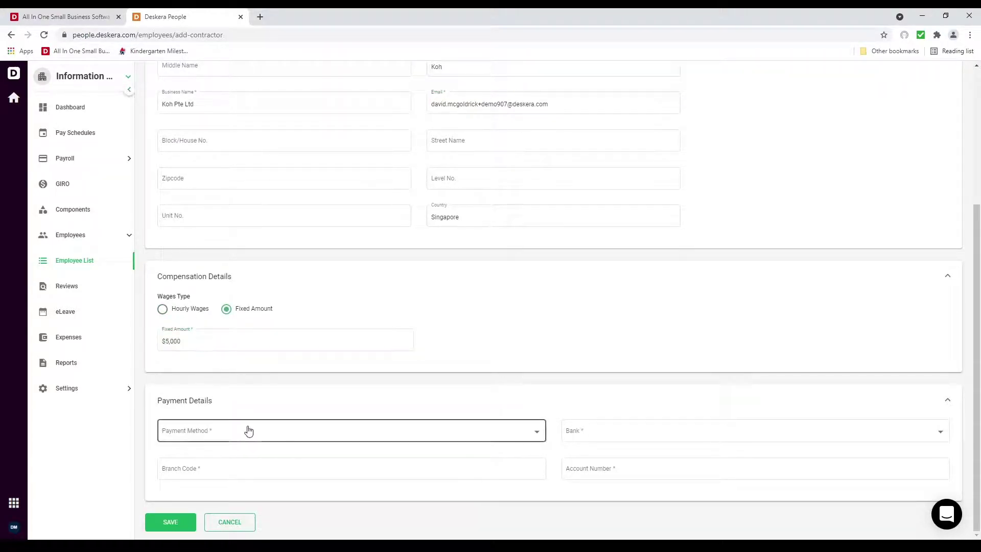
Choose Direct Deposit to DBS, branch code 123, enter the account number, and save
left_click(250, 433)
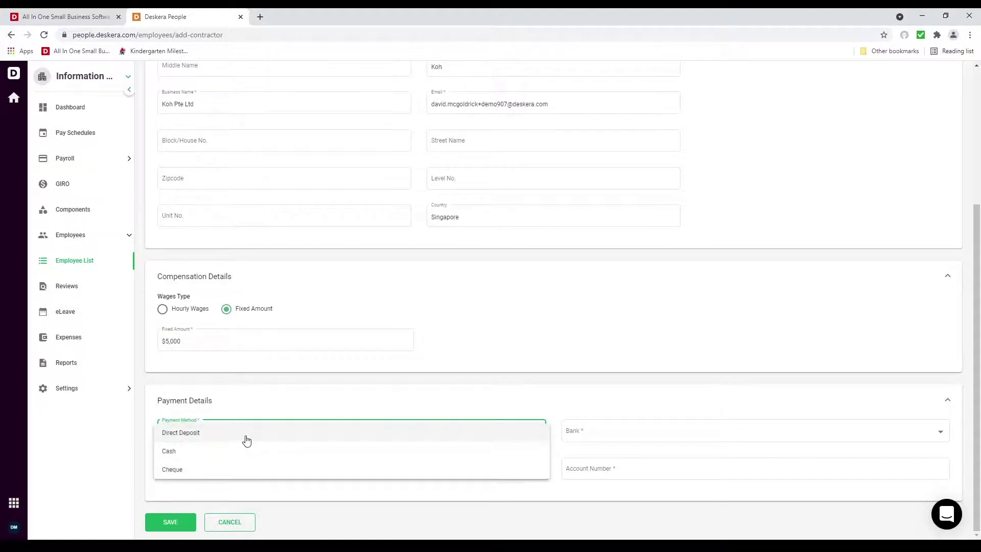
left_click(246, 442)
left_click(597, 431)
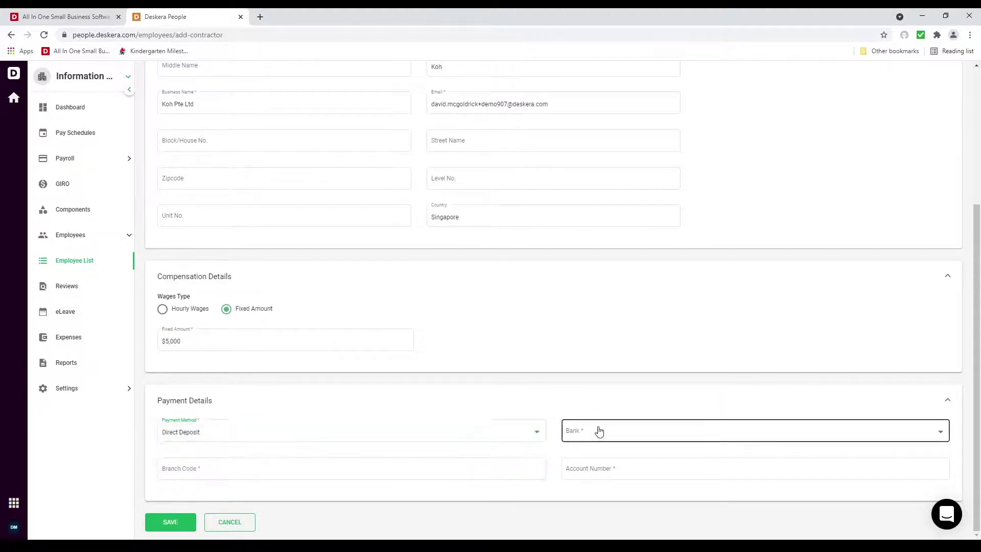
left_click(579, 319)
left_click(286, 472)
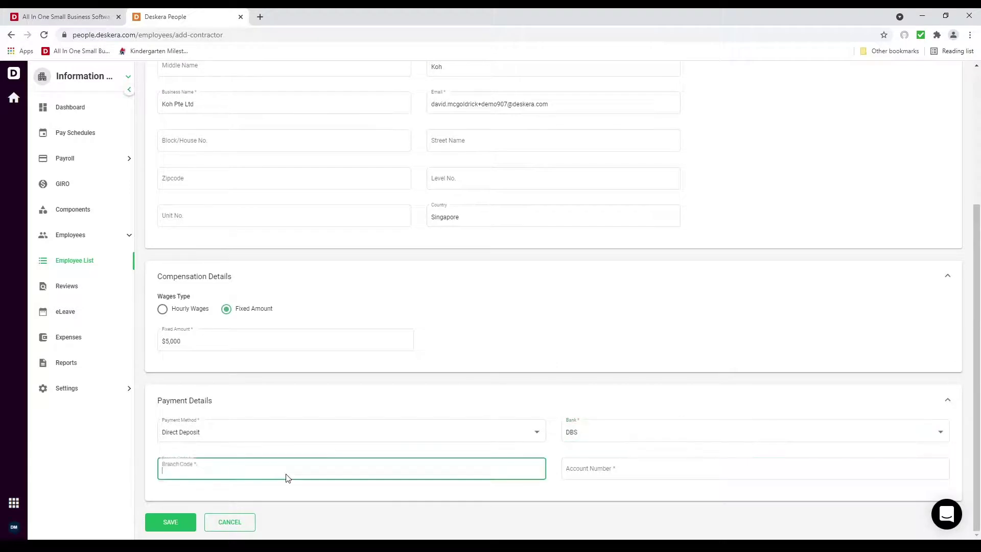
type("123")
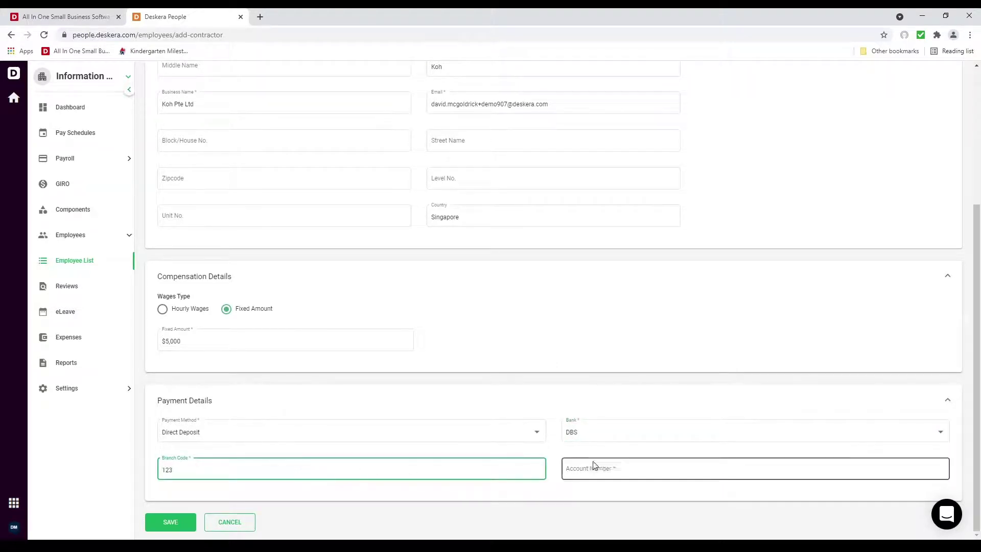
left_click(600, 467)
type("1231231")
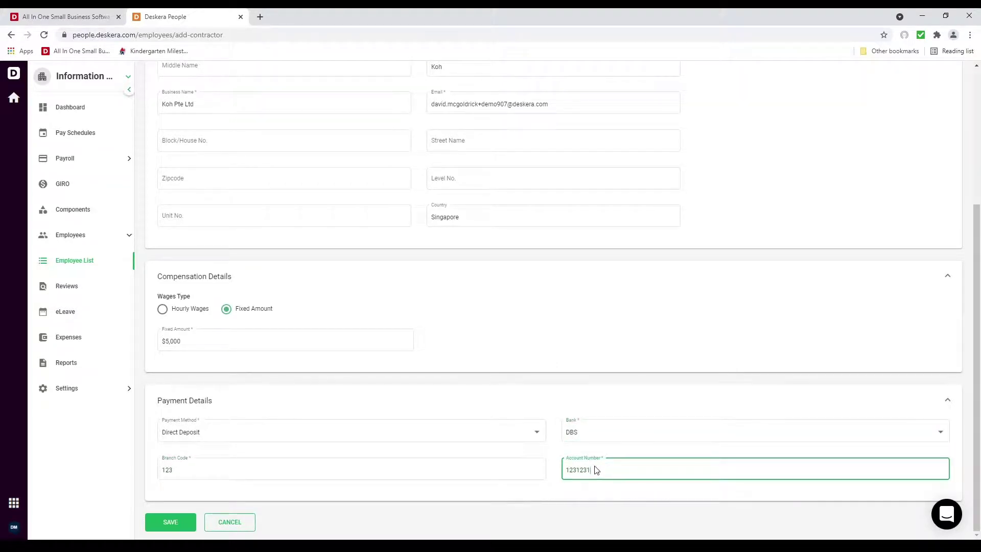
type("23")
left_click(170, 522)
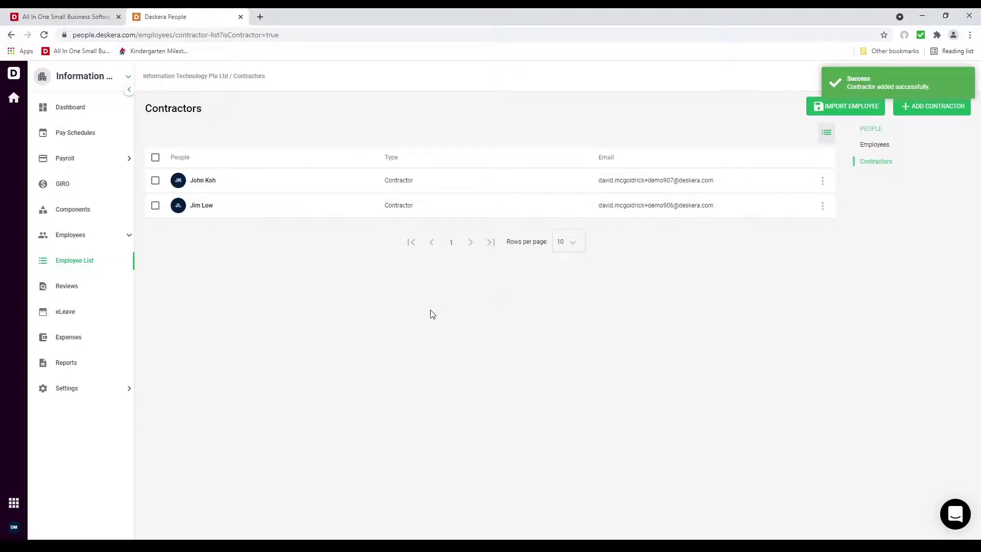
Go to Components, listing Allowance, Bonus, Commission, AWS and Reimbursement, and begin a new component
left_click(113, 210)
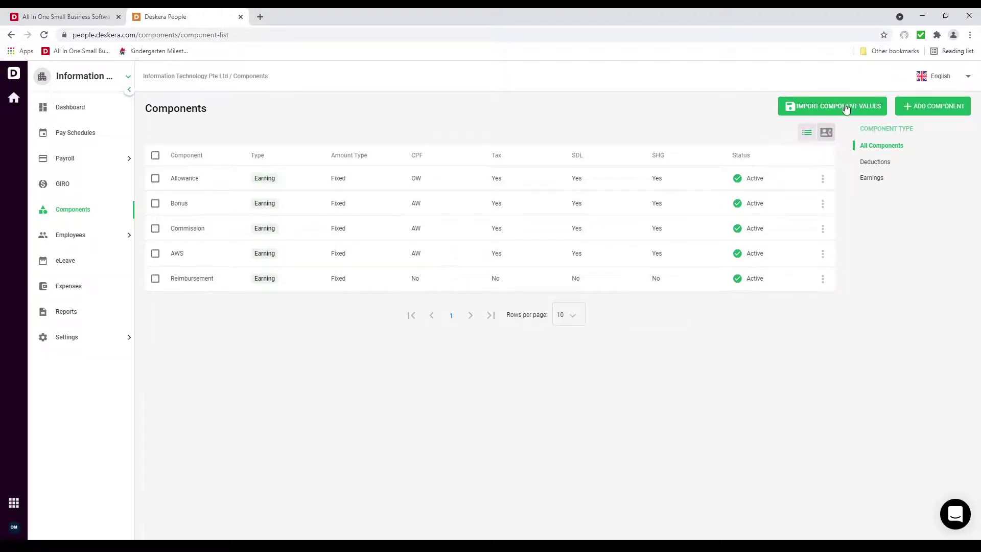
left_click(927, 110)
Make the Bonus an Earning component, trying Percentage of Basic Salary before reverting to Fixed
left_click(788, 152)
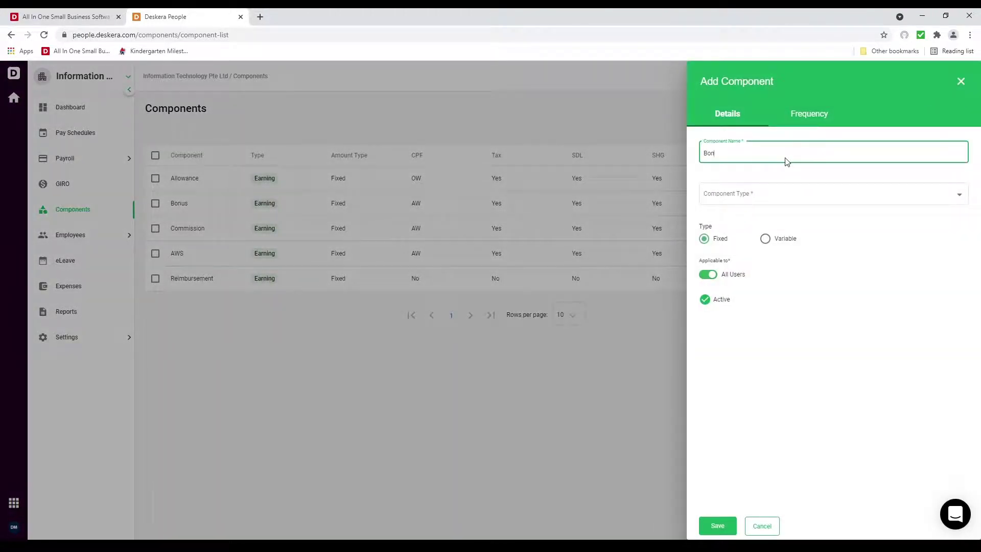
left_click(789, 194)
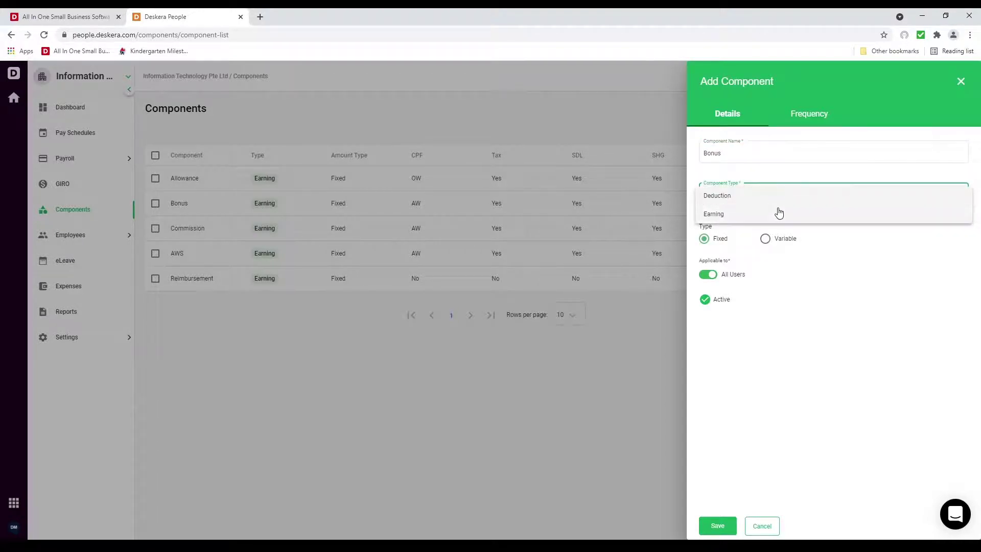
left_click(777, 213)
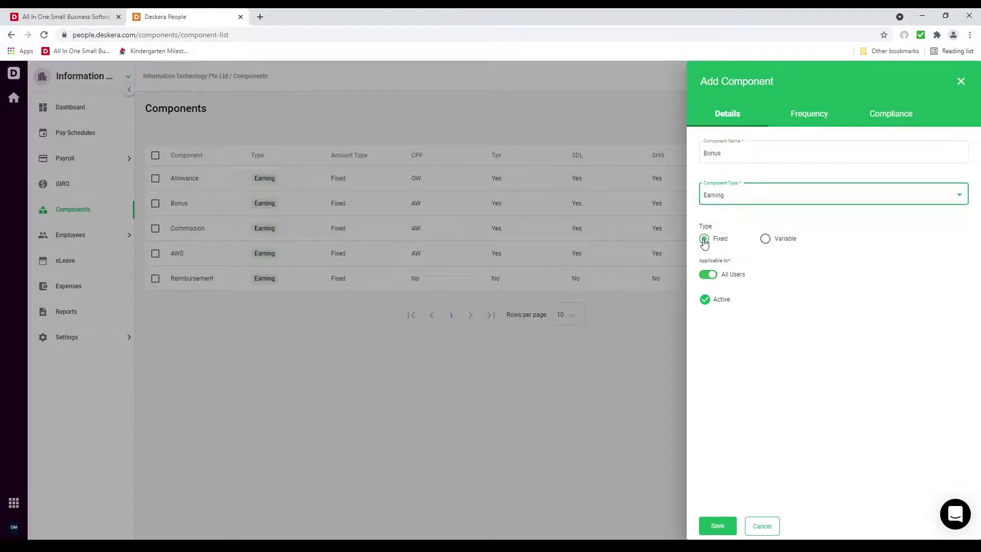
left_click(779, 240)
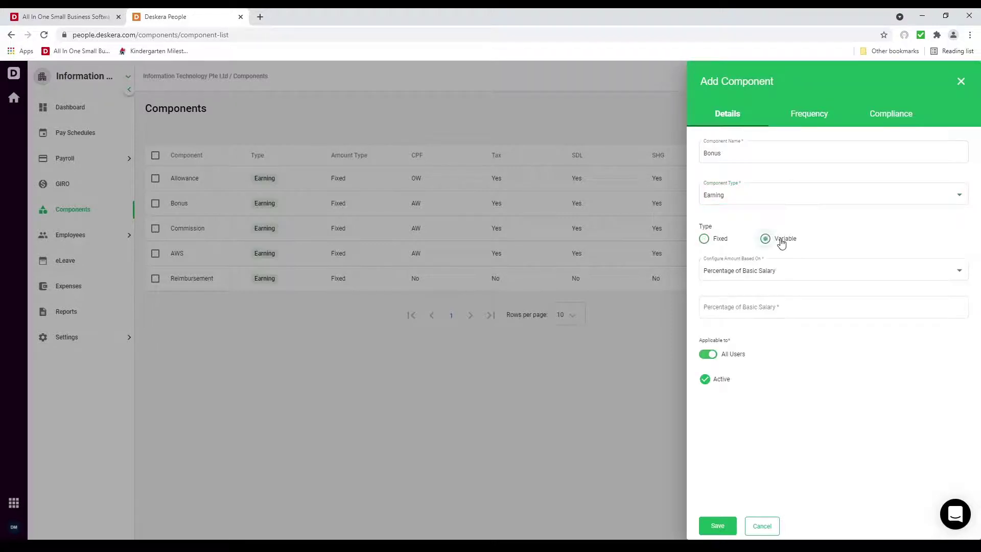
left_click(808, 274)
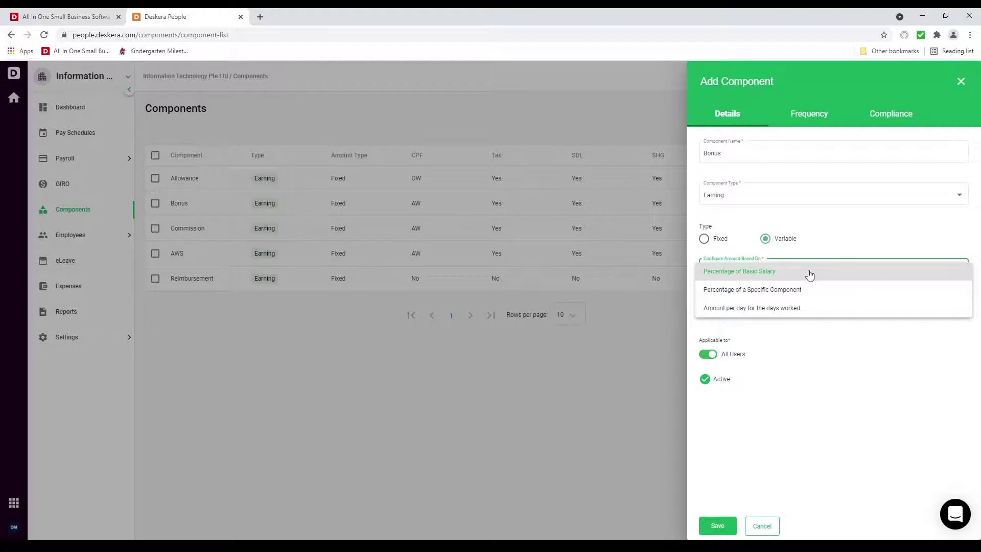
left_click(809, 276)
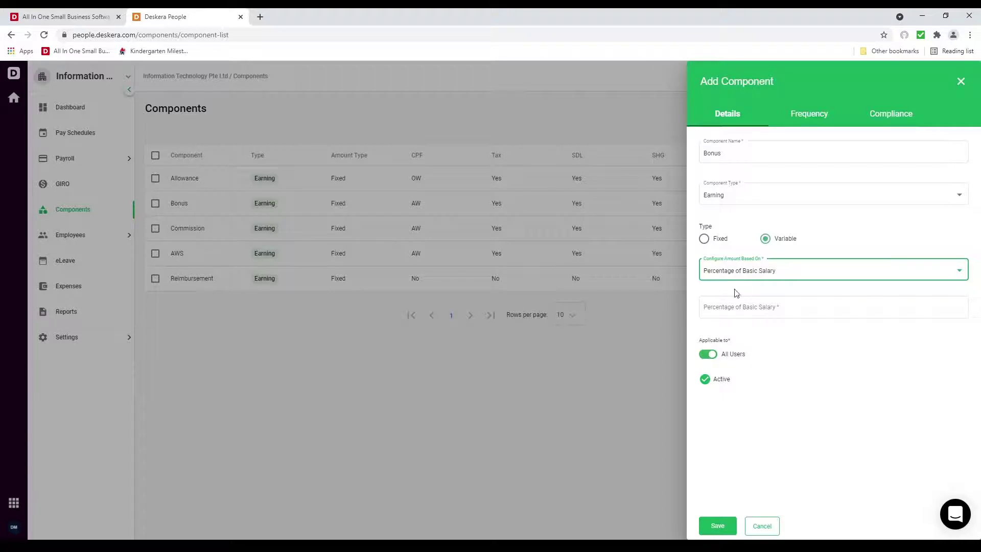
left_click(706, 238)
Review frequency (Every Payrun) and compliance settings, then close the form without saving
left_click(825, 112)
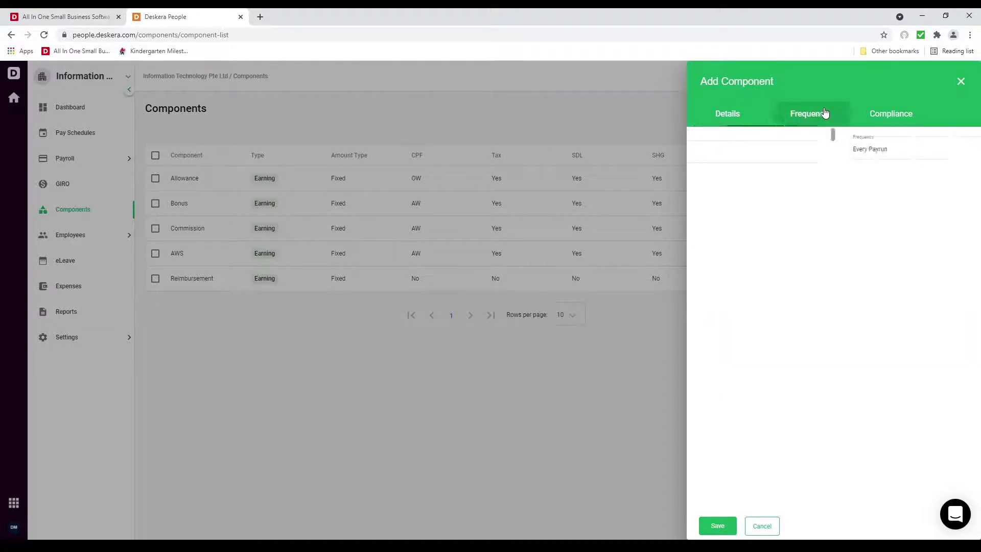
left_click(820, 151)
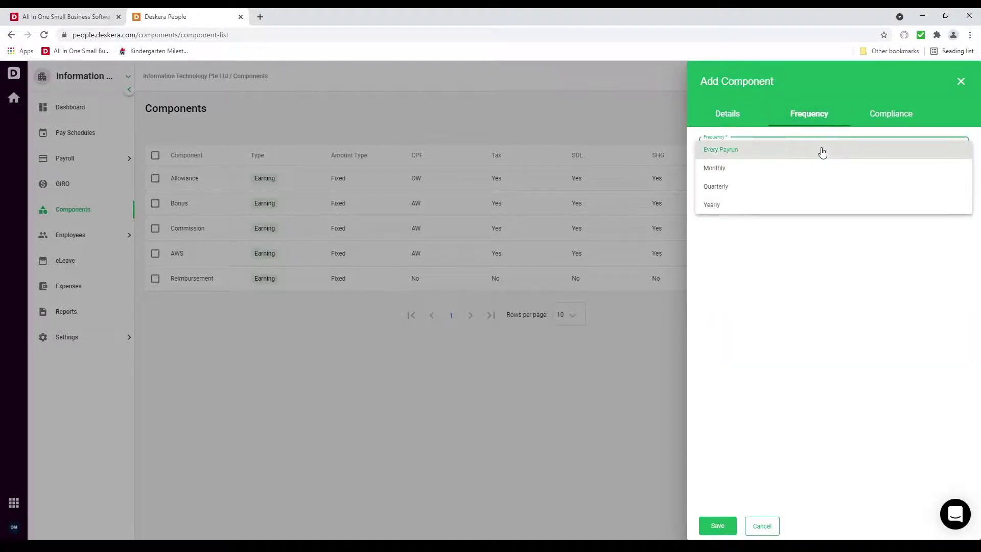
left_click(822, 152)
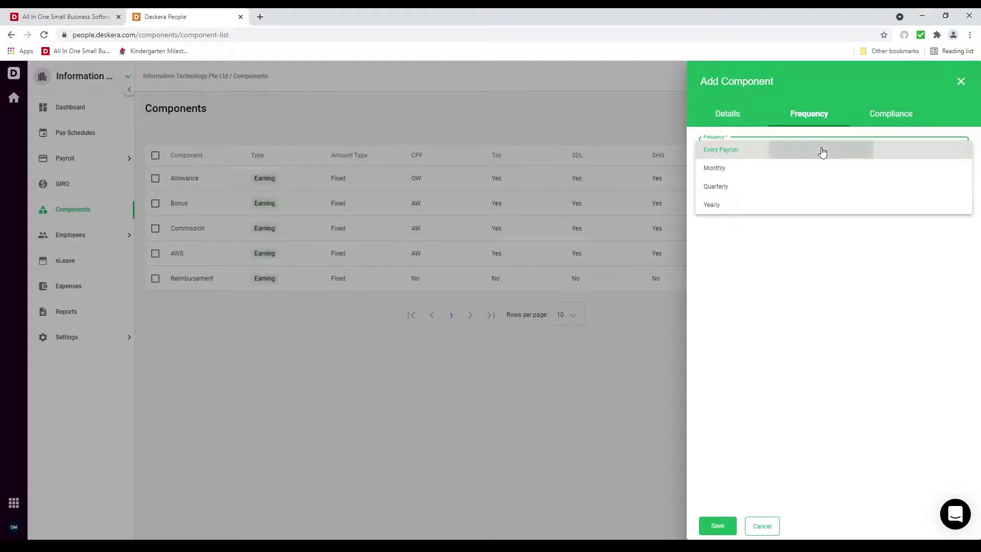
left_click(900, 118)
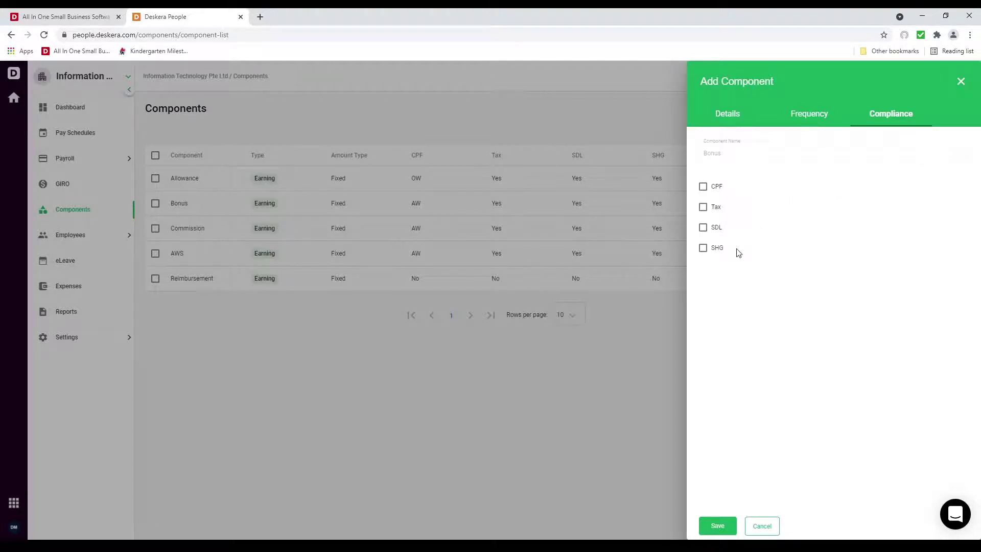
left_click(730, 117)
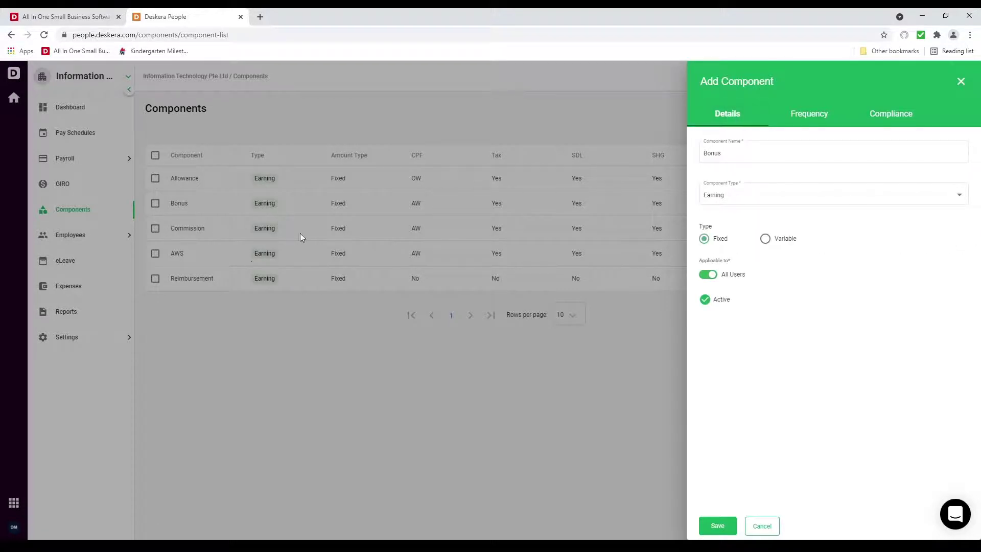
left_click(754, 530)
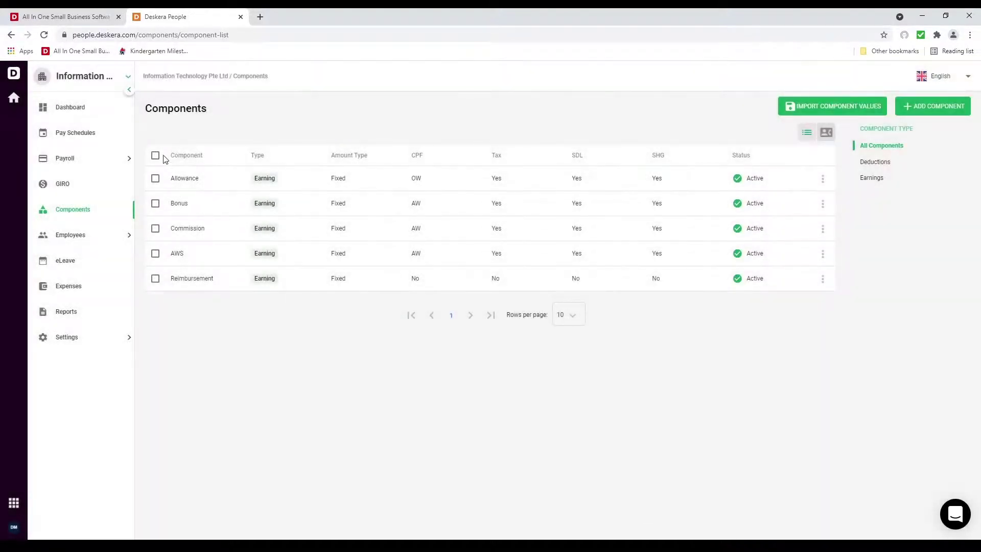
Add a pay schedule named Weekly with a Weekly pay period and a Monday–Friday work week
left_click(111, 142)
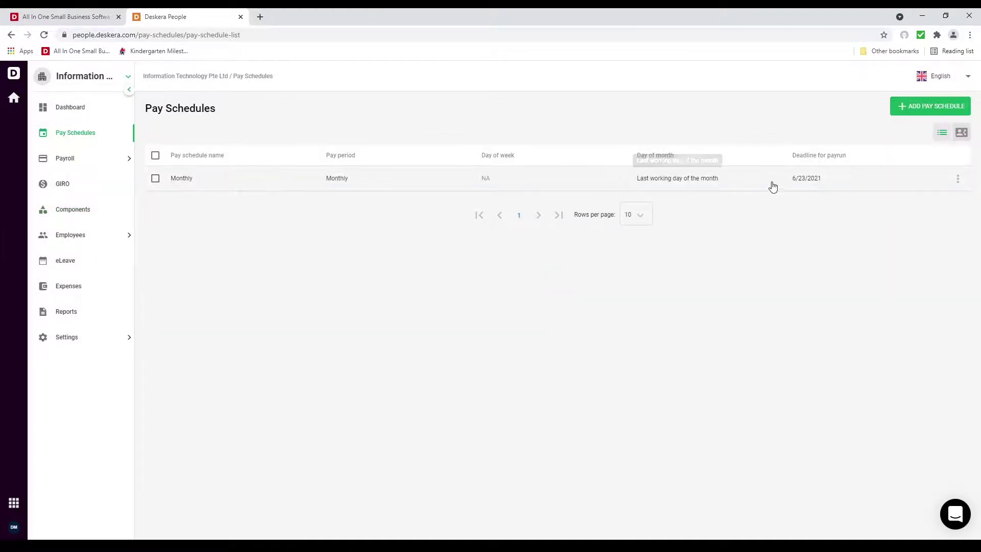
left_click(922, 113)
left_click(812, 129)
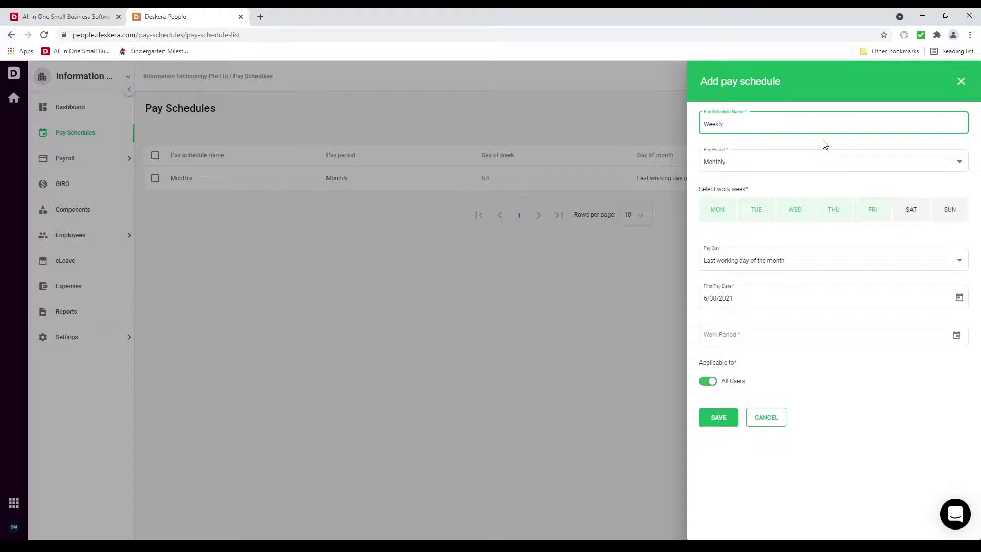
left_click(793, 163)
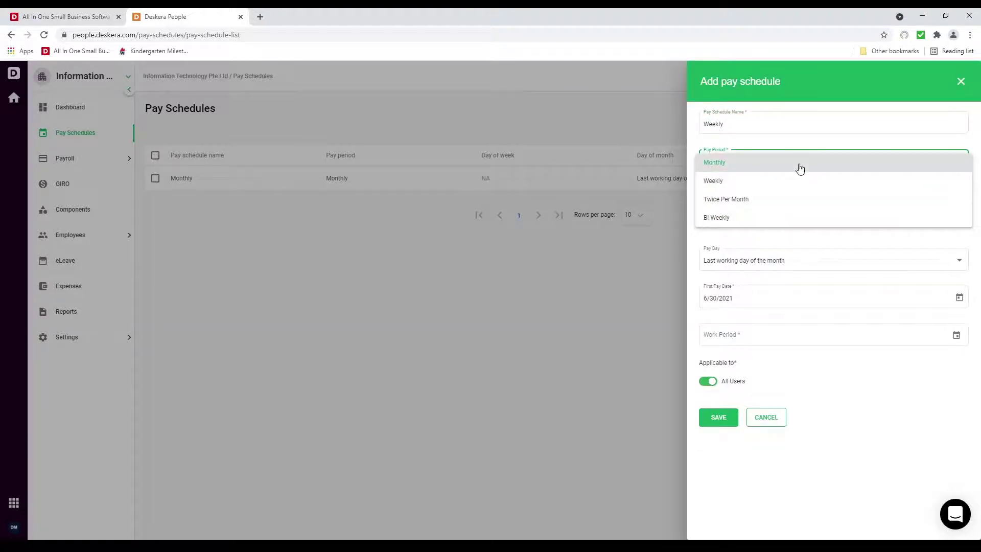
left_click(769, 181)
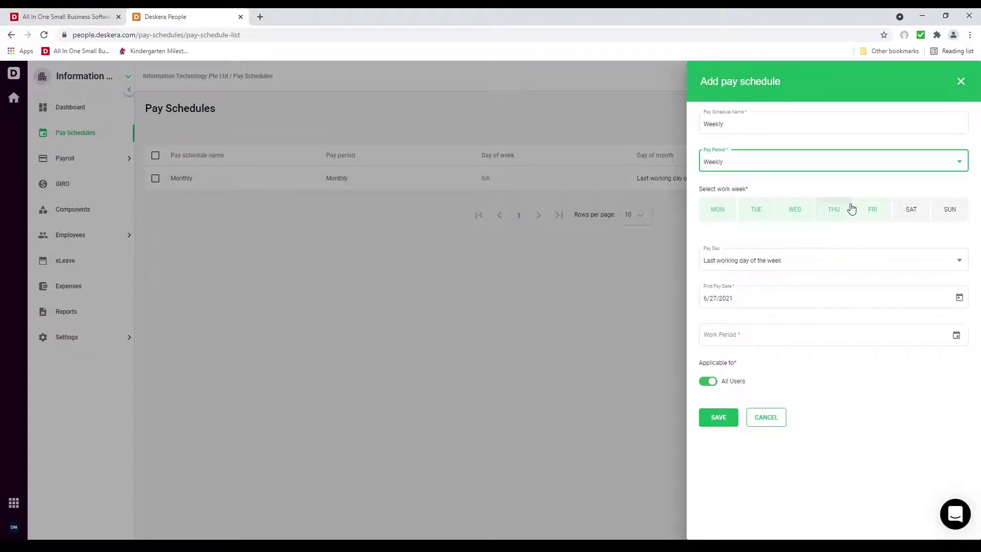
left_click(768, 210)
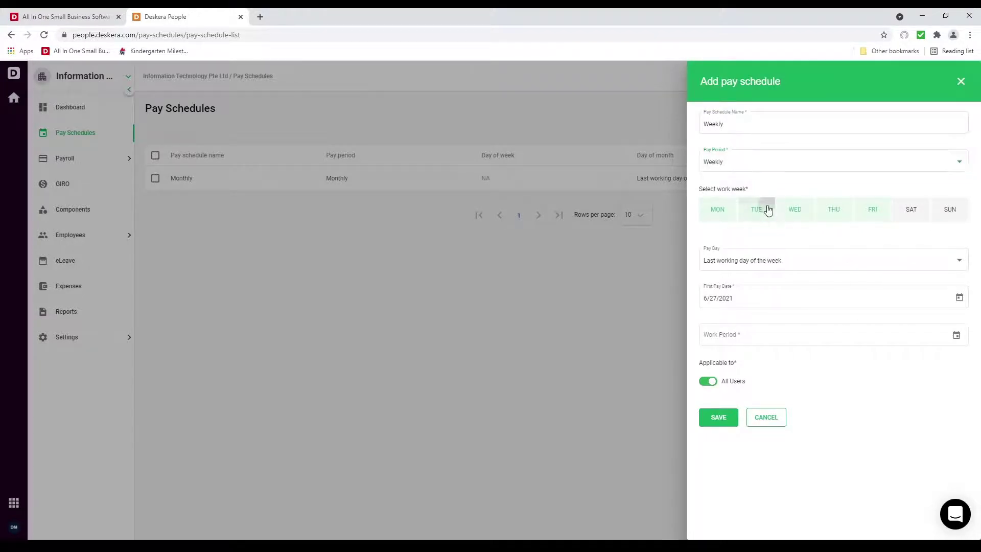
left_click(766, 210)
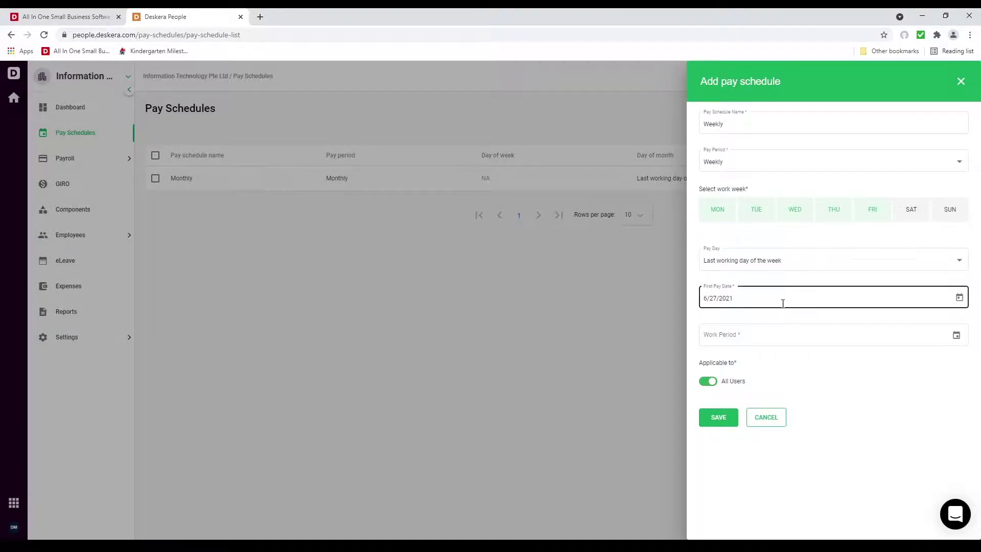
Set the schedule's work period from 27 June to 2 July 2021
left_click(956, 335)
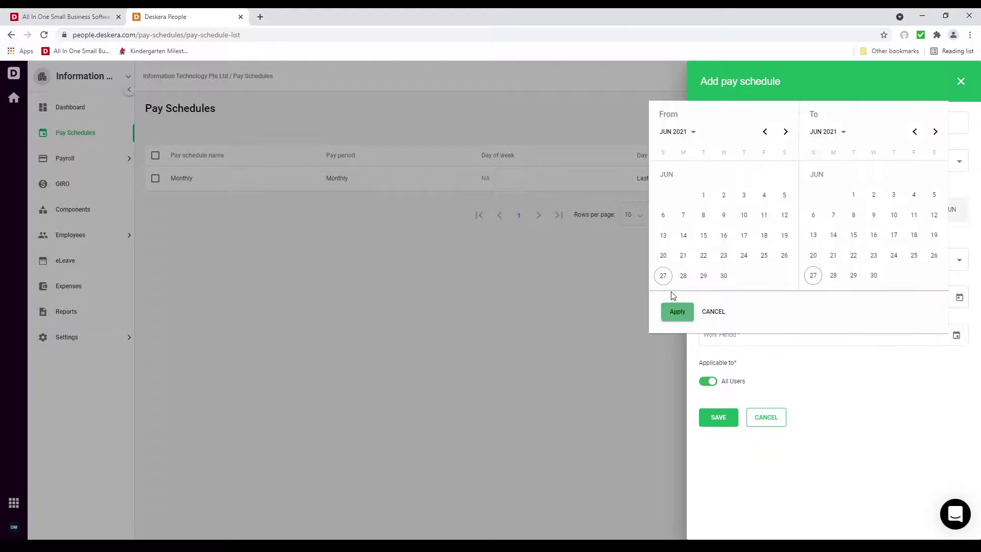
left_click(664, 278)
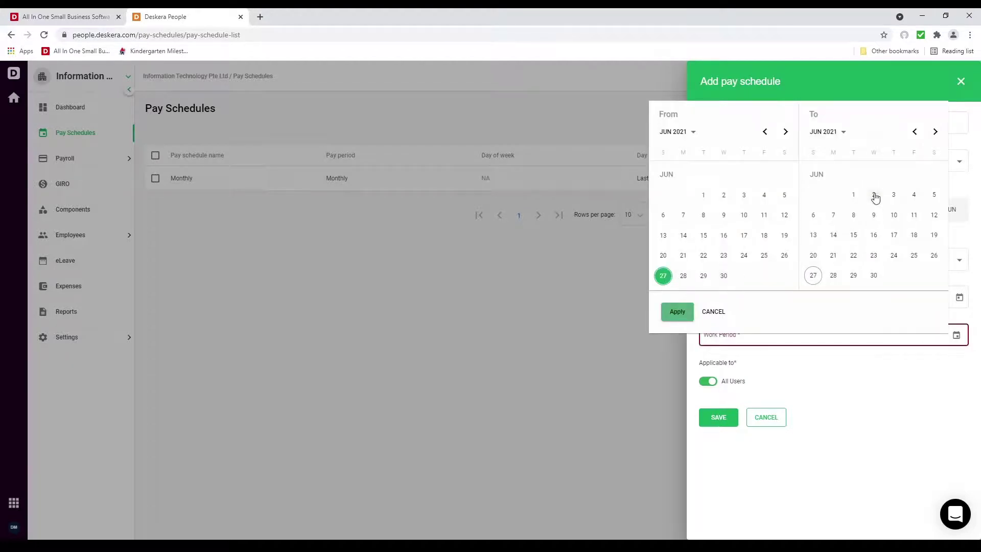
left_click(936, 133)
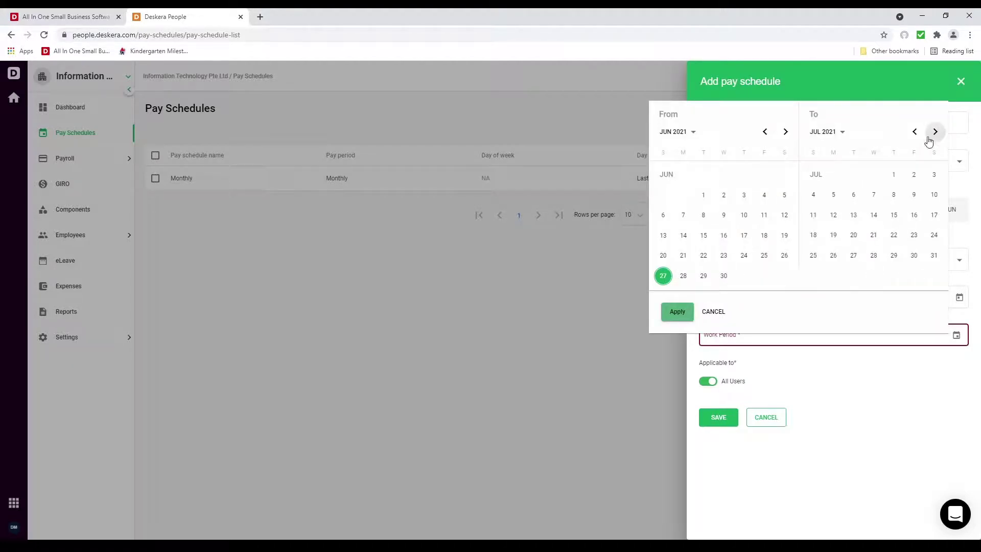
left_click(914, 175)
left_click(689, 311)
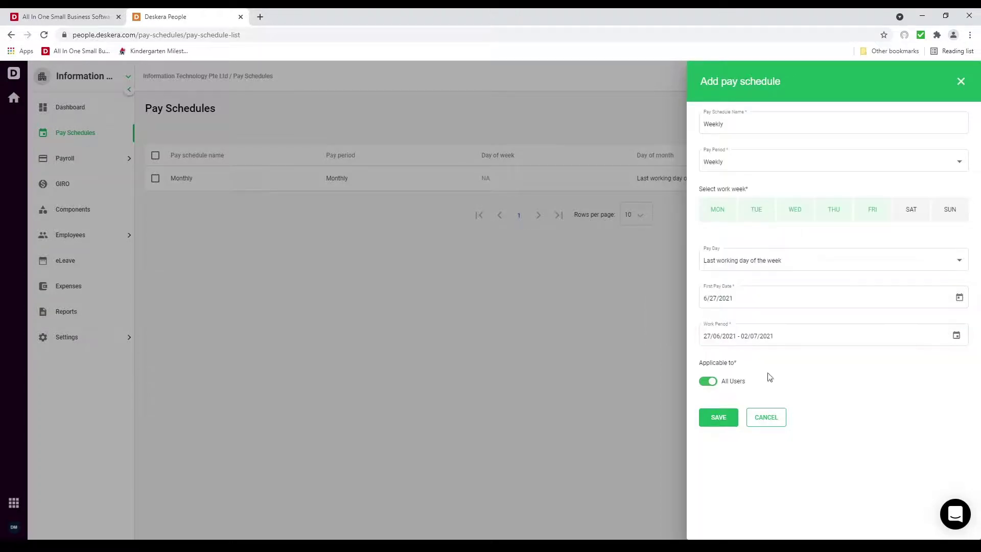
Turn off All Users, assign one employee, and save the Weekly schedule
left_click(709, 380)
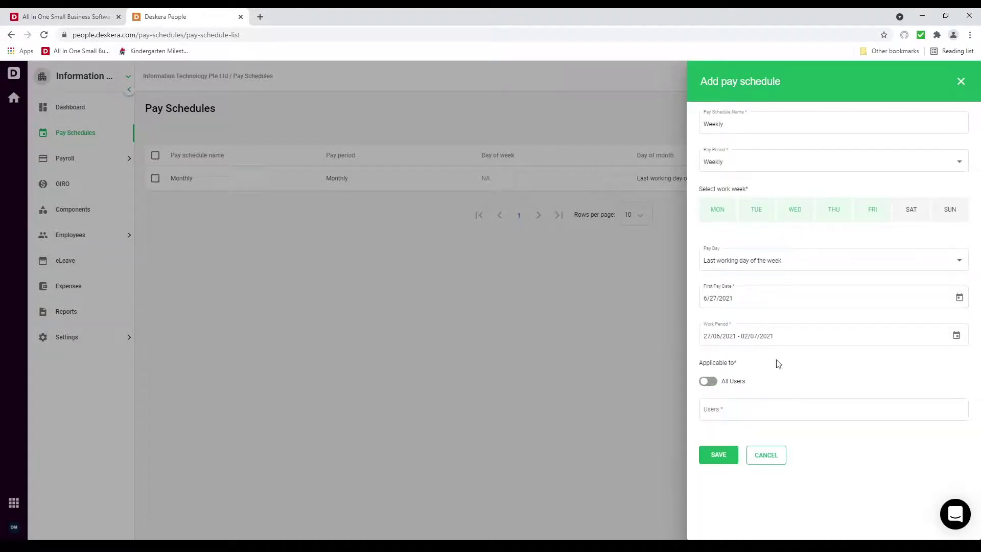
left_click(718, 453)
left_click(713, 409)
left_click(728, 327)
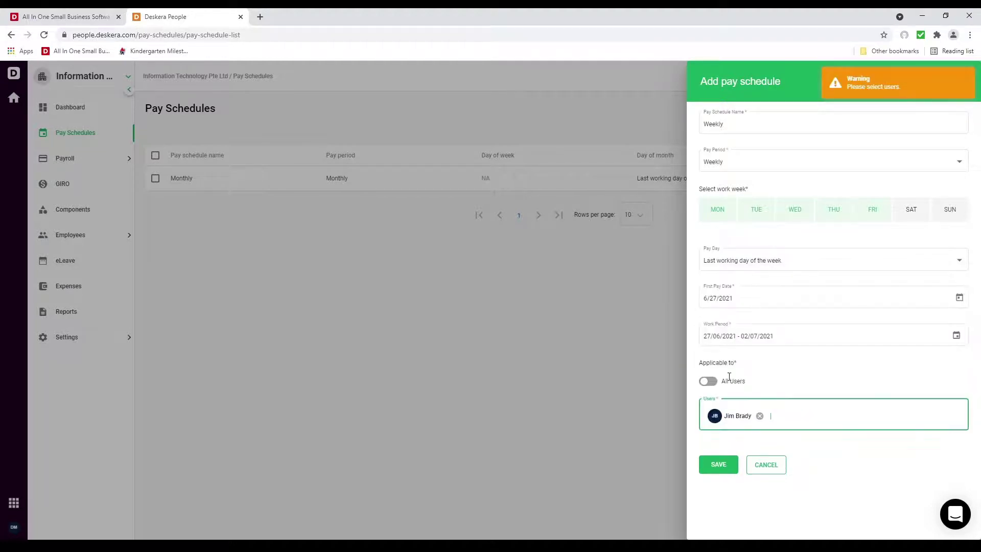
left_click(723, 461)
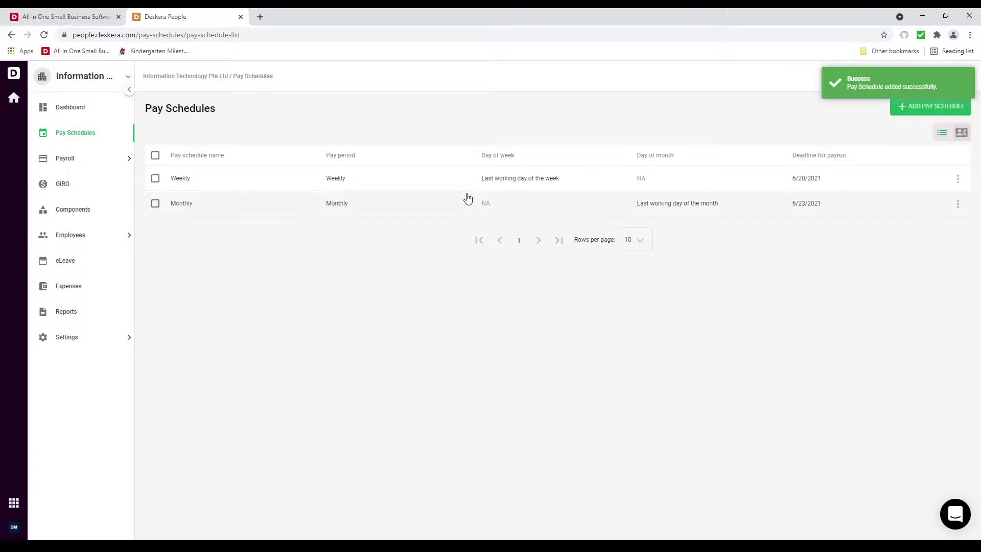
Start a new payrun under Payroll using the Monthly pay schedule
left_click(92, 159)
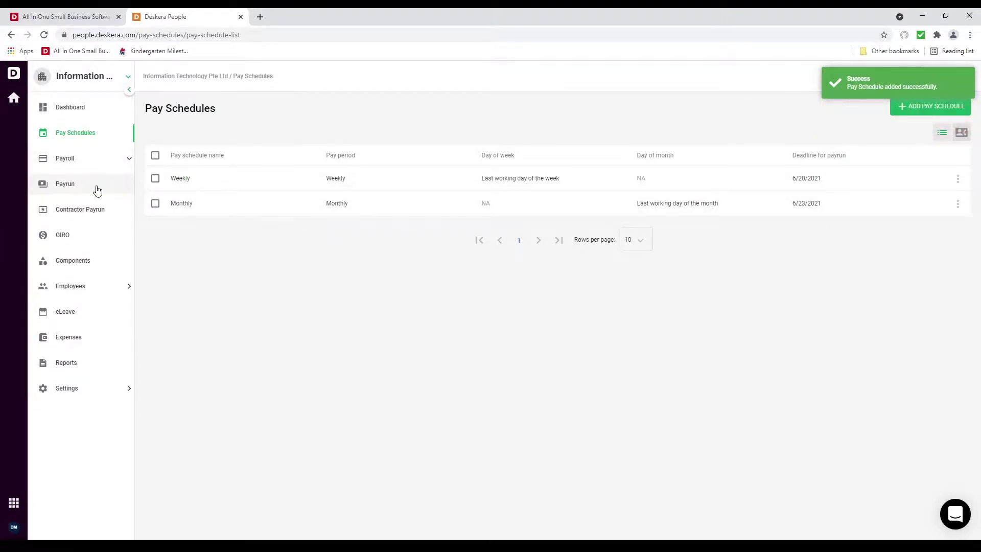
left_click(96, 185)
left_click(934, 106)
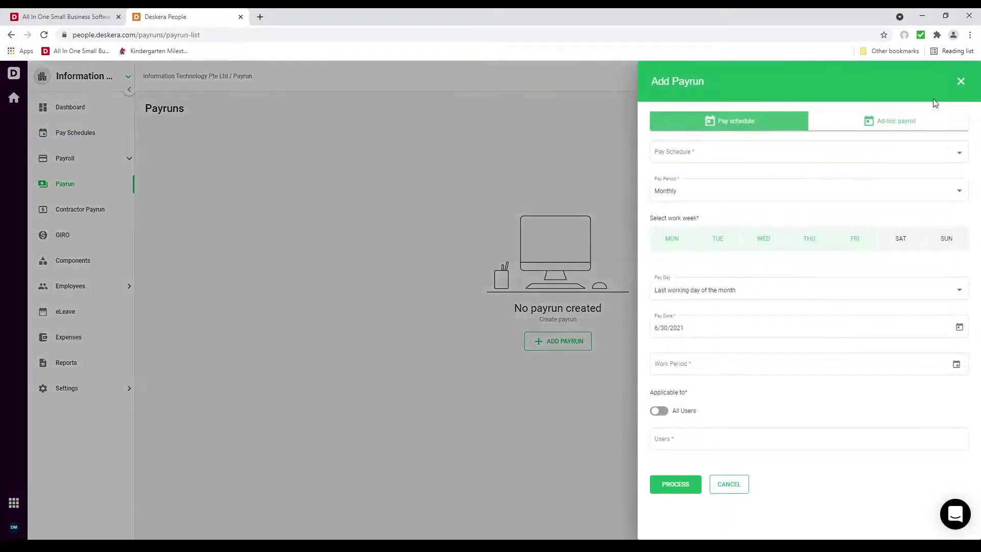
left_click(761, 155)
left_click(756, 168)
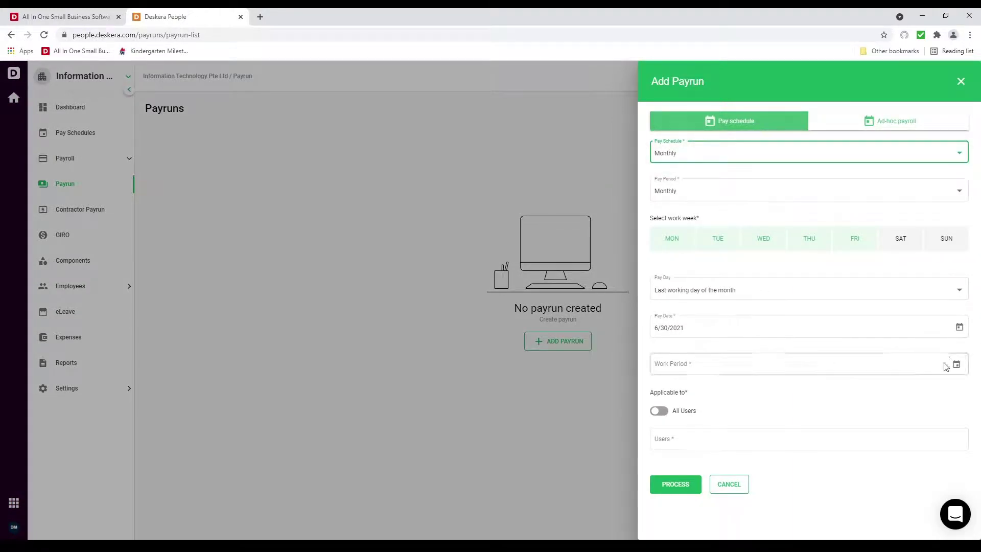
Set the payrun work period to 1–30 June 2021, include all users, and process it
left_click(956, 365)
left_click(679, 224)
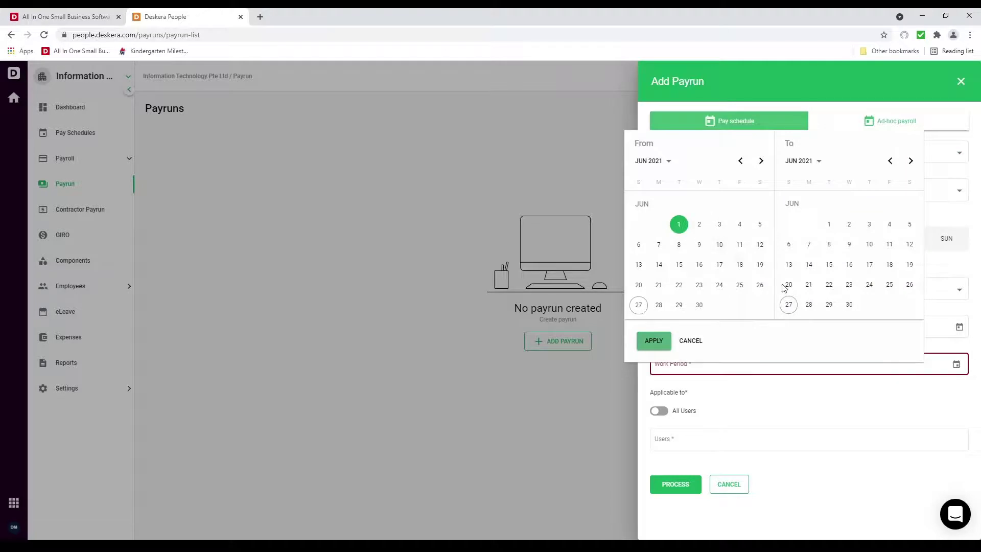
left_click(848, 305)
left_click(653, 340)
left_click(659, 411)
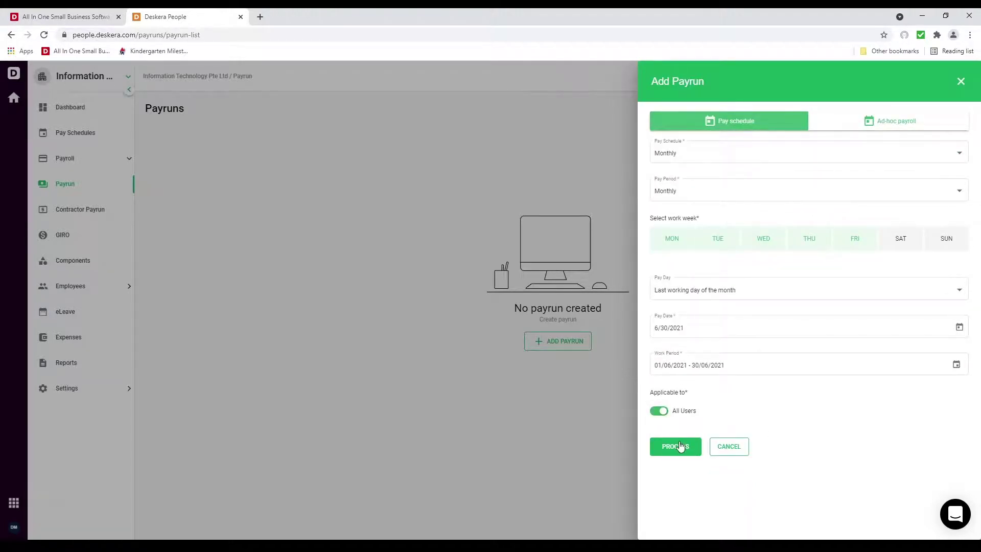
left_click(679, 446)
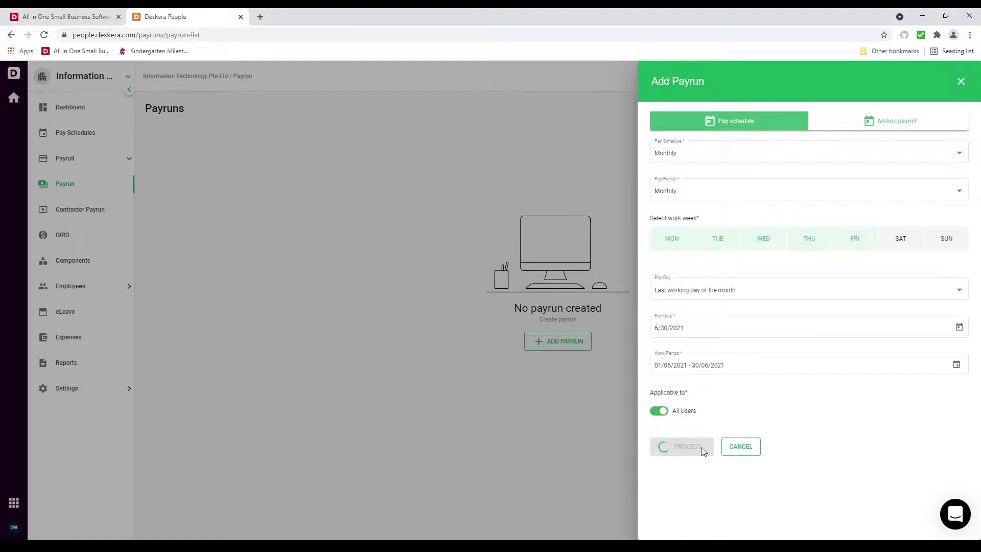
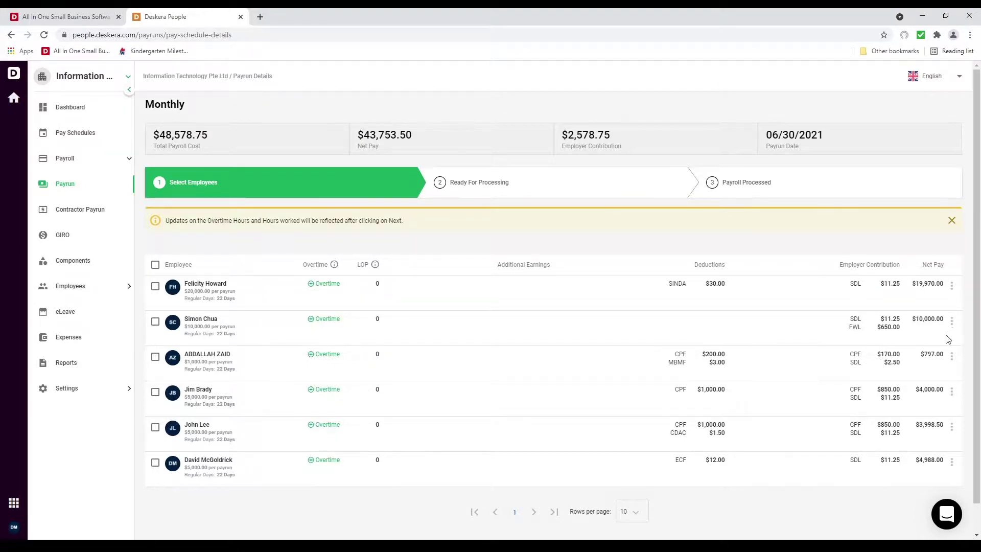
Change the first employee's overtime to 10 hours at 4 OT, totalling $4,102.40
left_click(318, 289)
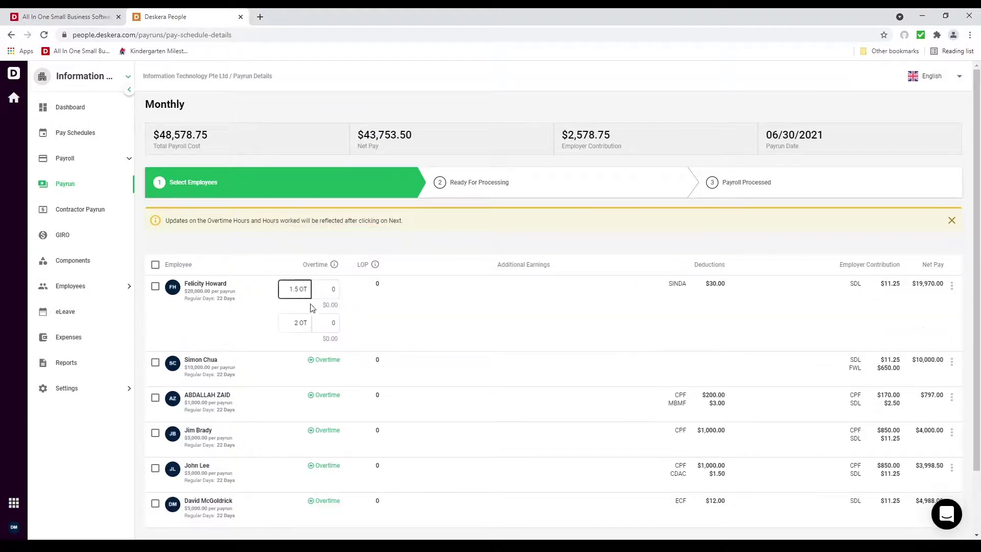
left_click(300, 320)
key("BackSpace")
type("4")
key("Tab")
left_click(957, 317)
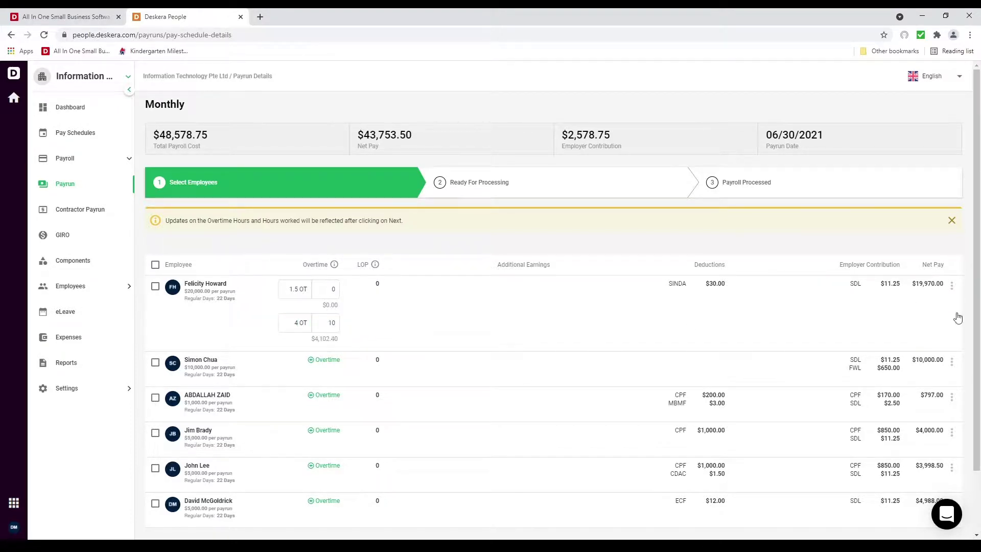
left_click(951, 363)
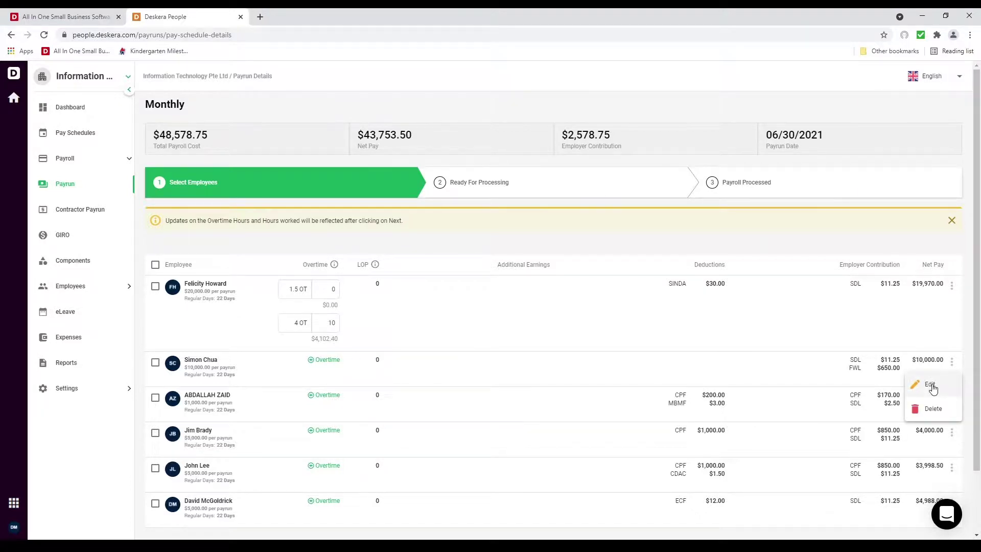
Clear the Loss of Pay value in the second employee's payroll details
left_click(931, 385)
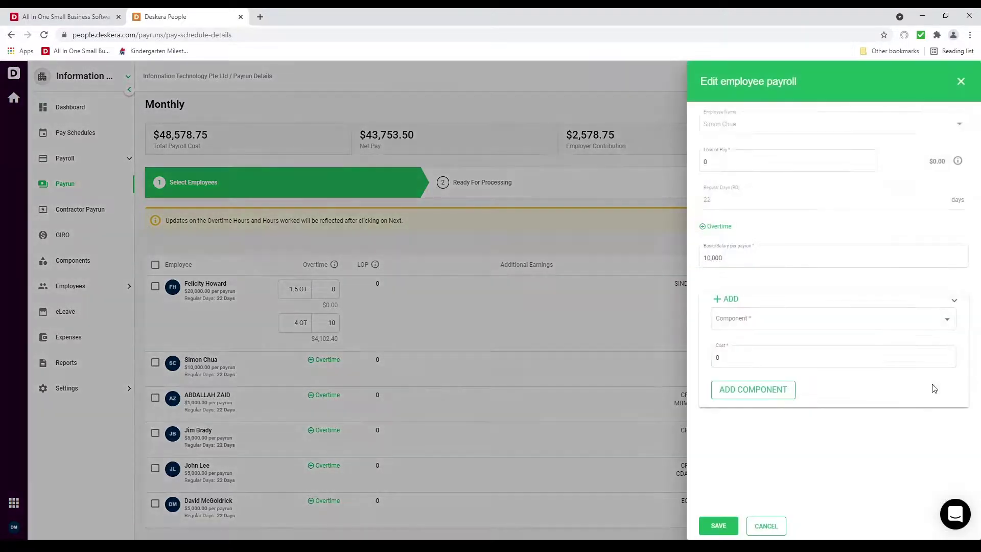
left_click(718, 161)
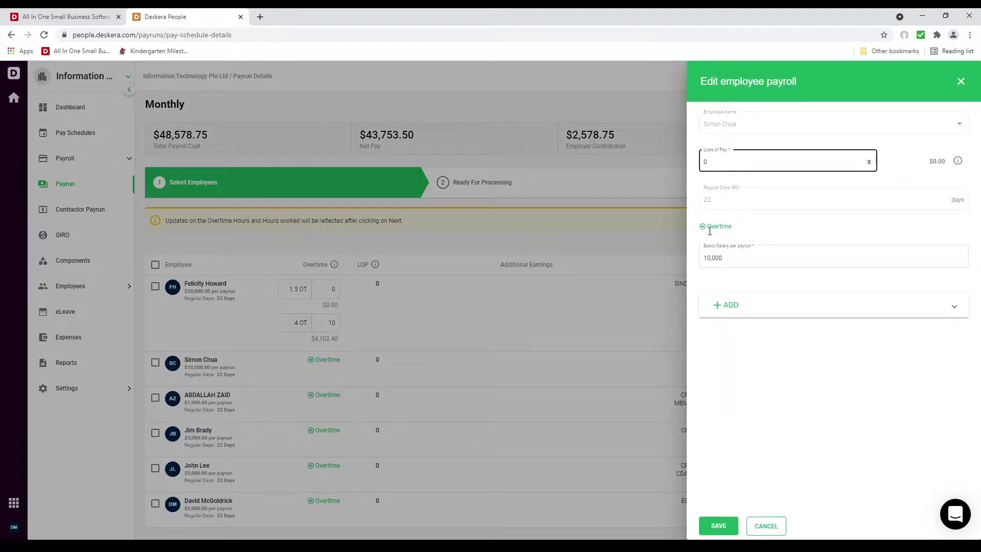
key("BackSpace")
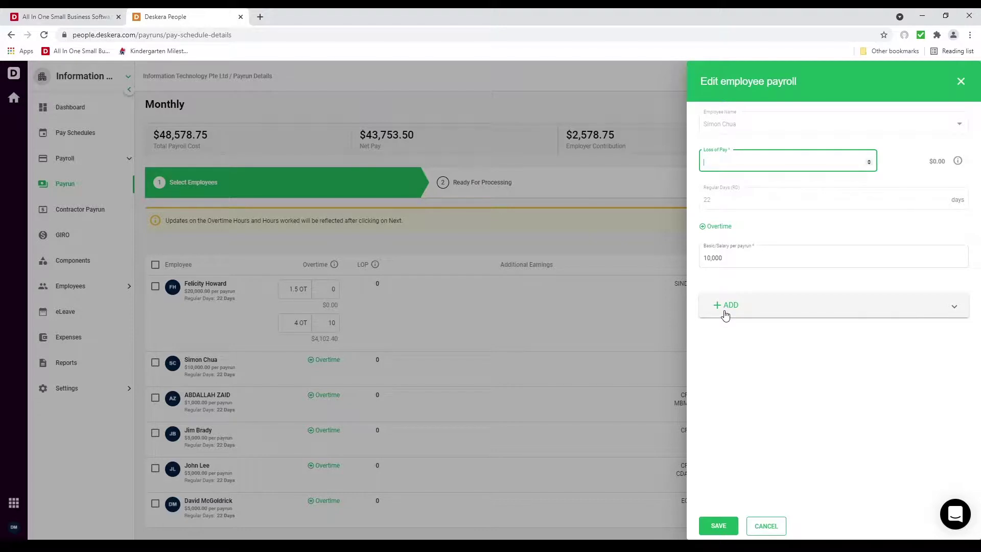
Add a $500.00 Bonus component to the second employee's earnings and save
left_click(725, 311)
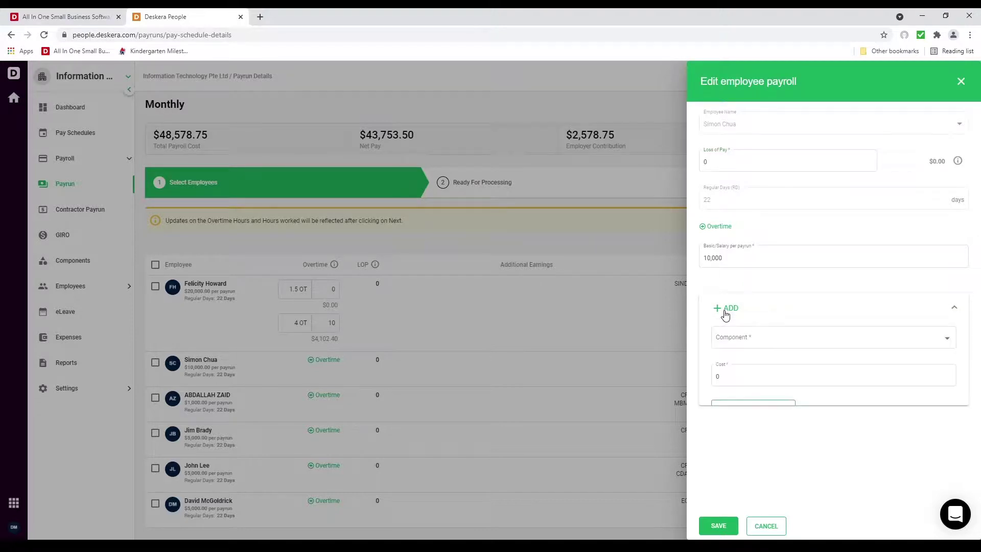
left_click(746, 342)
left_click(747, 342)
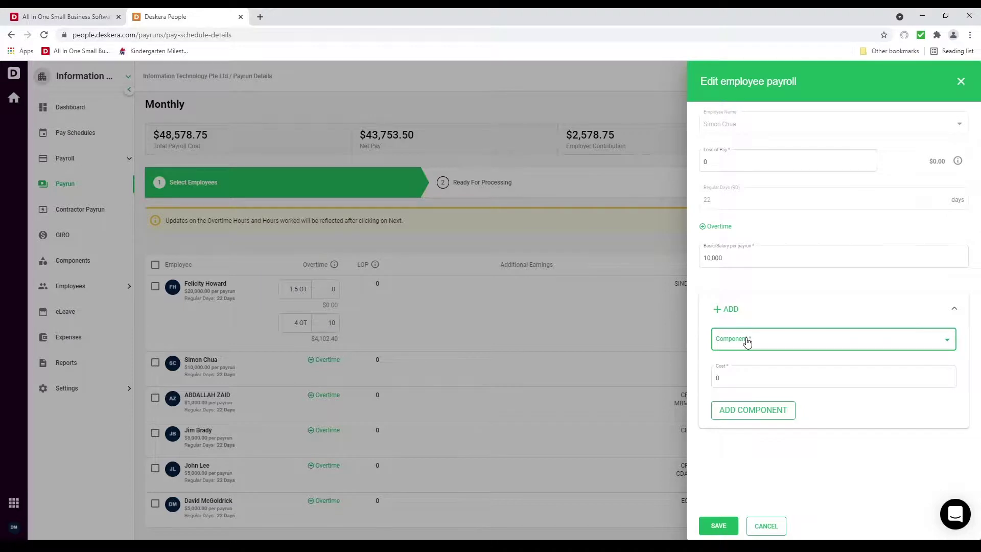
left_click(830, 349)
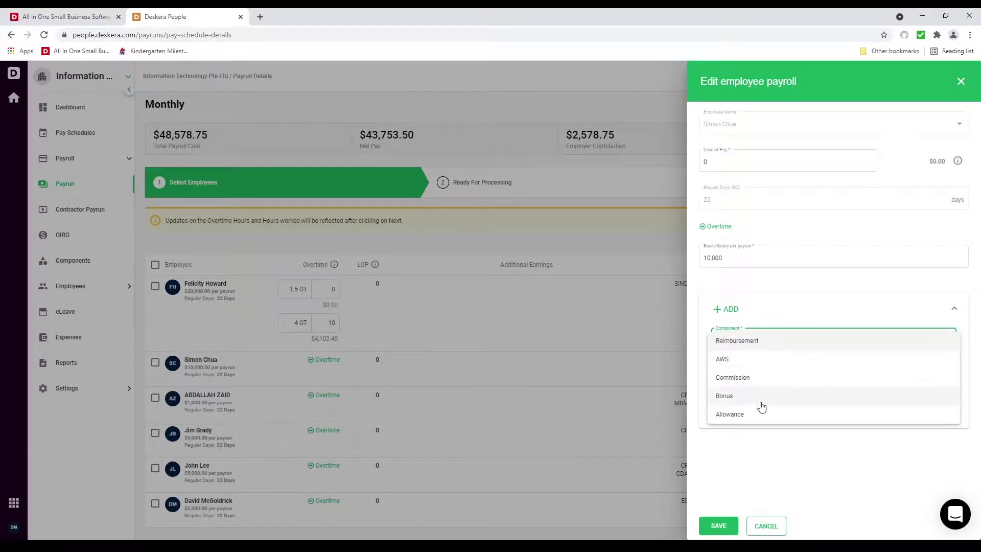
left_click(754, 402)
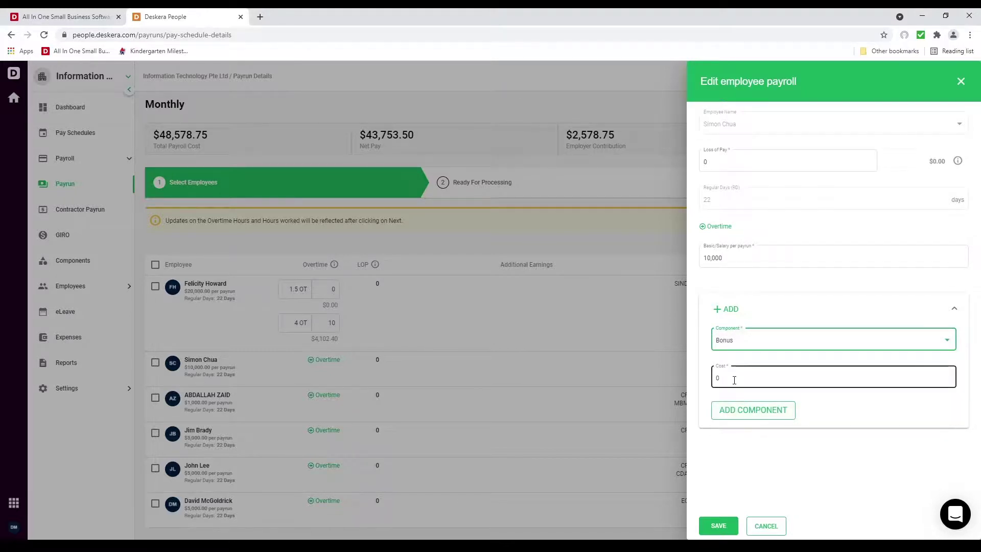
left_click(734, 380)
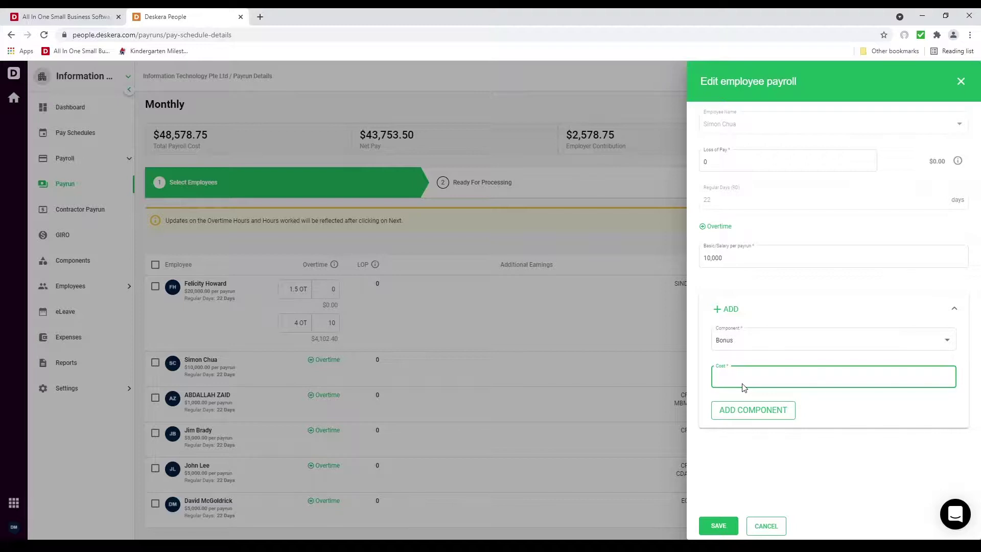
left_click(750, 414)
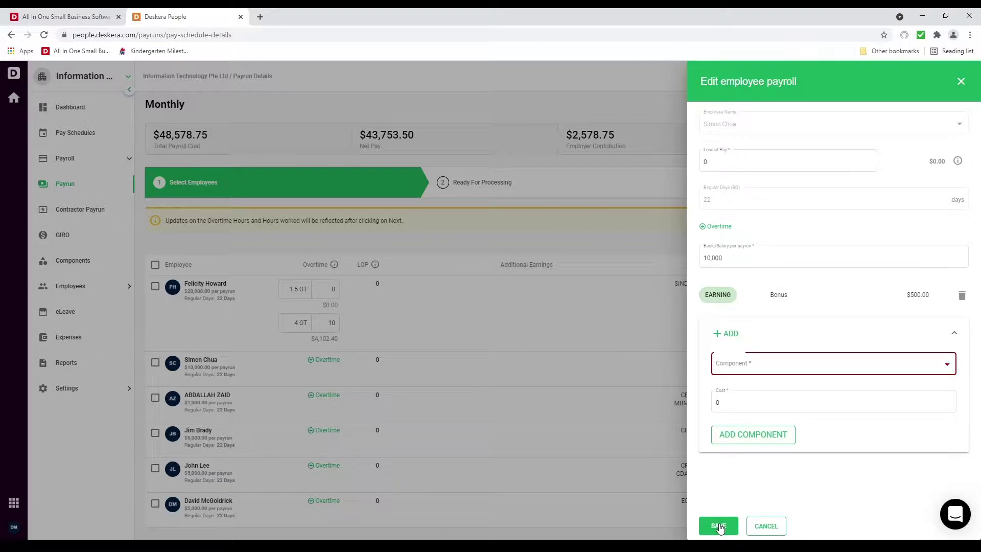
left_click(719, 526)
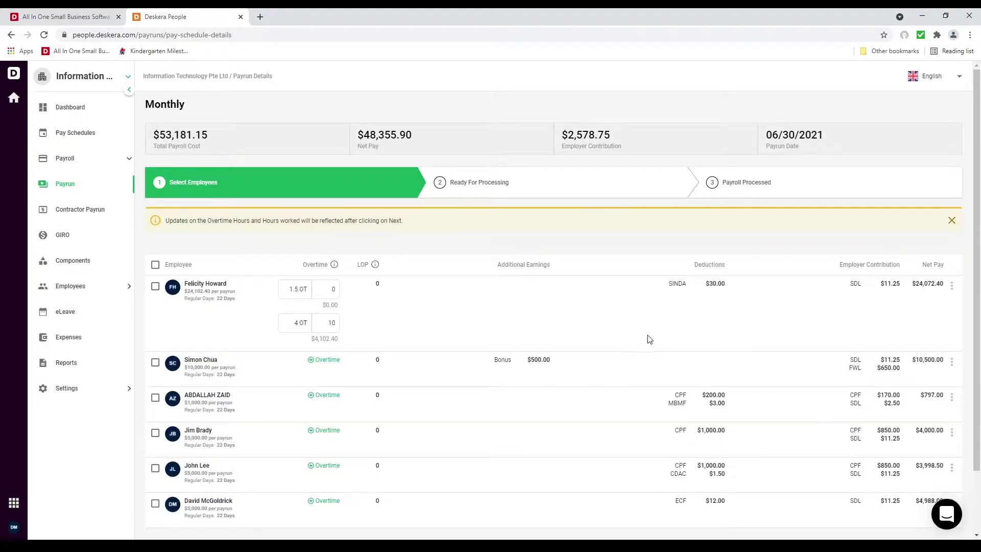
scroll(644, 347, "down", 2)
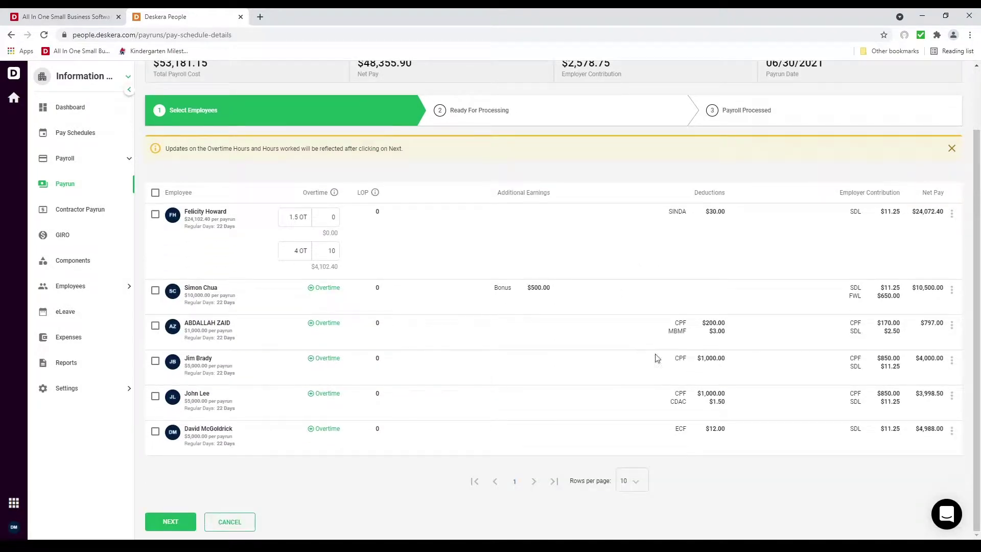
Process the June 2021 Monthly payroll, review its summary, and finalize it at $53,181.15
left_click(165, 521)
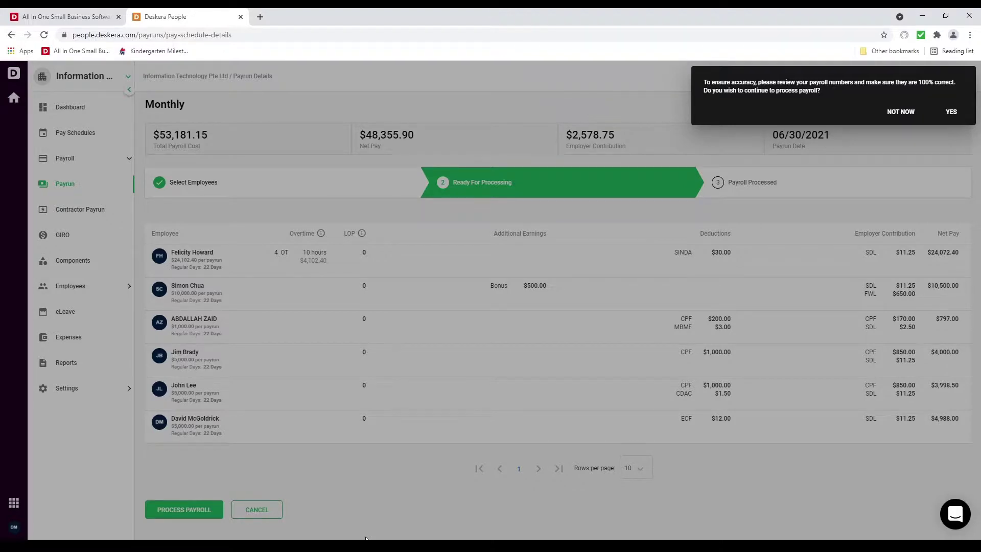
left_click(952, 111)
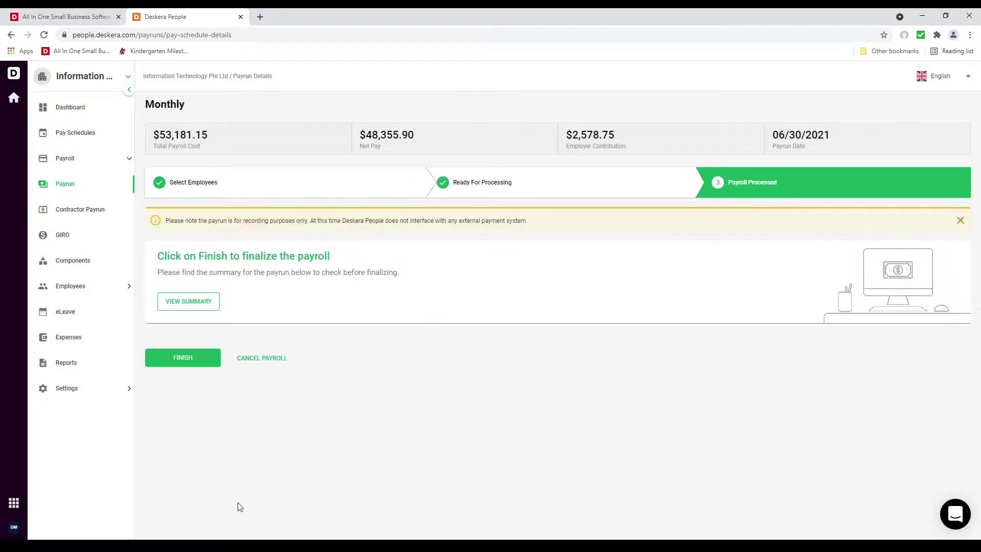
left_click(204, 301)
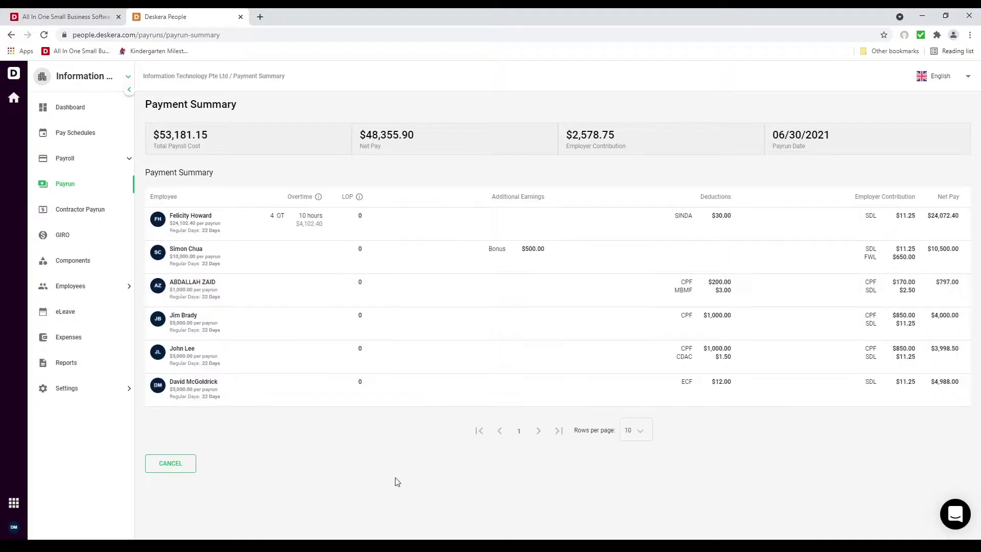
left_click(181, 466)
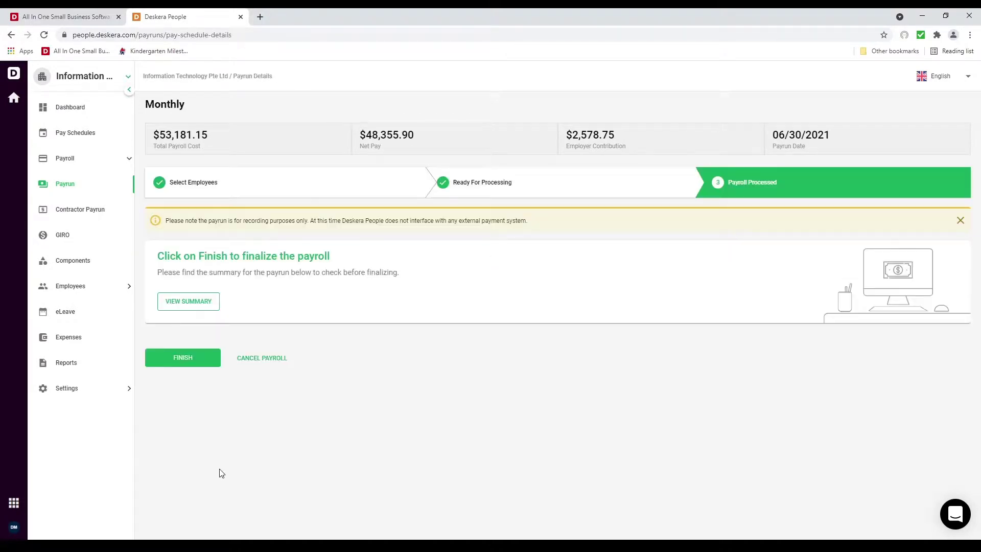
left_click(192, 362)
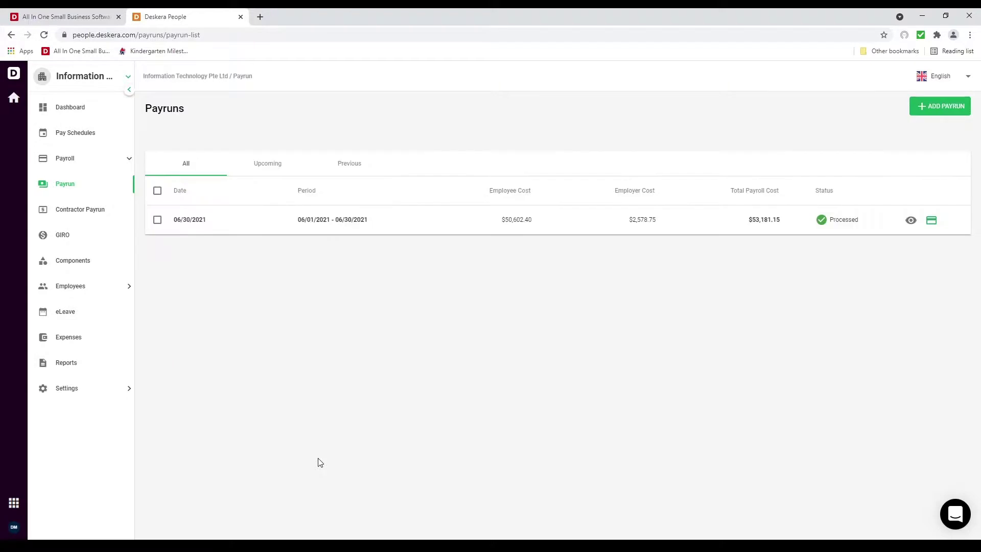
left_click(909, 220)
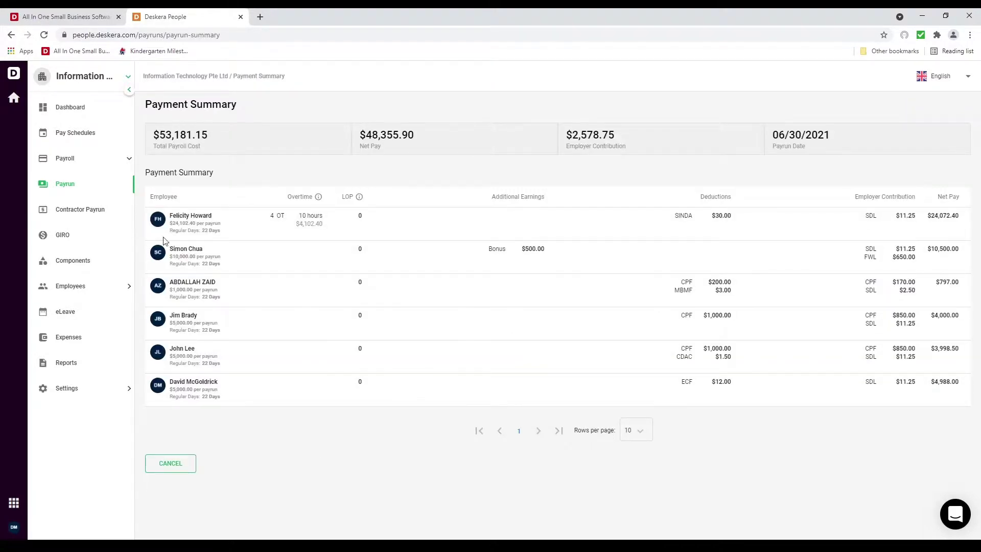
left_click(71, 186)
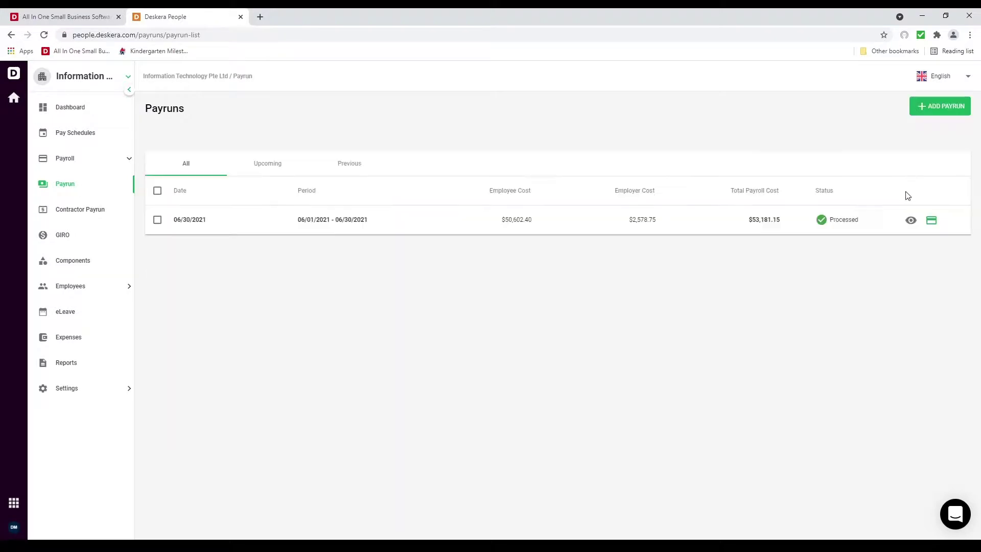
Set up the GIRO payment from DBS with batch ID 1 and the company's account number
left_click(932, 224)
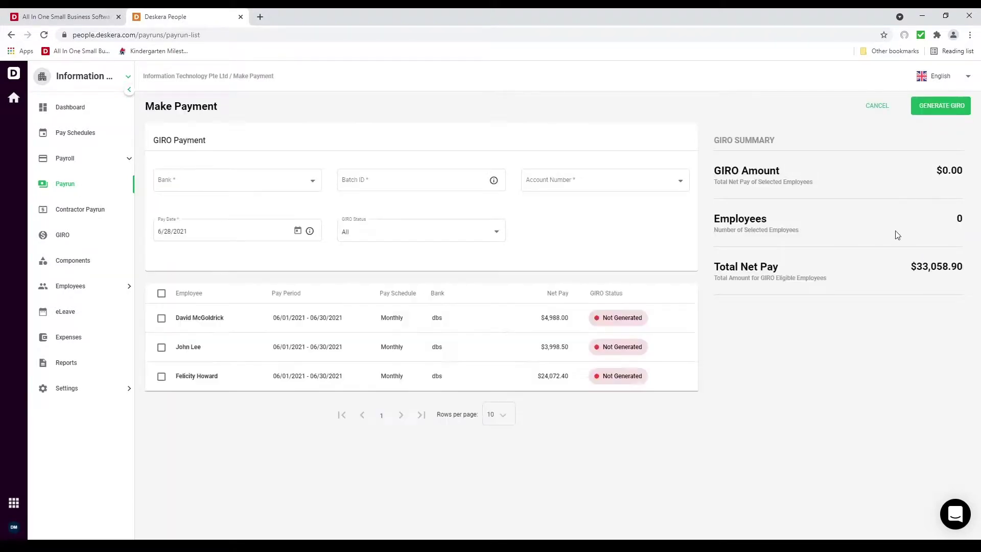
left_click(309, 179)
left_click(298, 181)
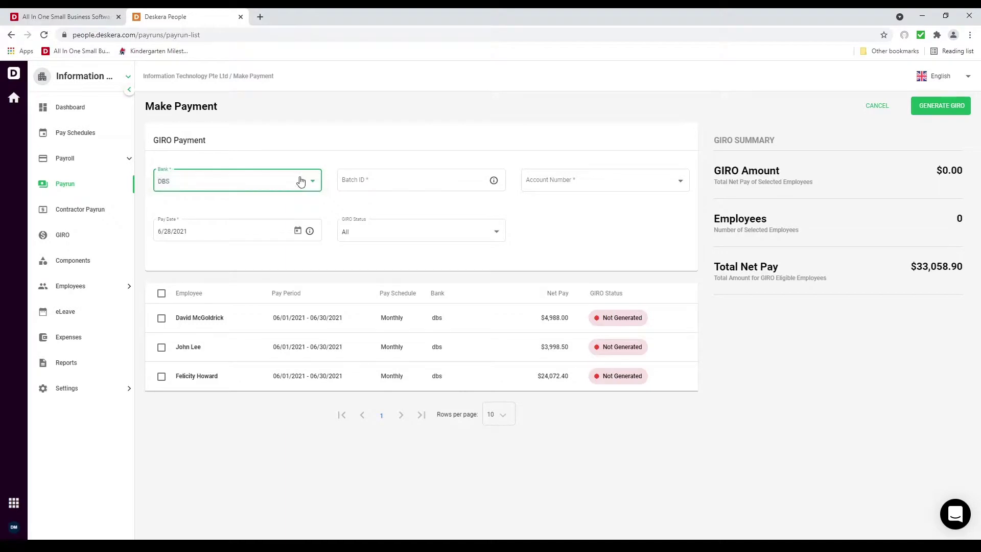
mouse_move(494, 183)
left_click(459, 184)
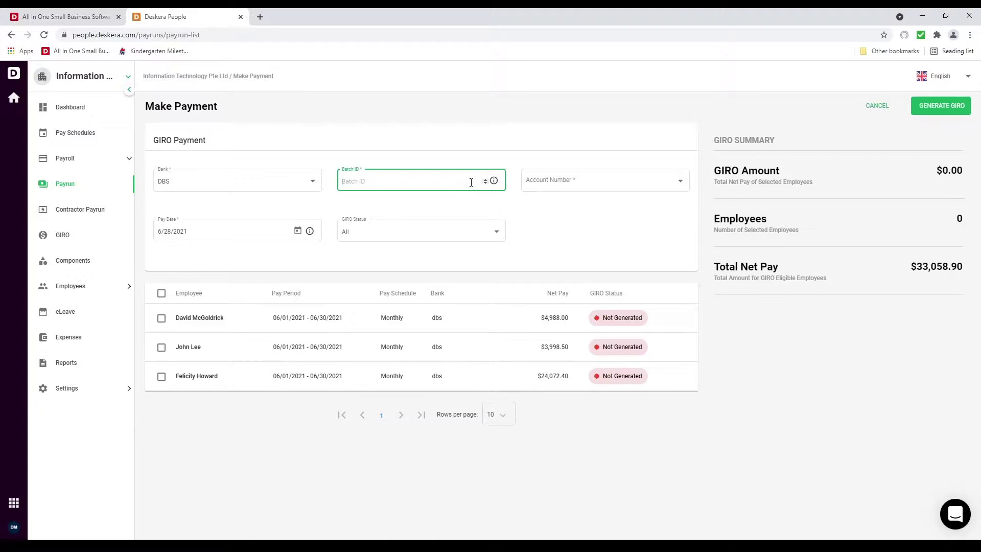
left_click(485, 179)
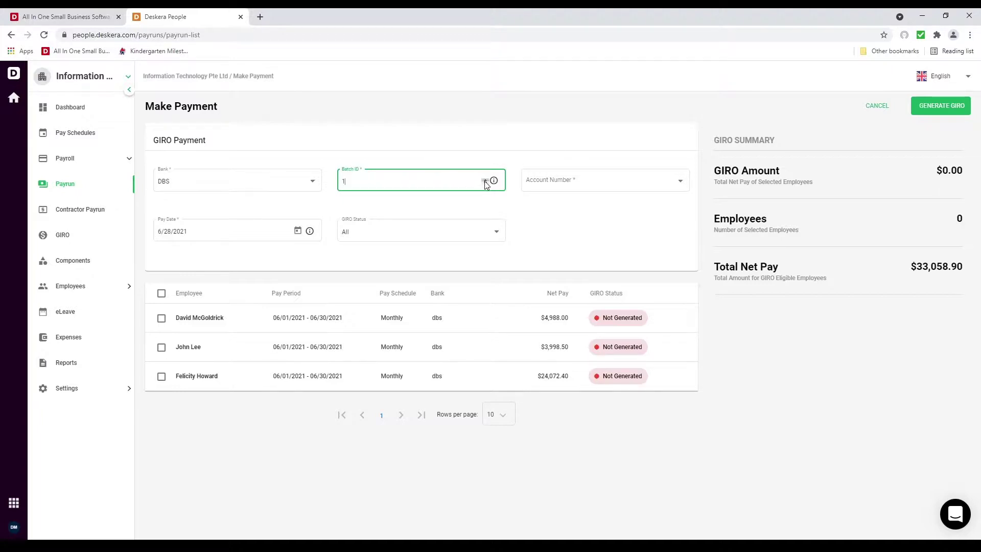
left_click(567, 188)
left_click(562, 186)
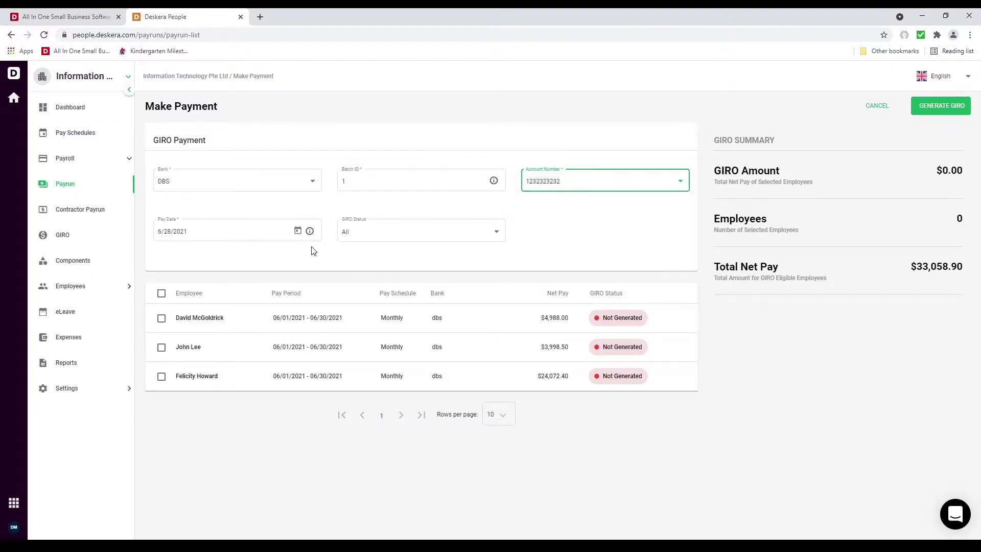
Generate the GIRO file for all three Not Generated employees
left_click(394, 240)
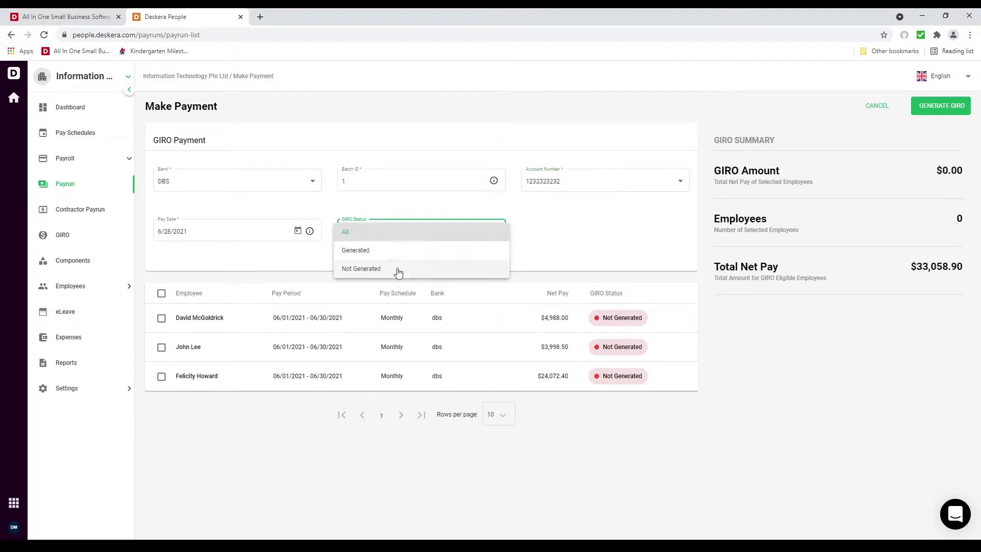
left_click(396, 269)
left_click(161, 294)
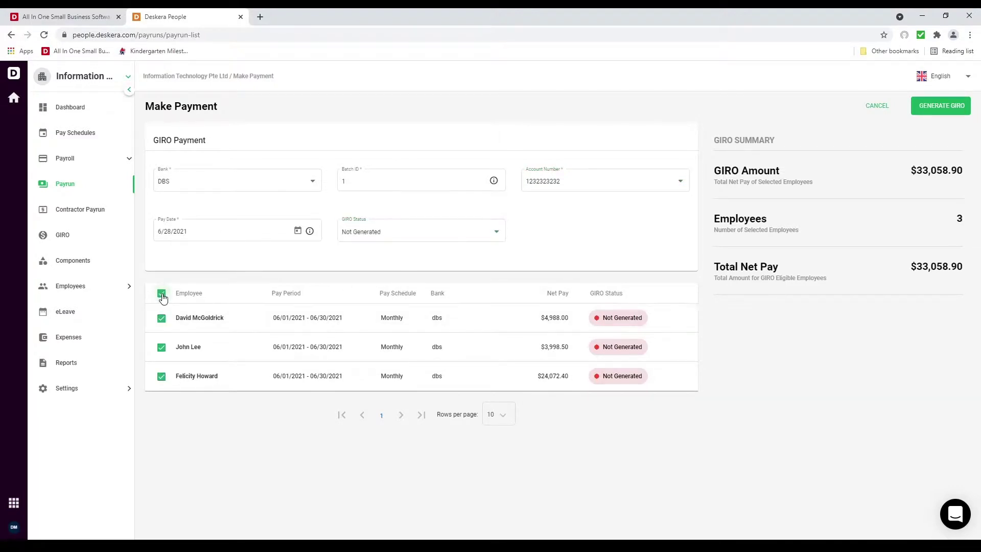
left_click(965, 112)
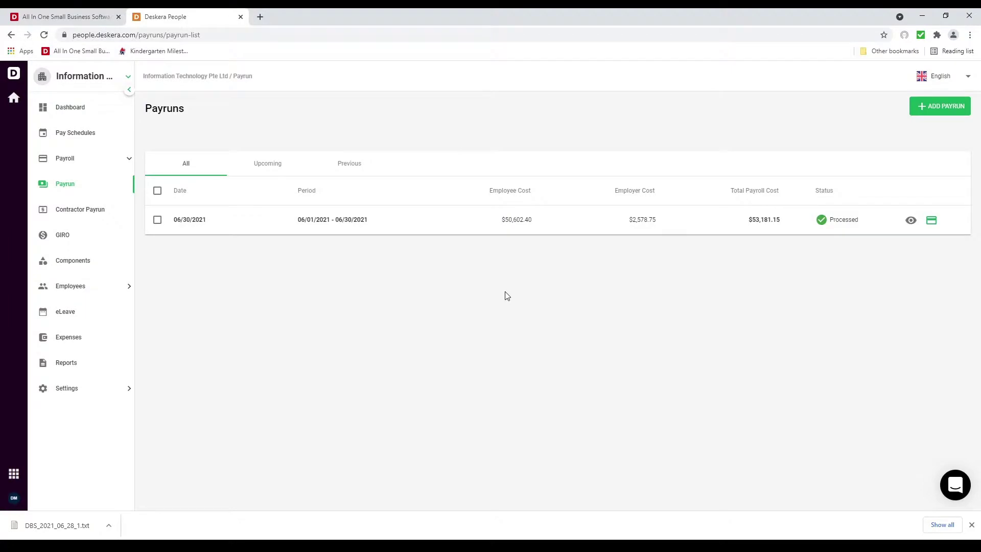
Check that the June pay period's employees now show Generated, then go to Contractor Payrun
left_click(69, 236)
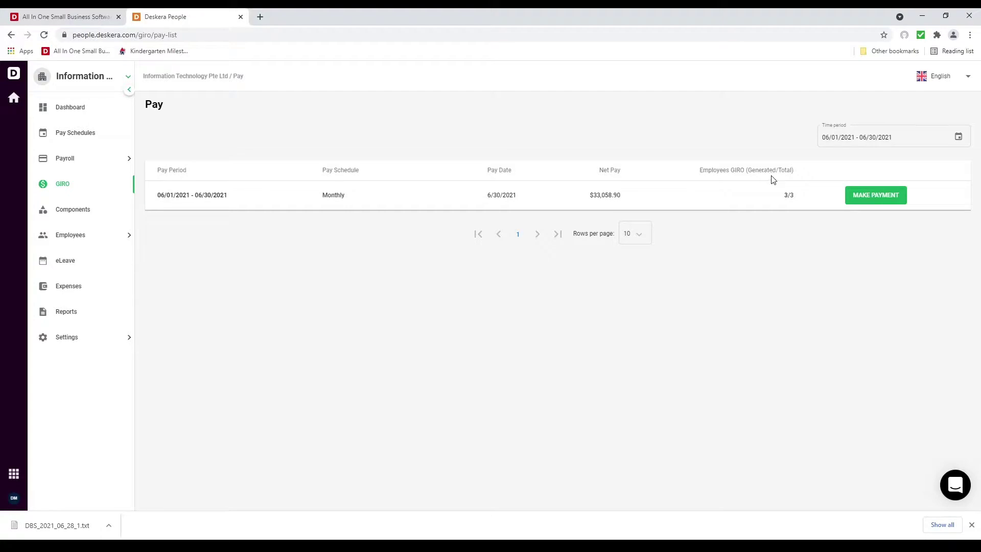
left_click(874, 196)
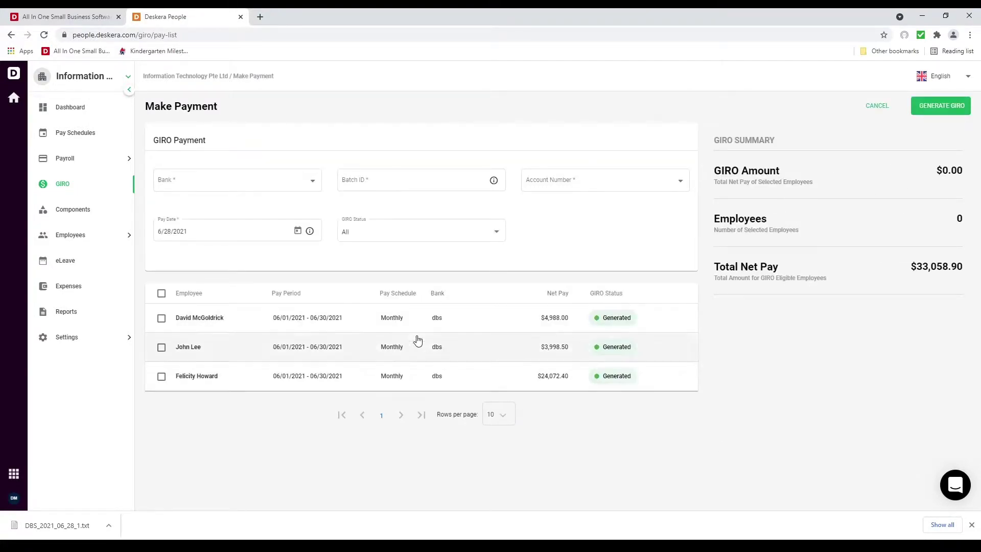
left_click(72, 158)
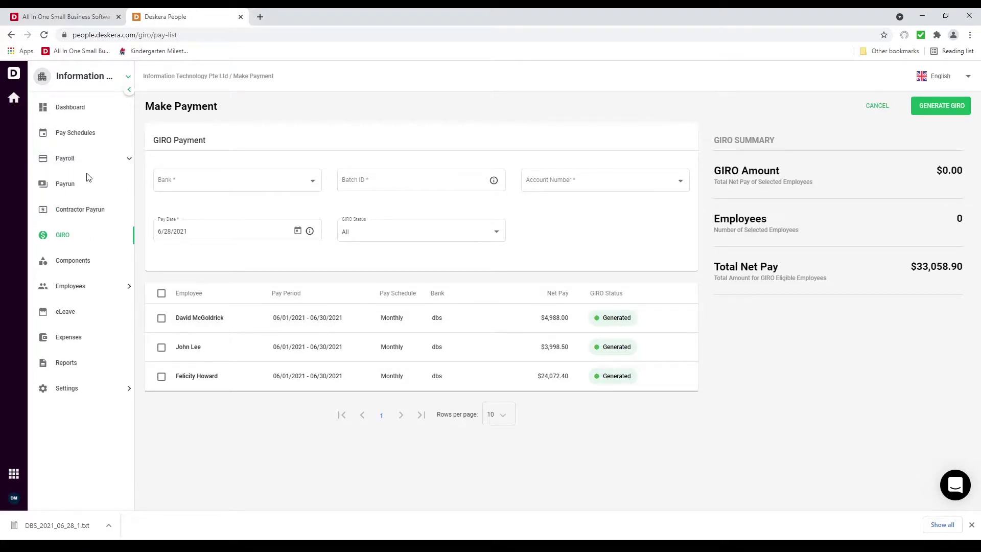
left_click(97, 212)
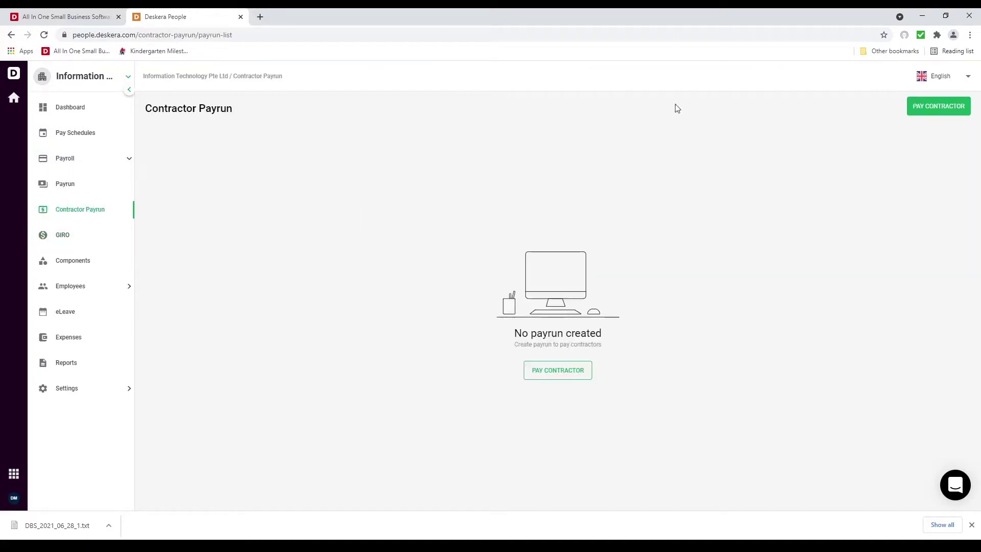
Create a new contractor payrun that covers all contractors
left_click(930, 109)
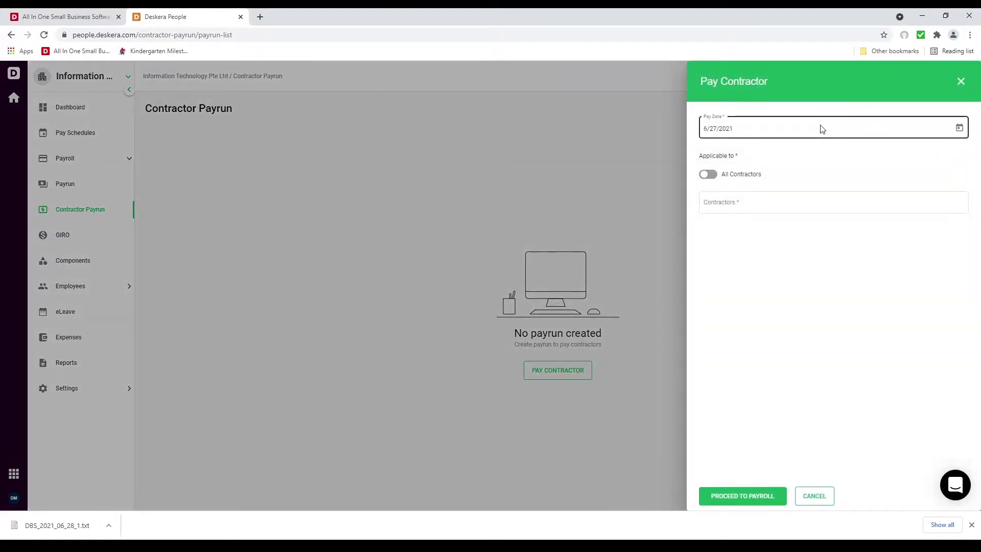
left_click(710, 175)
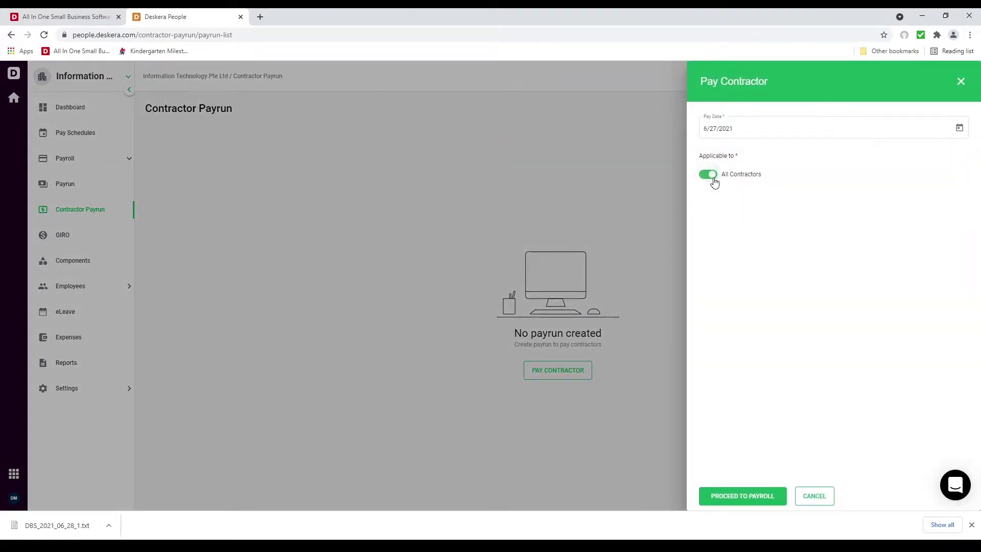
left_click(707, 175)
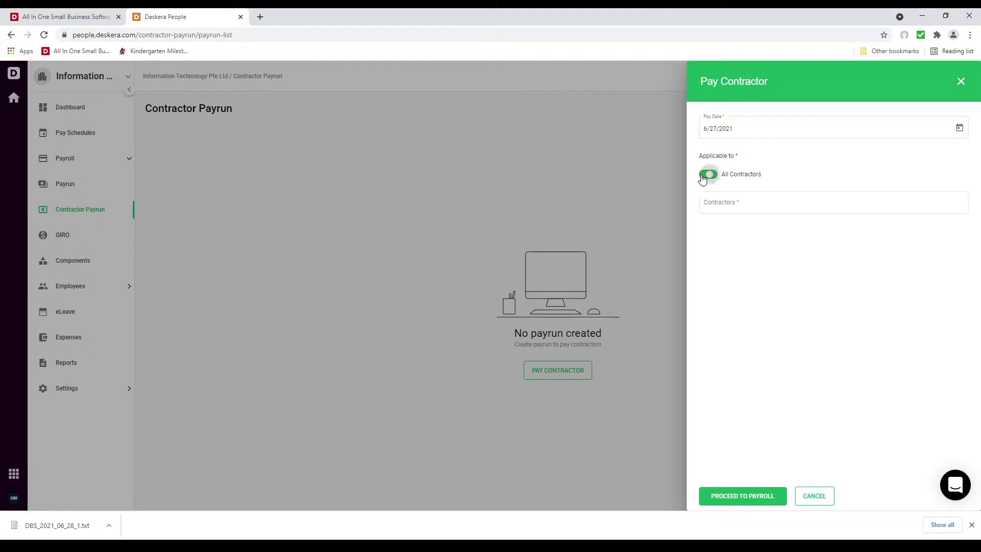
left_click(716, 175)
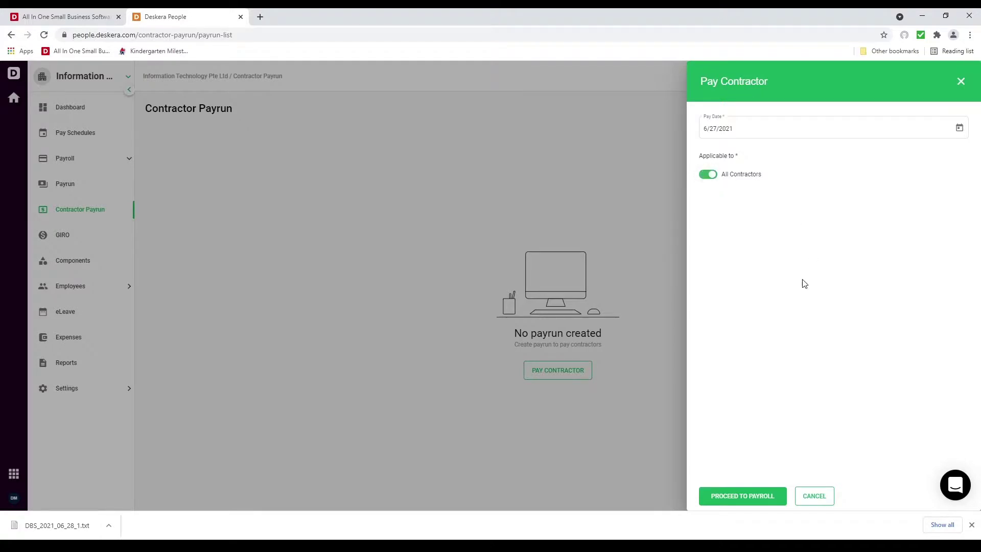
left_click(763, 502)
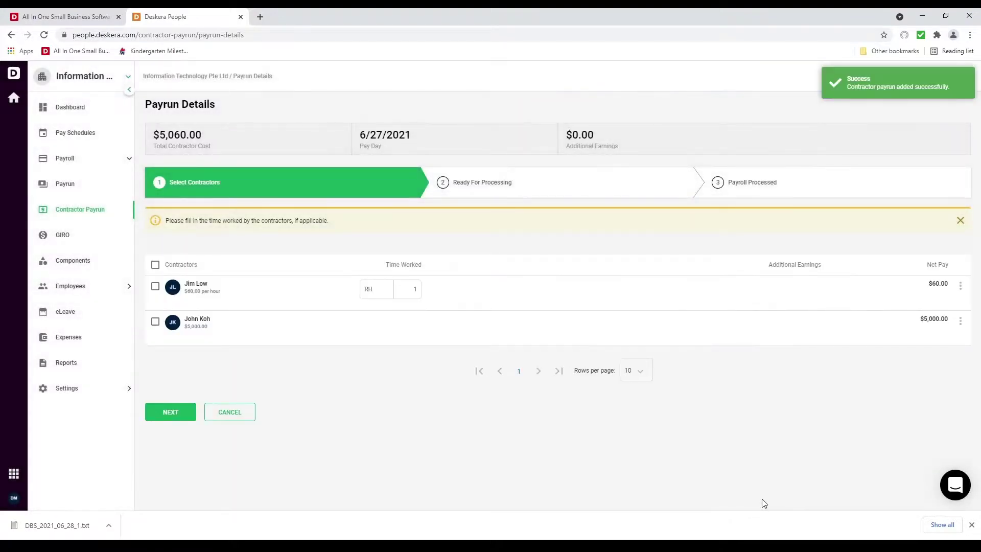
Set the hourly contractor's time worked to 20 hours and mark the payrun Ready For Processing
left_click(414, 289)
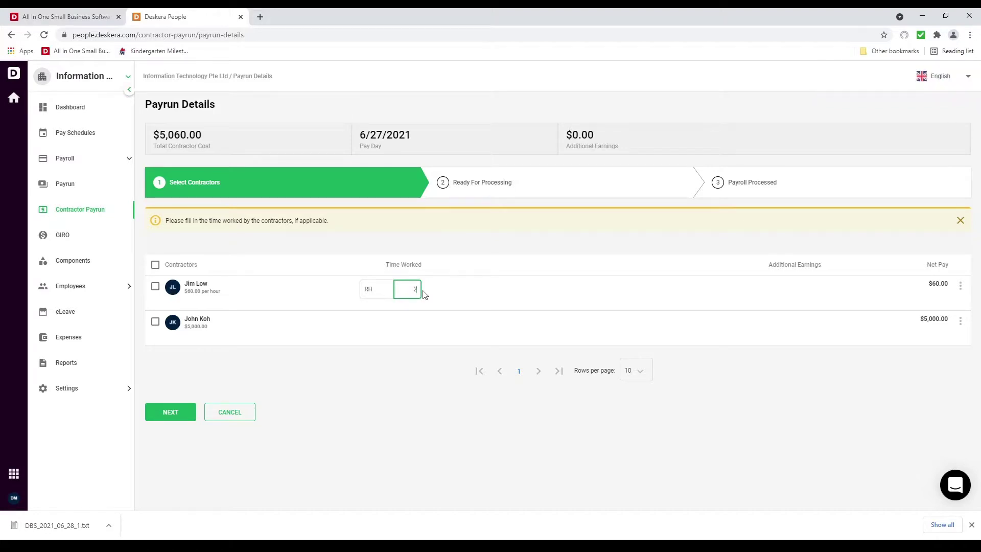
left_click(928, 295)
left_click(961, 288)
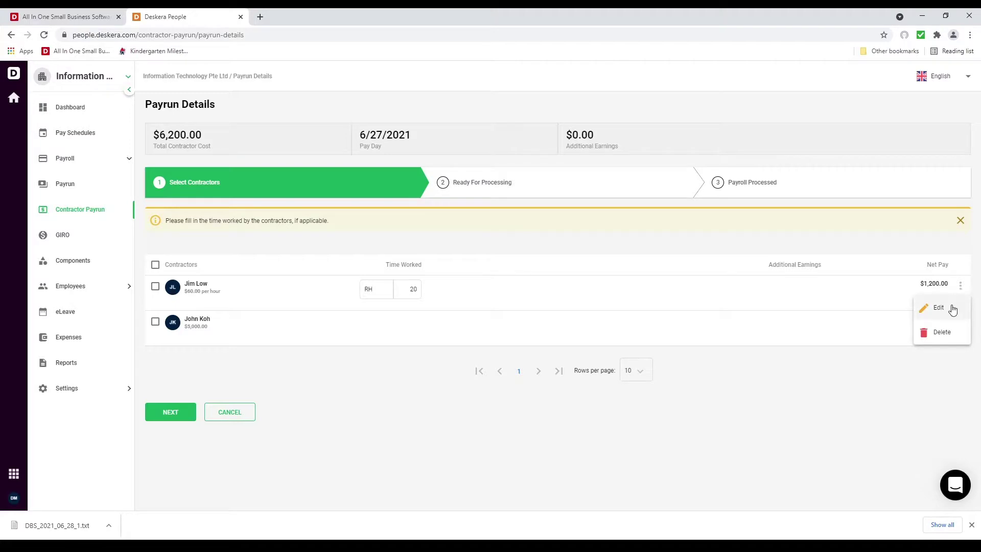
left_click(952, 308)
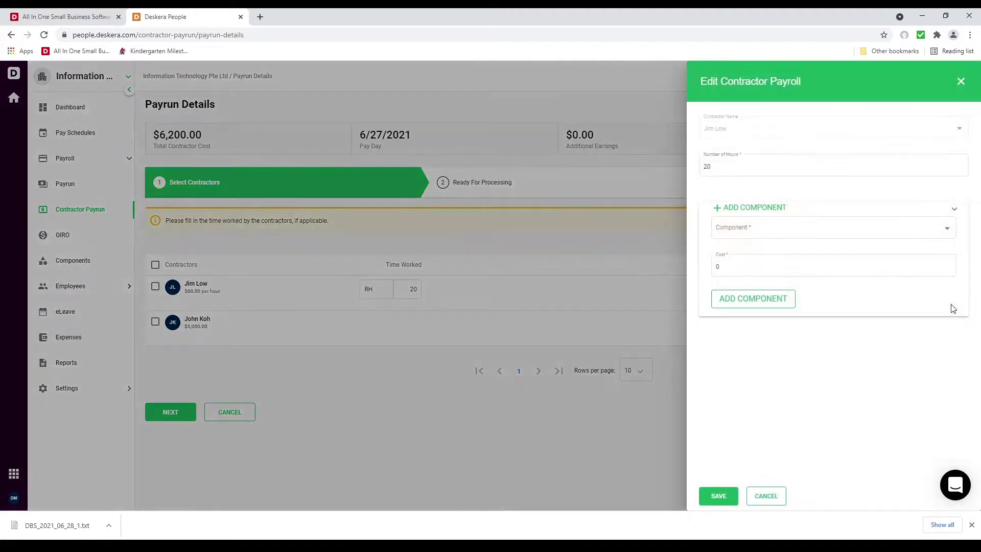
left_click(765, 495)
left_click(162, 418)
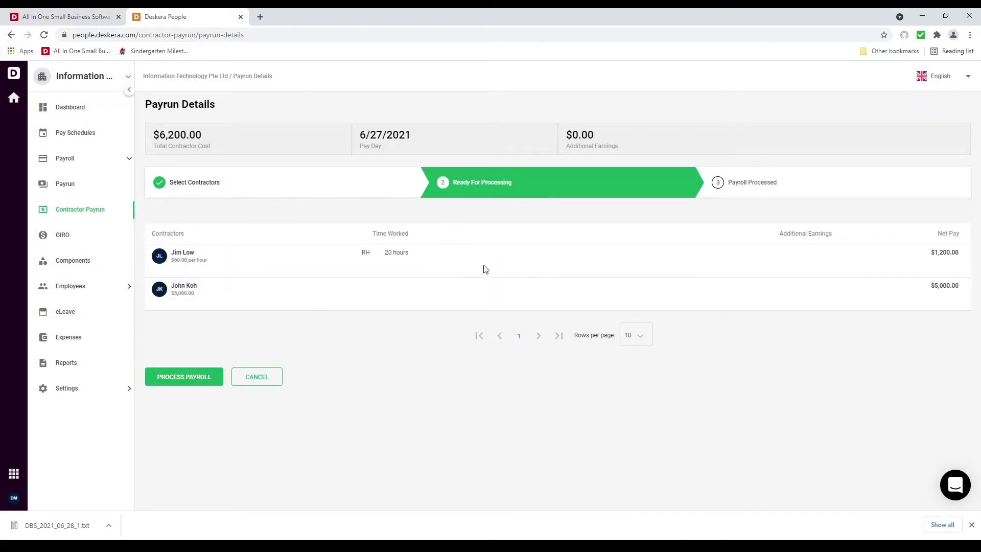
Process and finalize the 6/27/2021 contractor payroll totalling $6,200.00
left_click(201, 378)
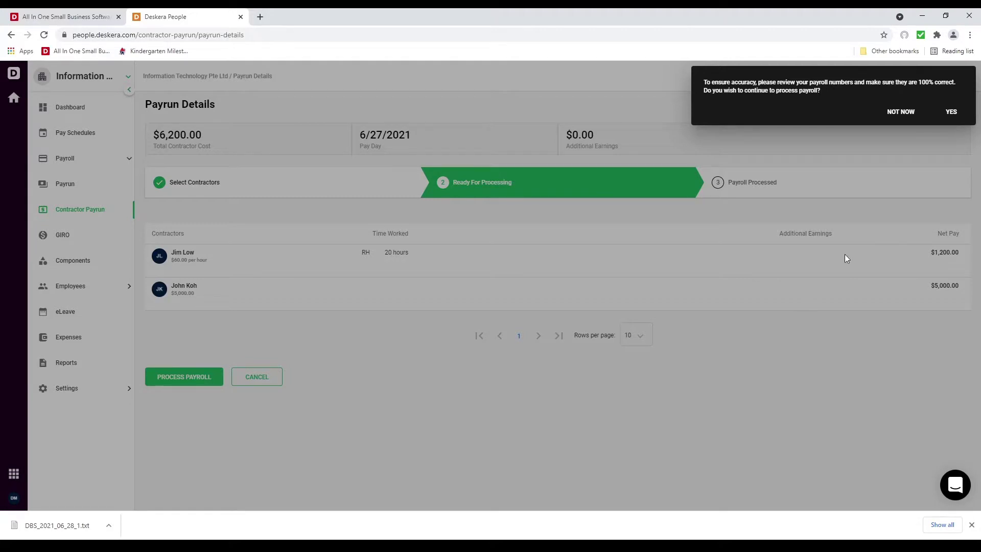
left_click(950, 111)
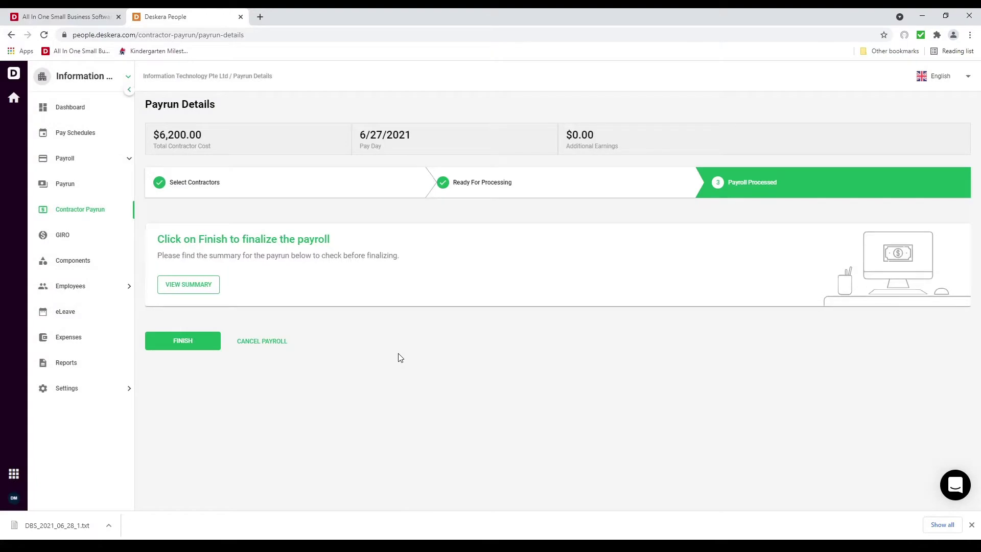
left_click(199, 341)
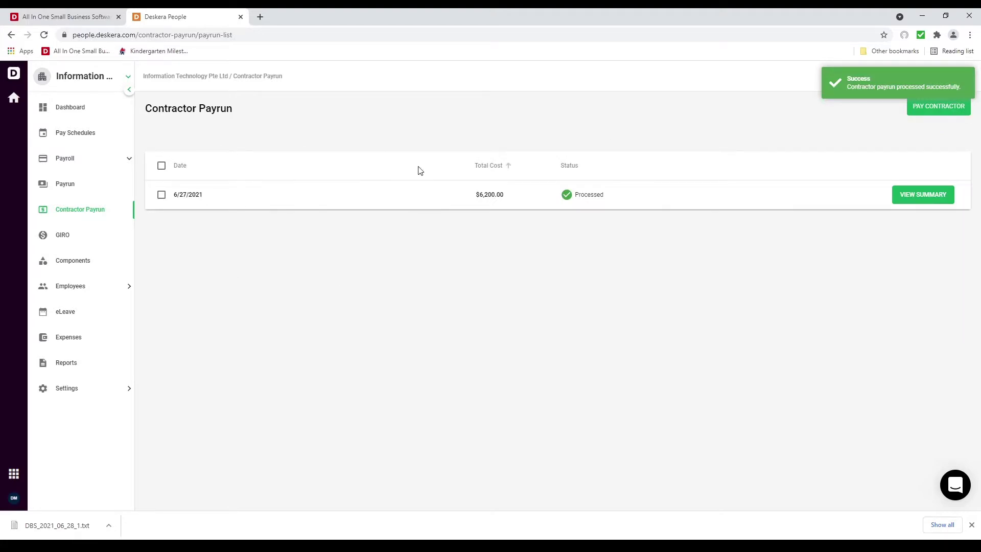
left_click(67, 287)
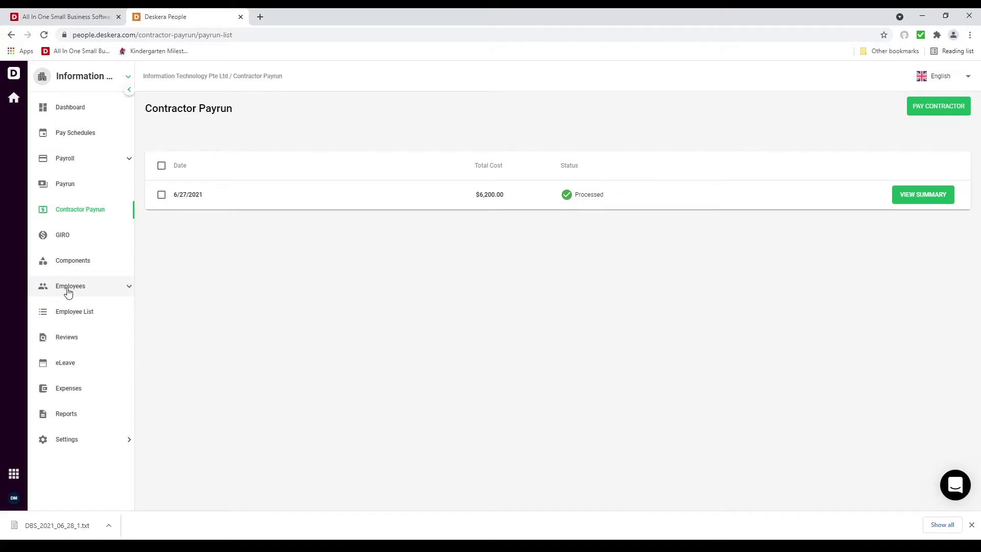
Download and view the $20,000-salary employee's 6/30/2021 payslip PDF showing $24,072.40 net pay
left_click(89, 311)
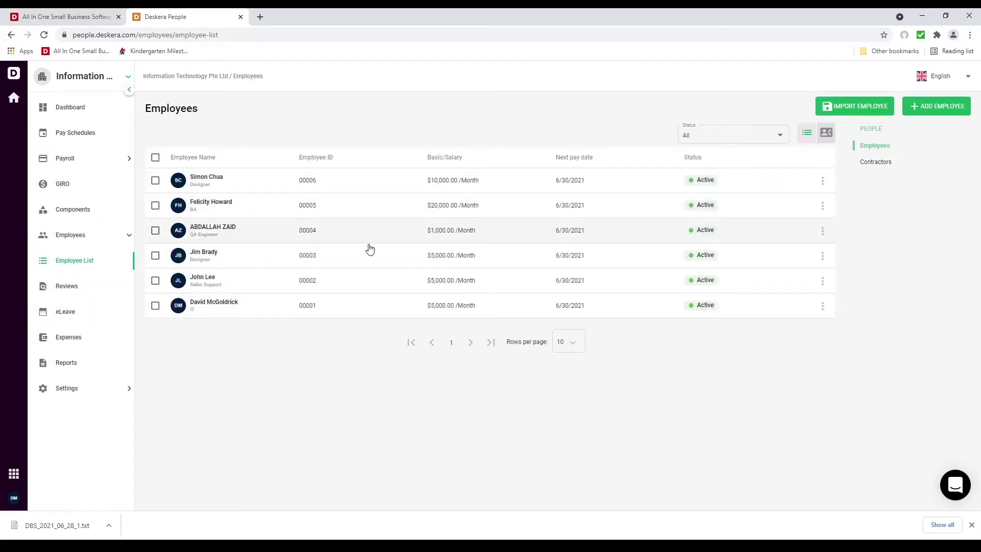
left_click(376, 214)
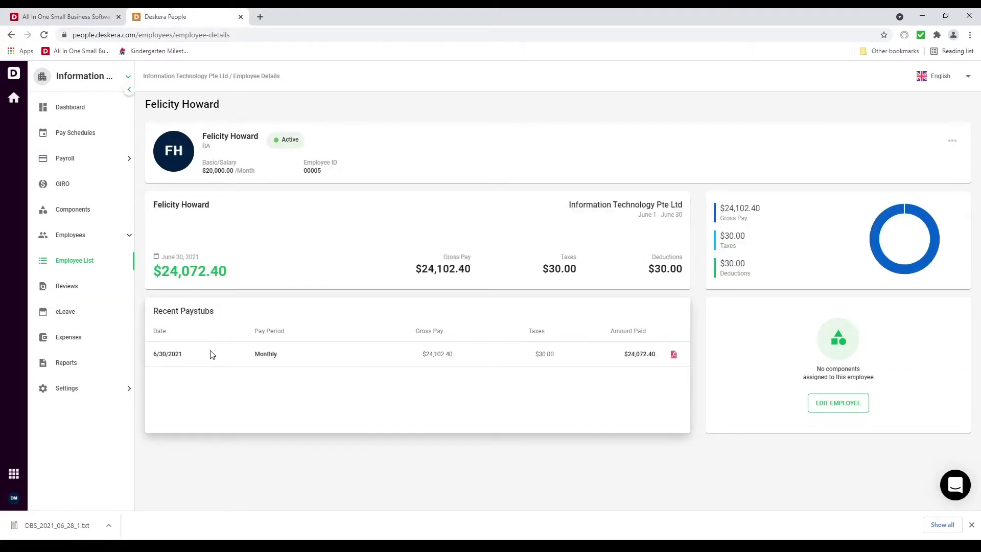
left_click(676, 358)
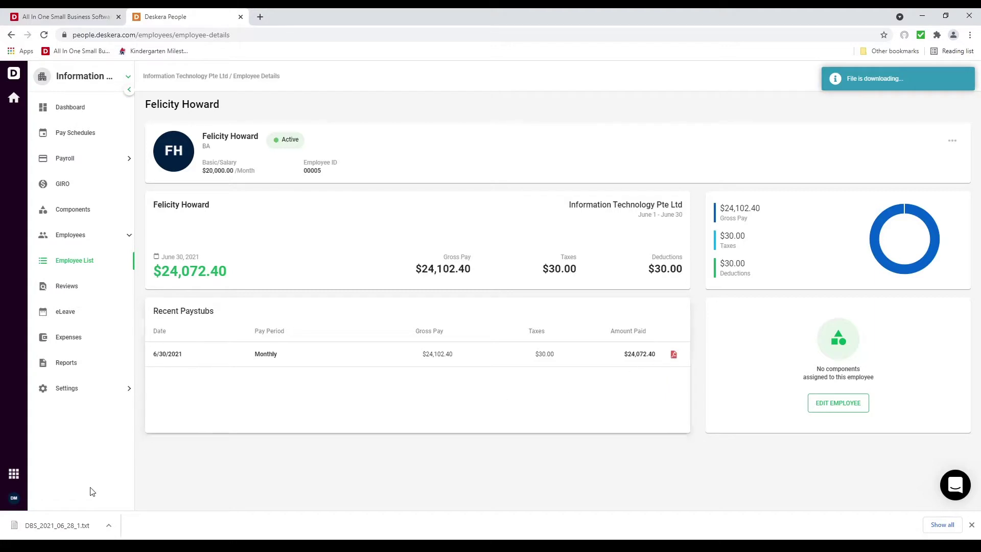
left_click(49, 526)
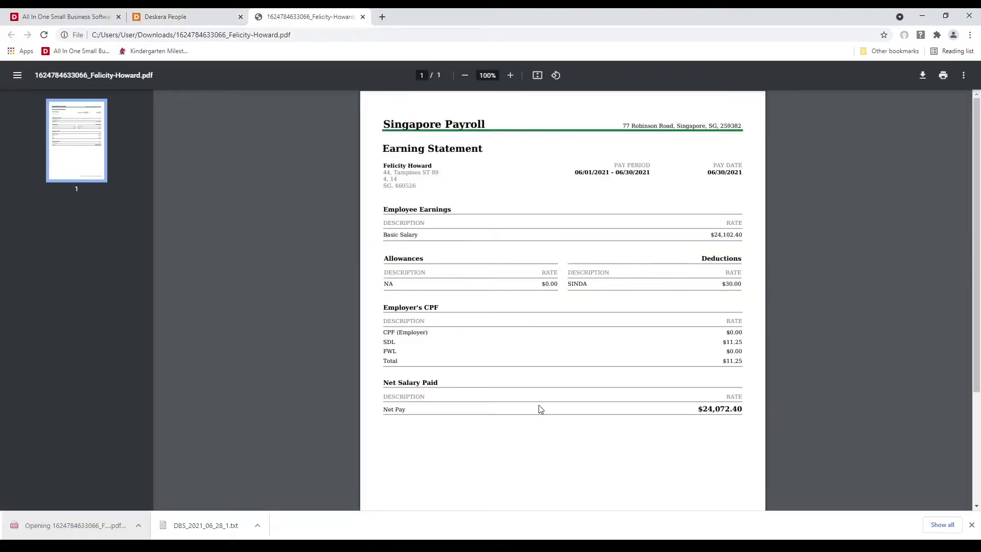
left_click(363, 17)
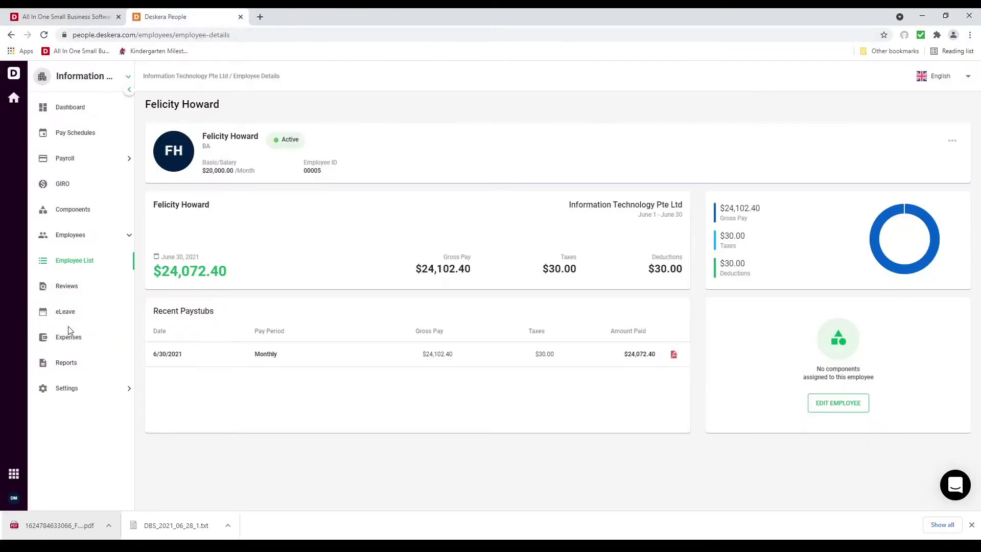
Download and view the first contractor's 6/27/2021 $5,000.00 paystub PDF, then go to Reports
left_click(85, 261)
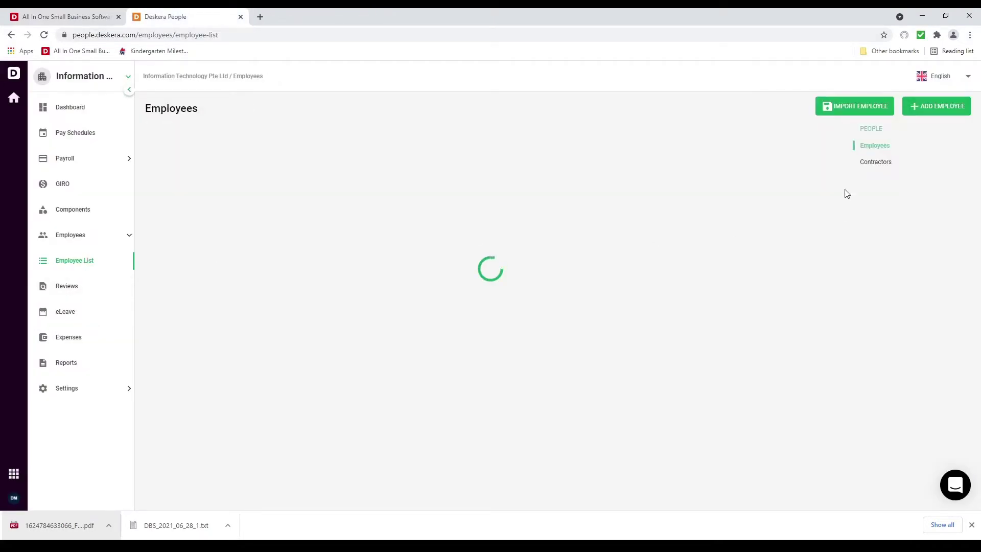
left_click(865, 163)
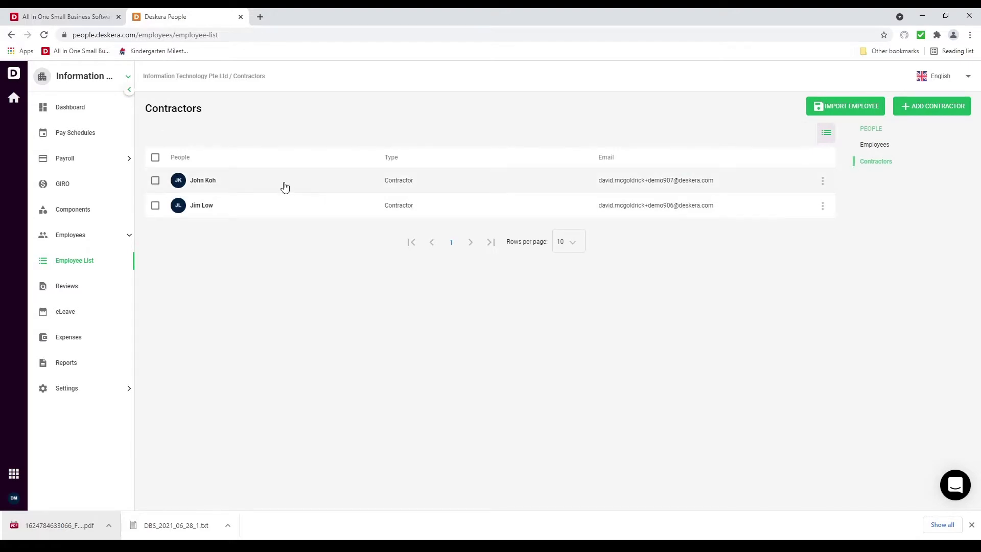
left_click(284, 187)
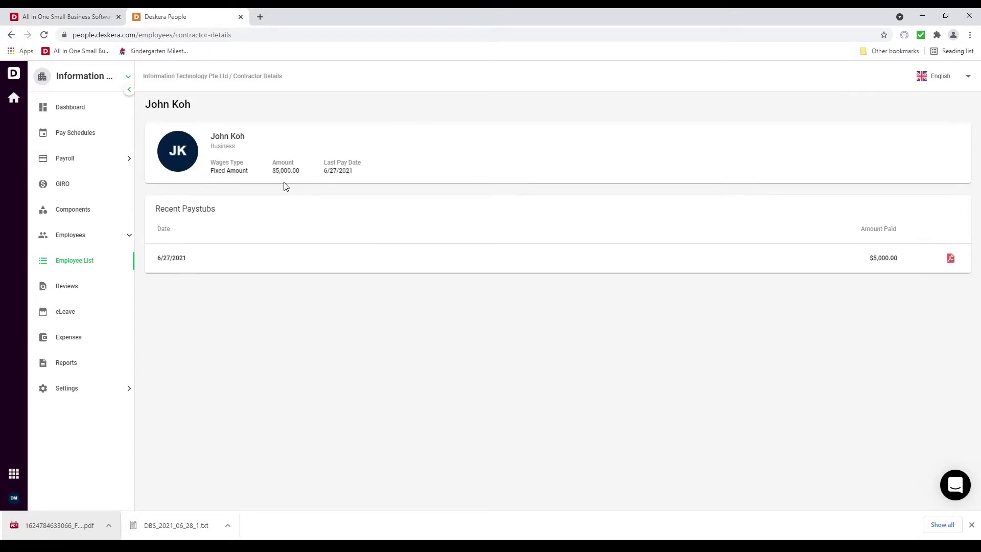
left_click(950, 259)
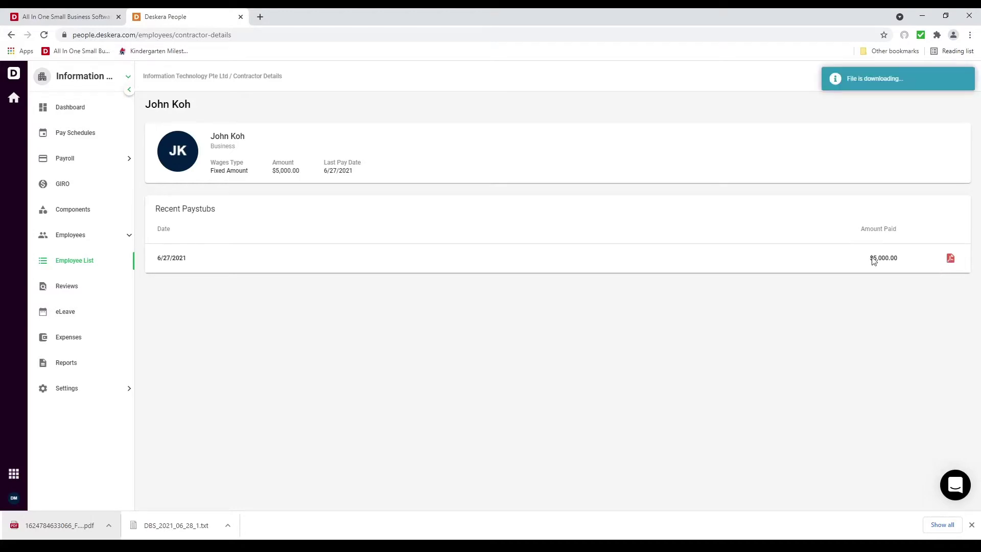
left_click(50, 526)
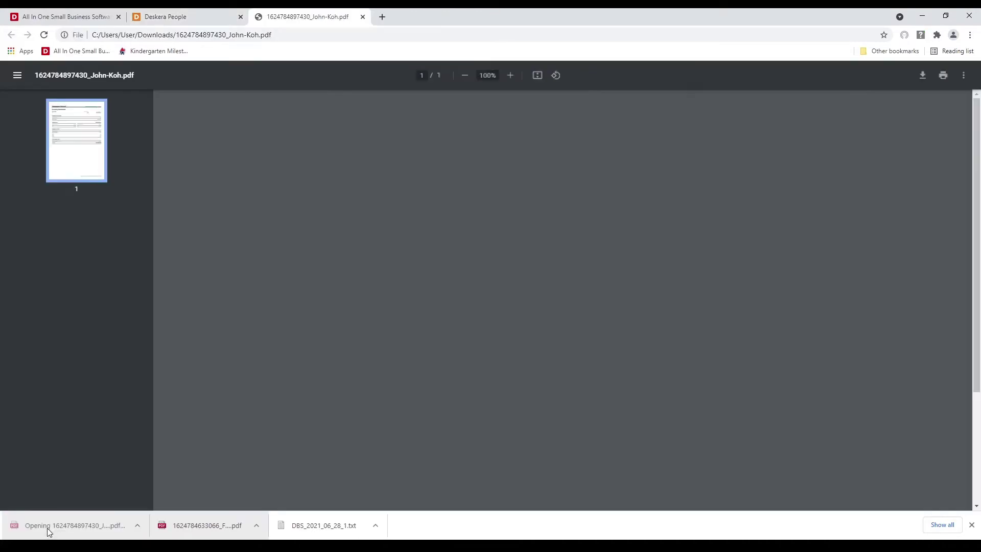
left_click(363, 17)
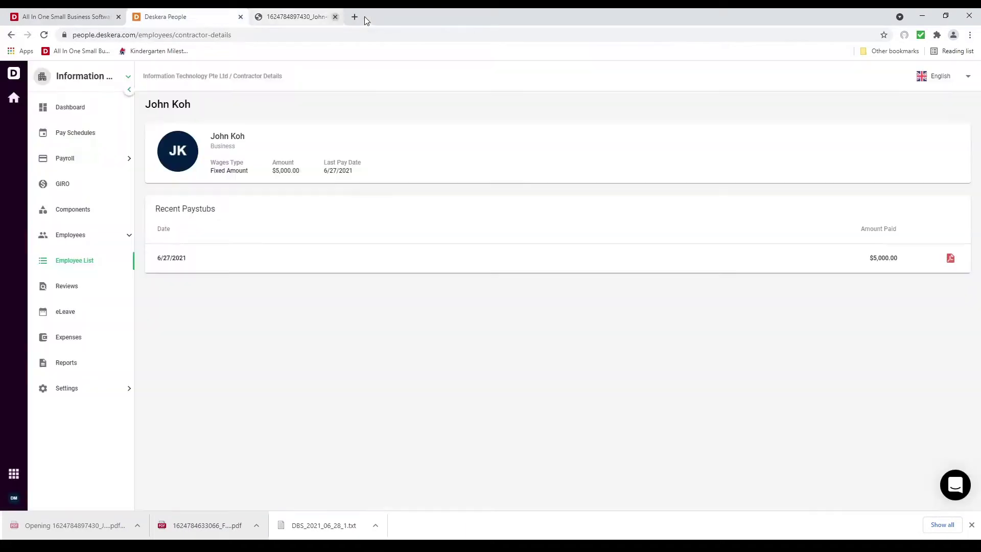
left_click(90, 365)
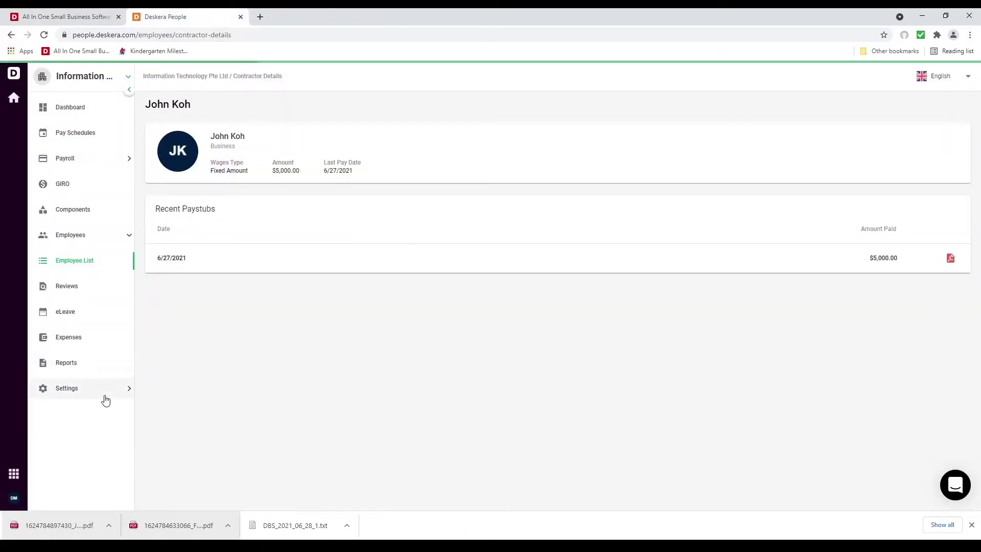
Dismiss the downloads bar, then browse the Payroll Summary Report and CPF E-Submission pages
left_click(971, 525)
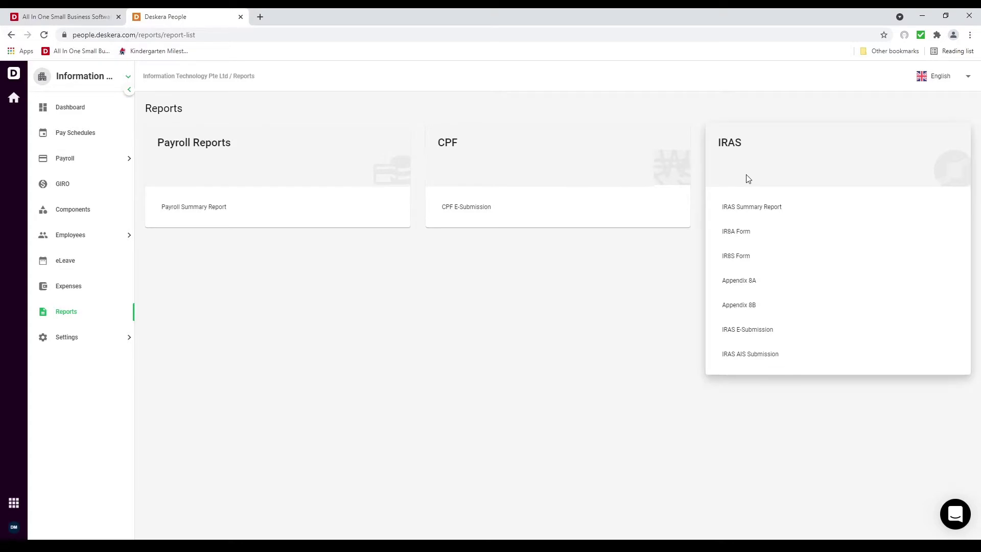
left_click(203, 214)
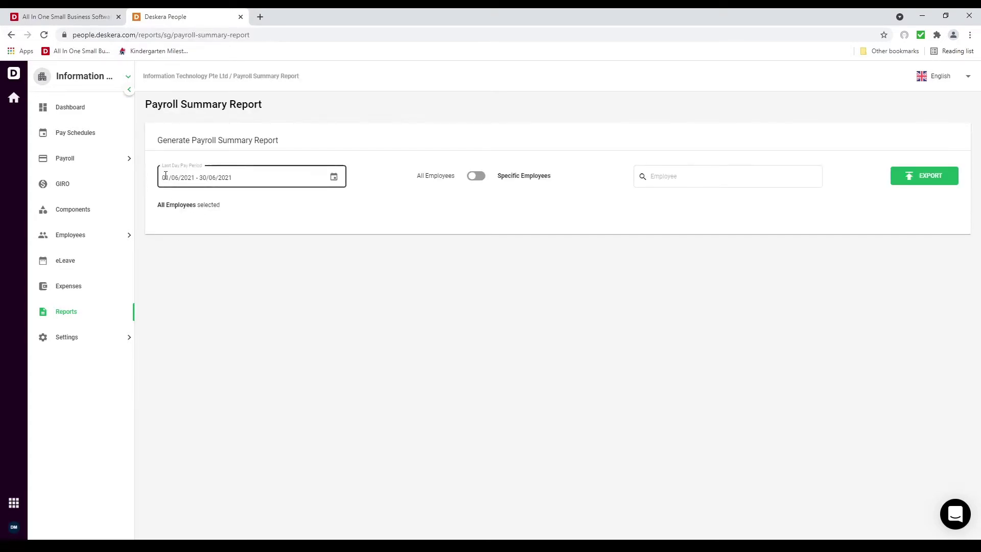
left_click(335, 177)
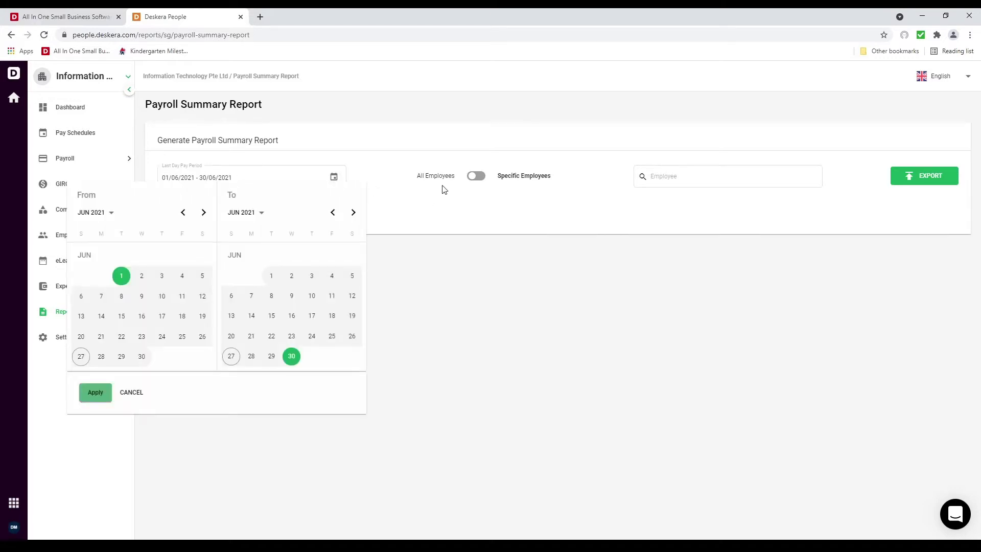
left_click(340, 176)
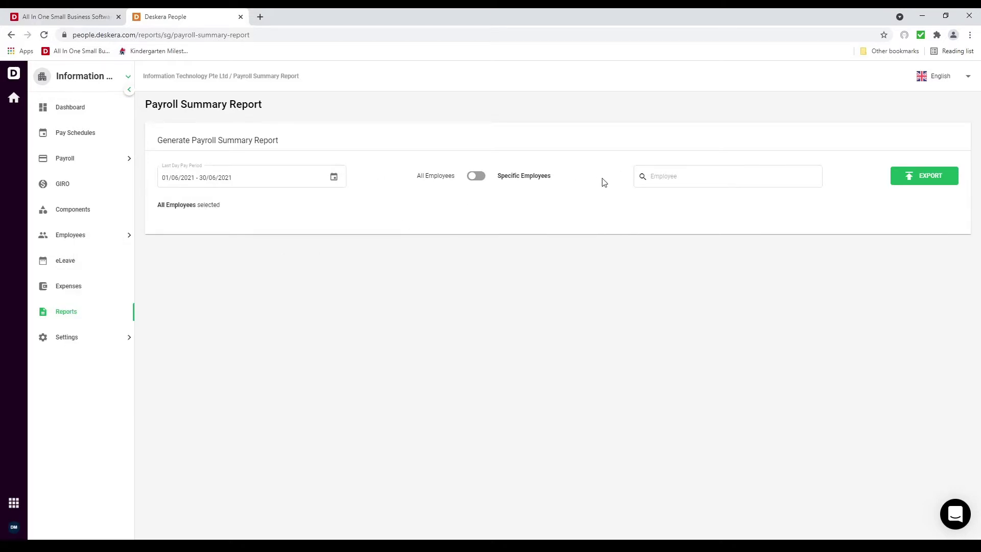
left_click(71, 321)
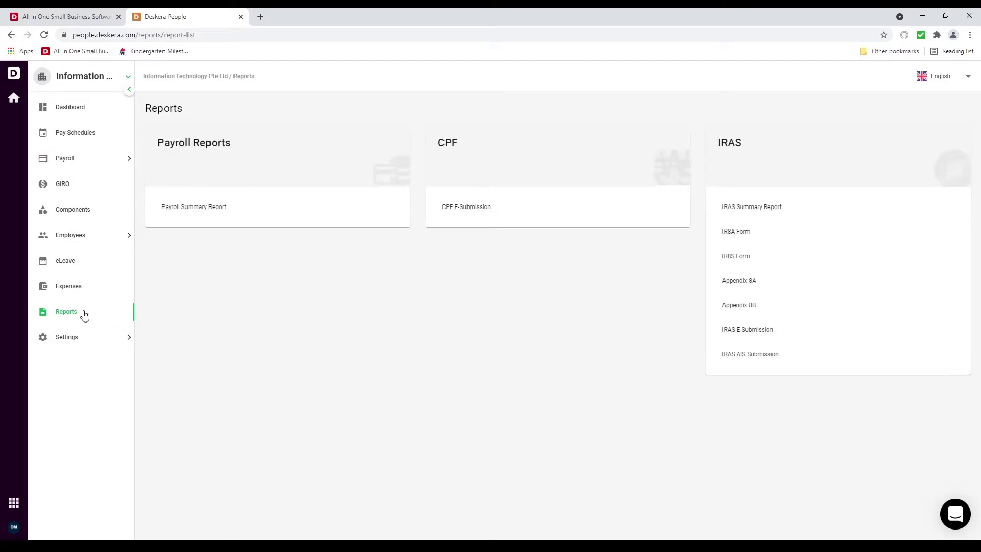
left_click(503, 213)
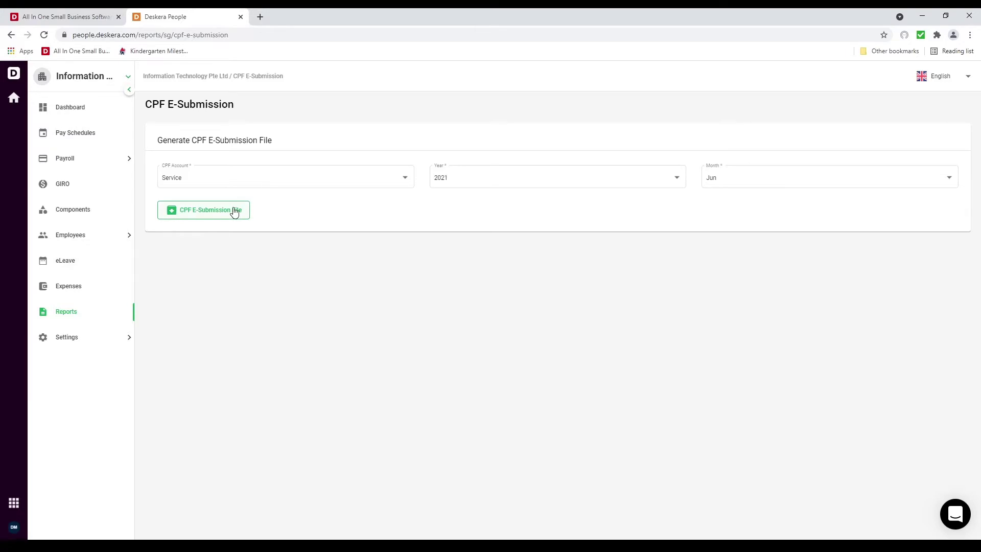
left_click(105, 317)
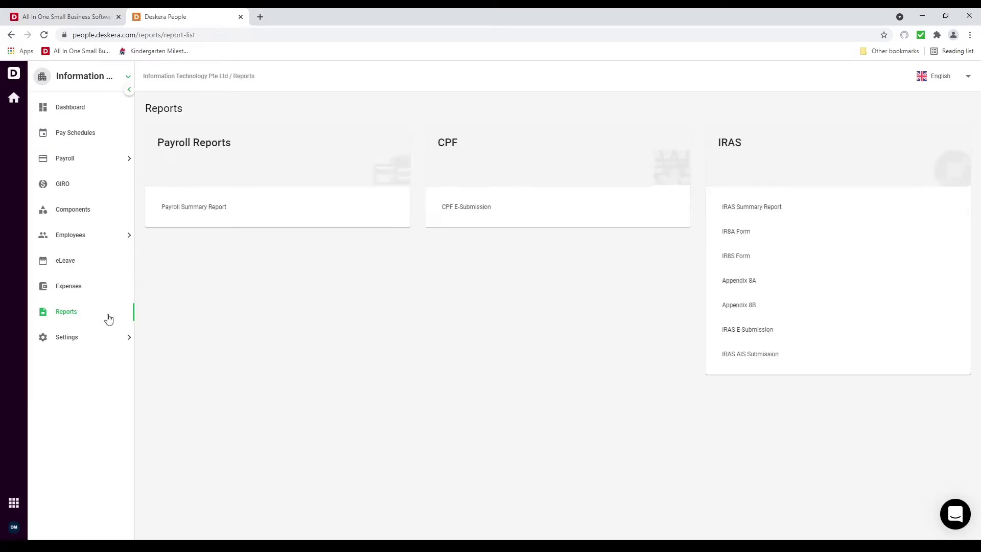
left_click(812, 217)
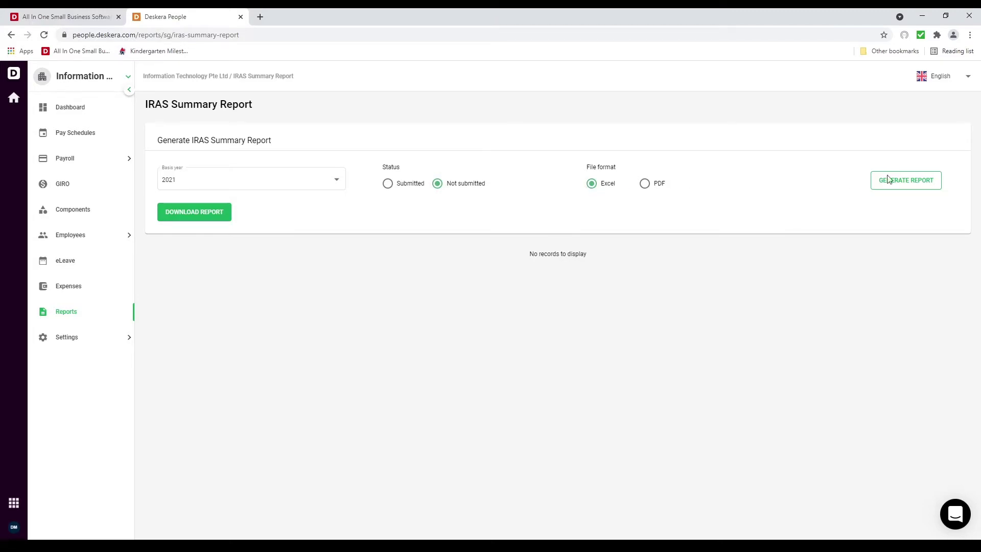
left_click(98, 319)
left_click(814, 225)
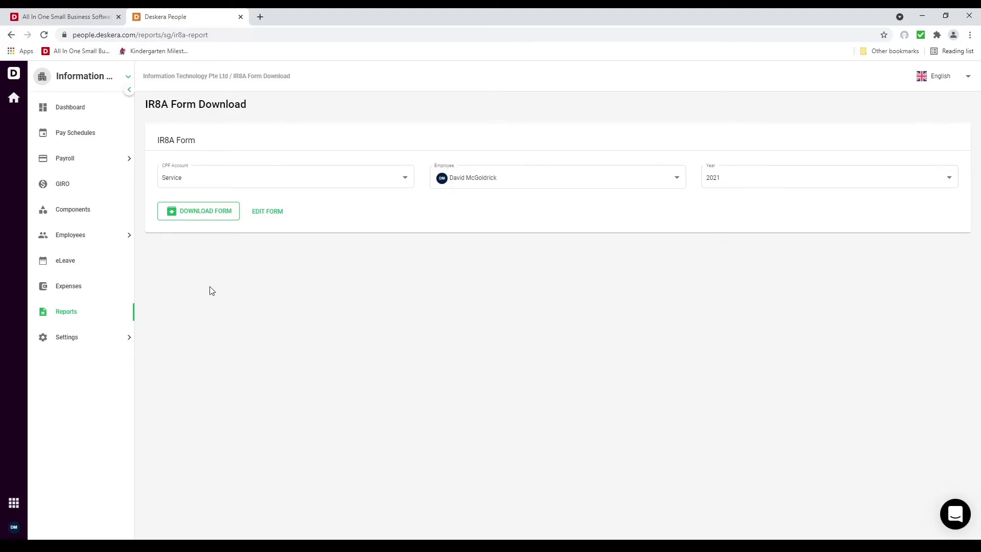
left_click(89, 312)
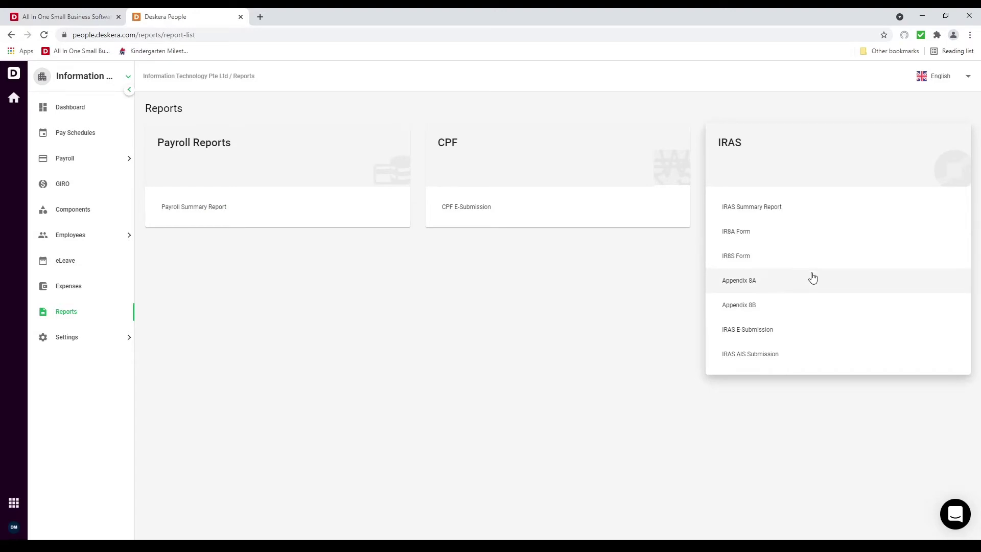
left_click(826, 333)
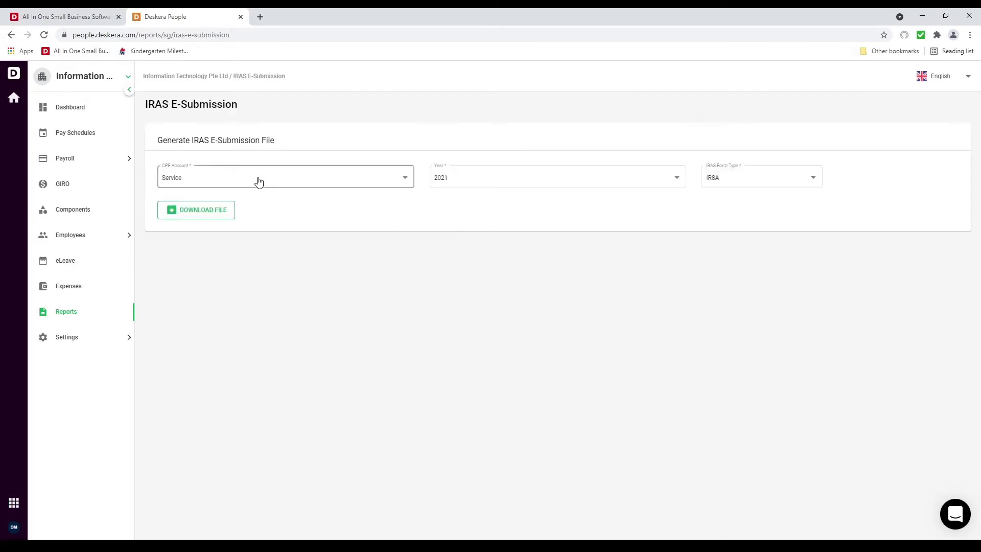
left_click(789, 182)
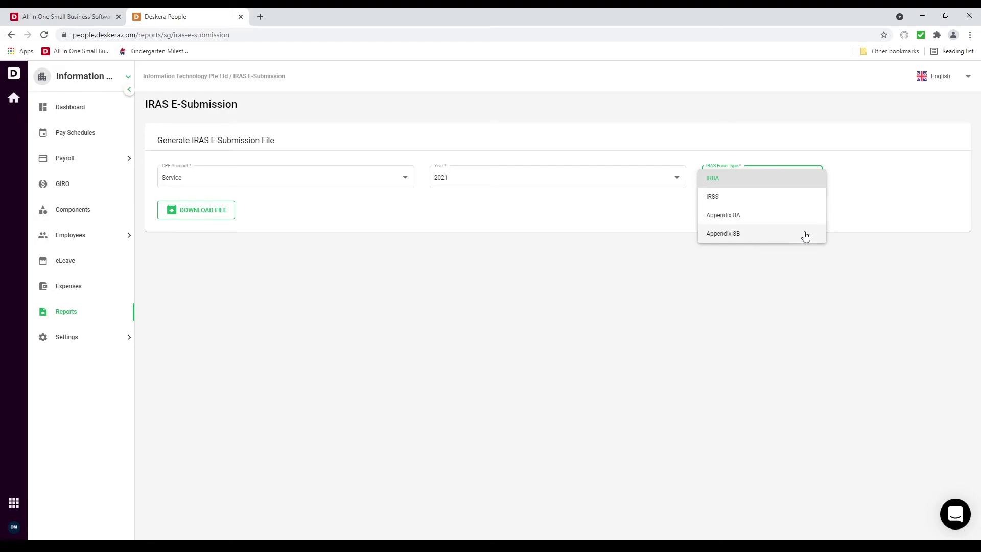
left_click(484, 223)
left_click(104, 318)
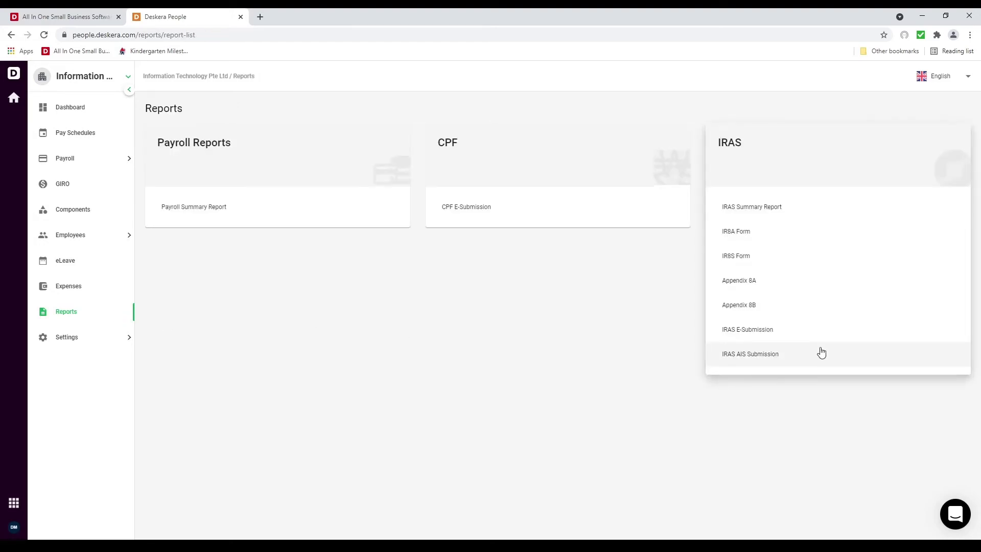
Select all six employees in the 2021 IRAS AIS Submission and check its Submitted File and Validation Log tabs
left_click(821, 353)
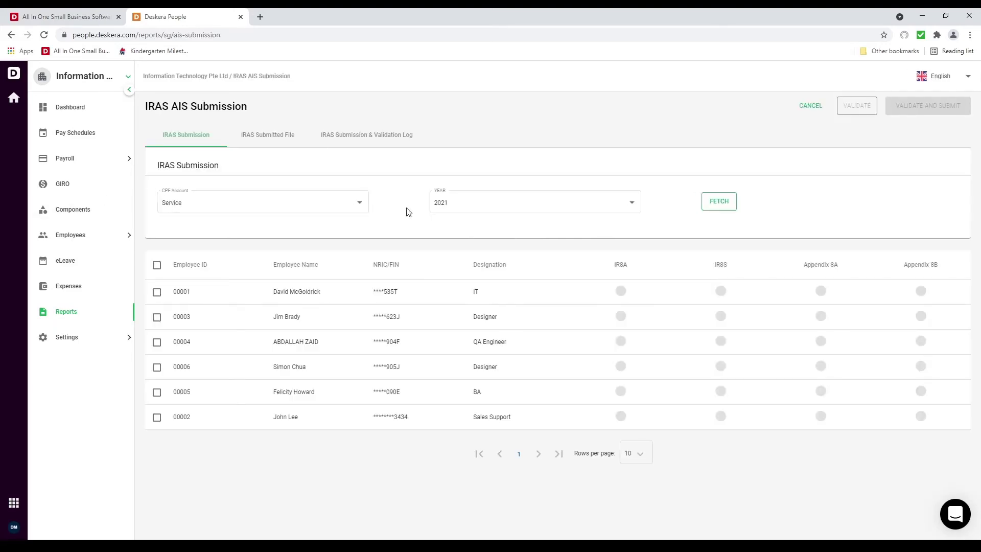
left_click(157, 265)
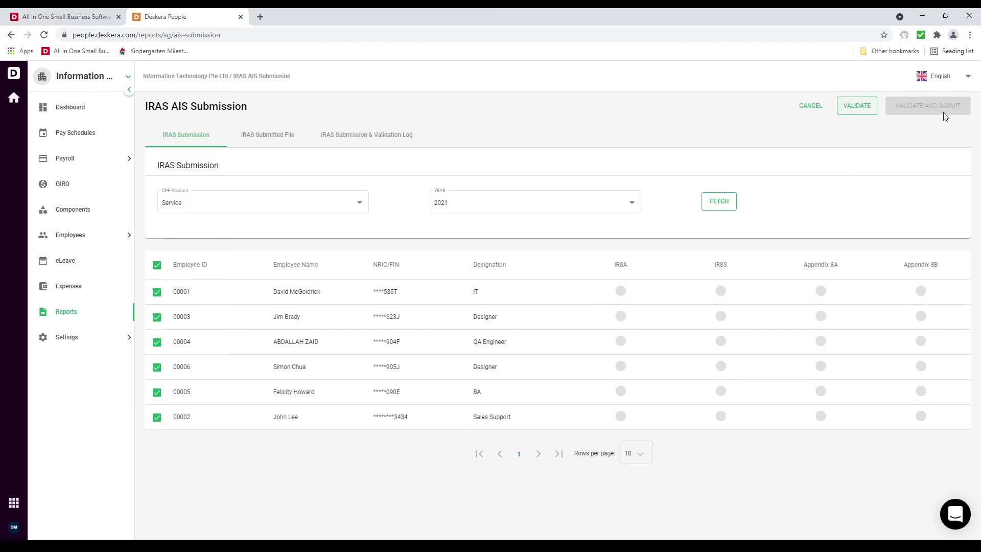
left_click(255, 136)
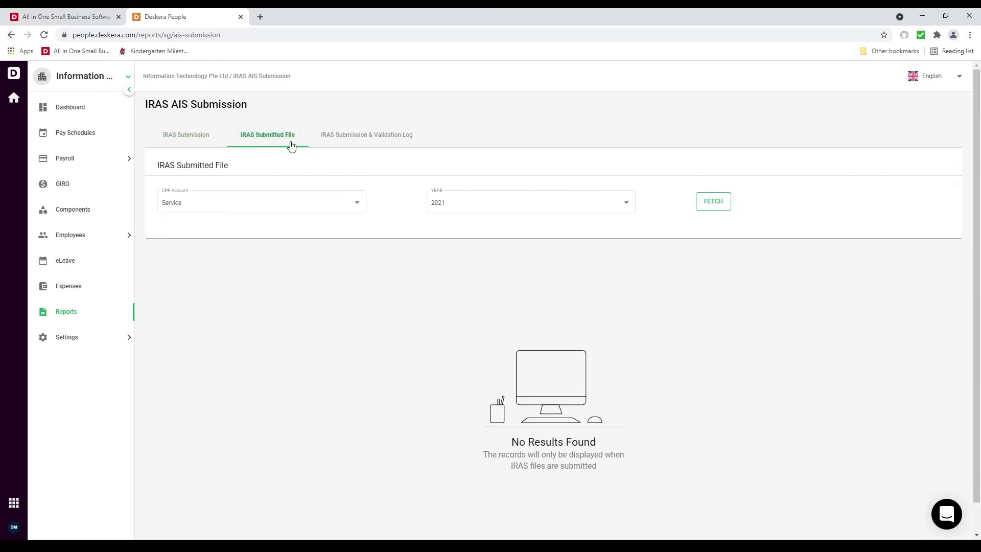
left_click(397, 141)
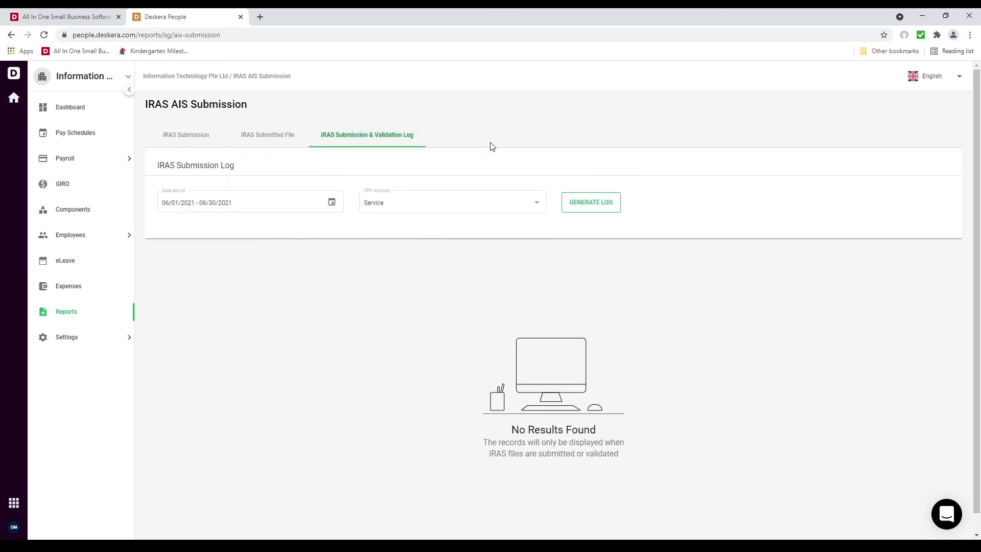
left_click(176, 141)
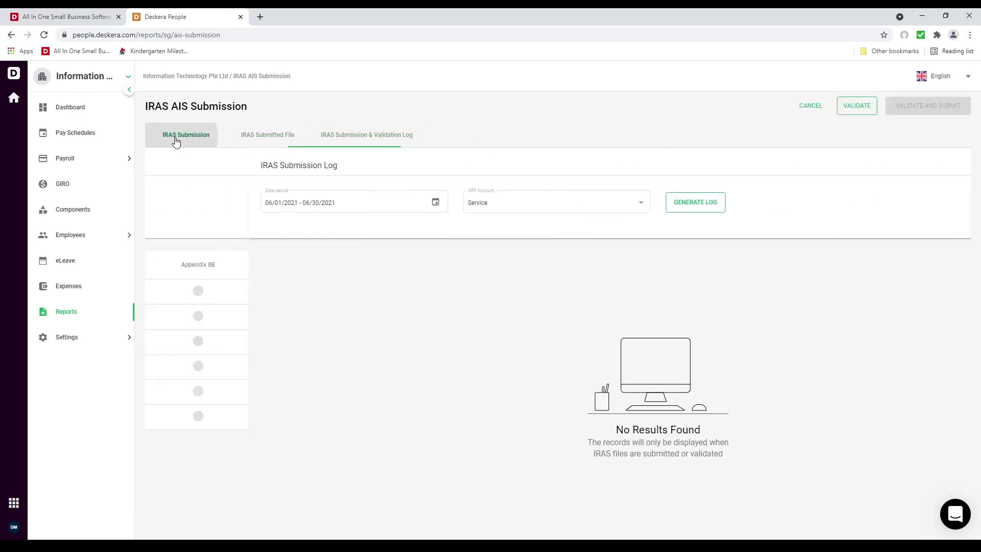